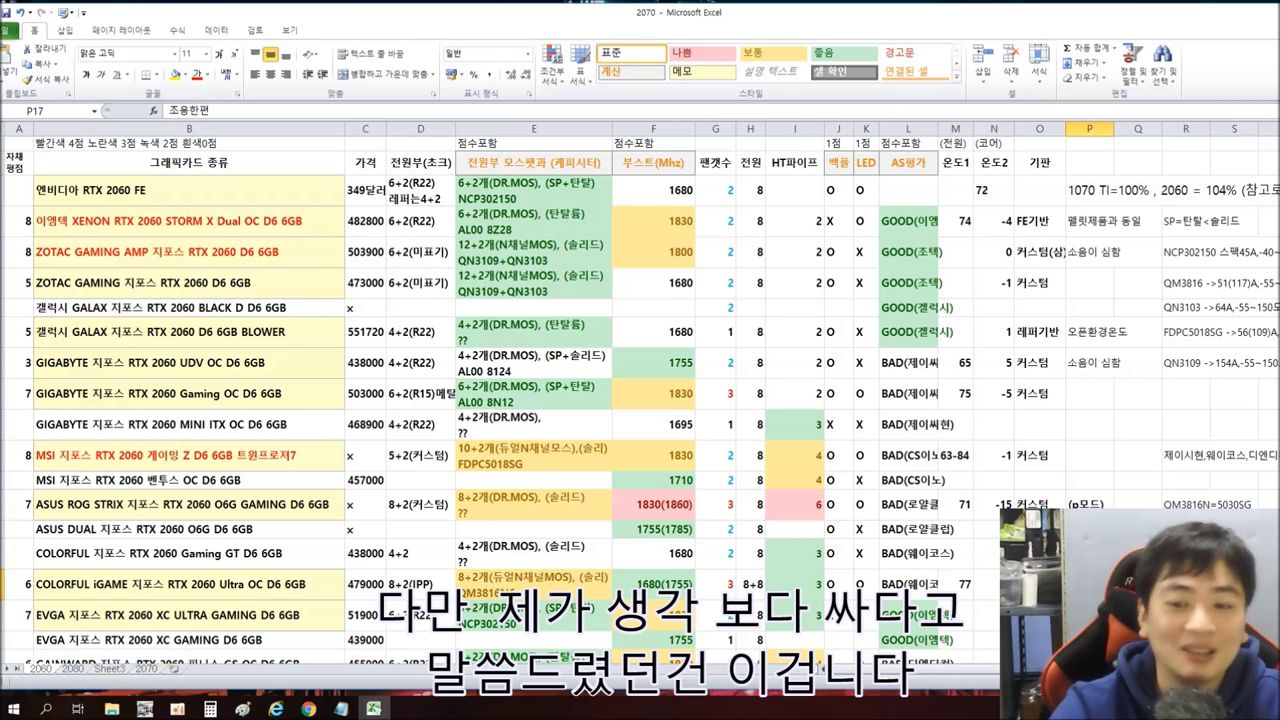
- Switch to the calculator, place its converted price result over the spreadsheet, and move the calculator back out of view
{"action": "key", "text": "alt+Tab"}
{"action": "left_click_drag", "start_coordinate": [1135, 140], "coordinate": [763, 145]}
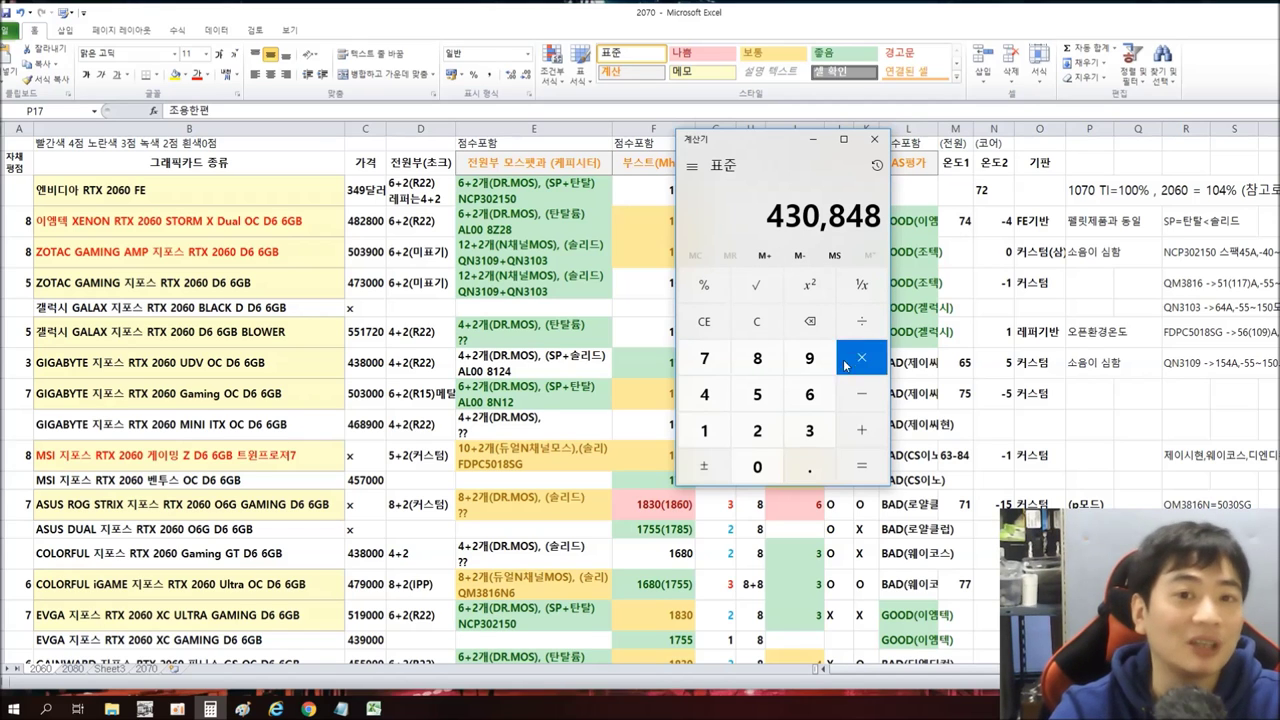
{"action": "left_click_drag", "start_coordinate": [767, 148], "coordinate": [811, 155]}
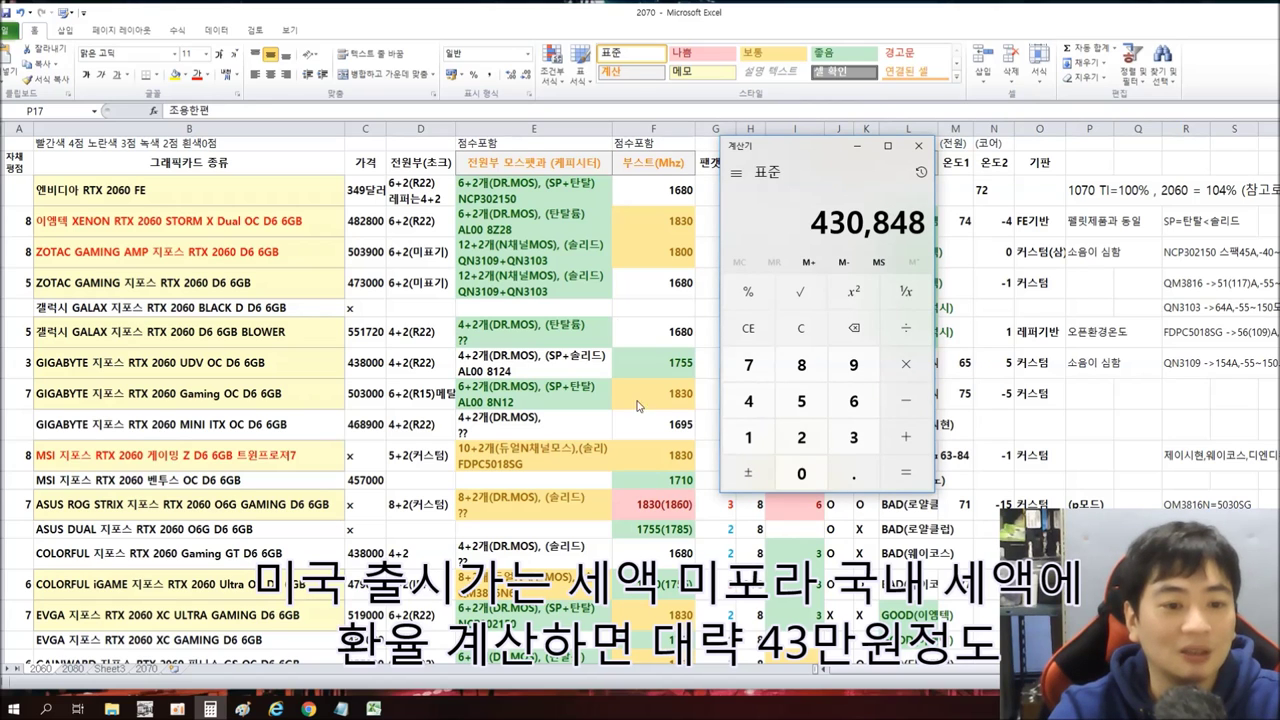
{"action": "left_click_drag", "start_coordinate": [815, 148], "coordinate": [1279, 150]}
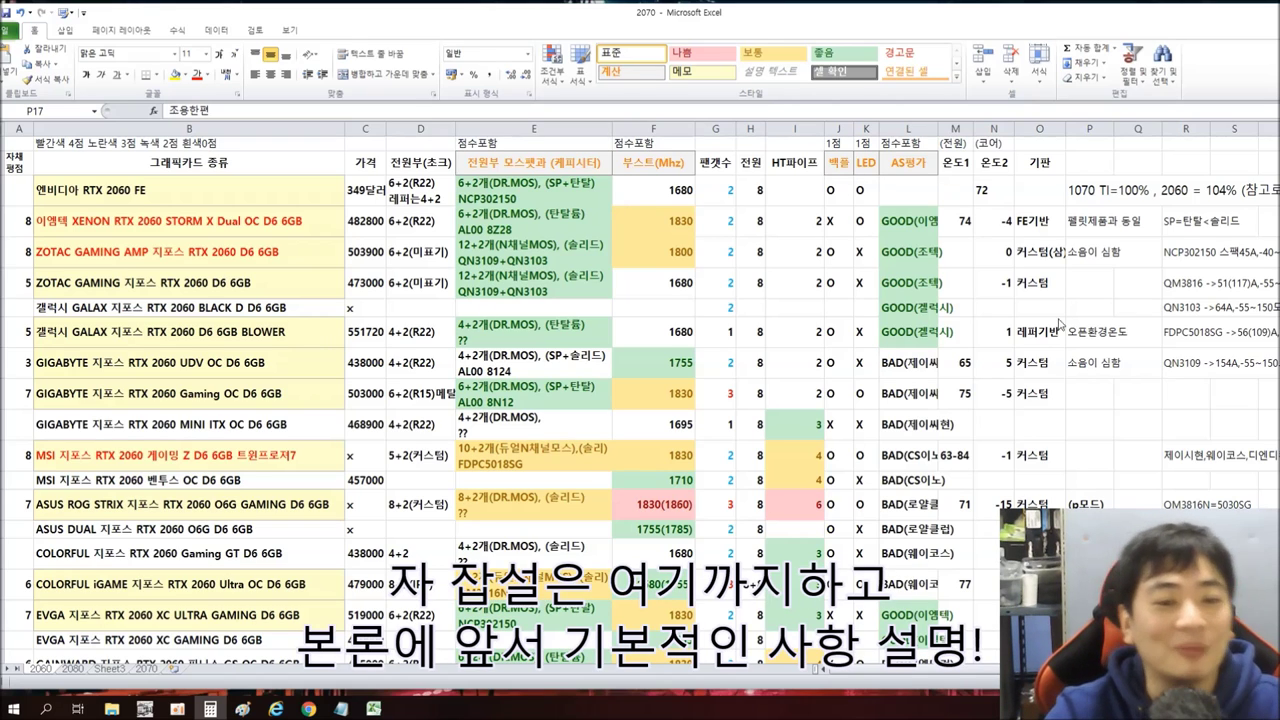
- Bring column R into view and examine the spec notes for NCP302150, QM3816, QN3103, QN3109 and FDPC5018SG one by one
{"action": "left_click_drag", "start_coordinate": [1085, 28], "coordinate": [988, 36]}
{"action": "left_click_drag", "start_coordinate": [1088, 255], "coordinate": [1068, 311]}
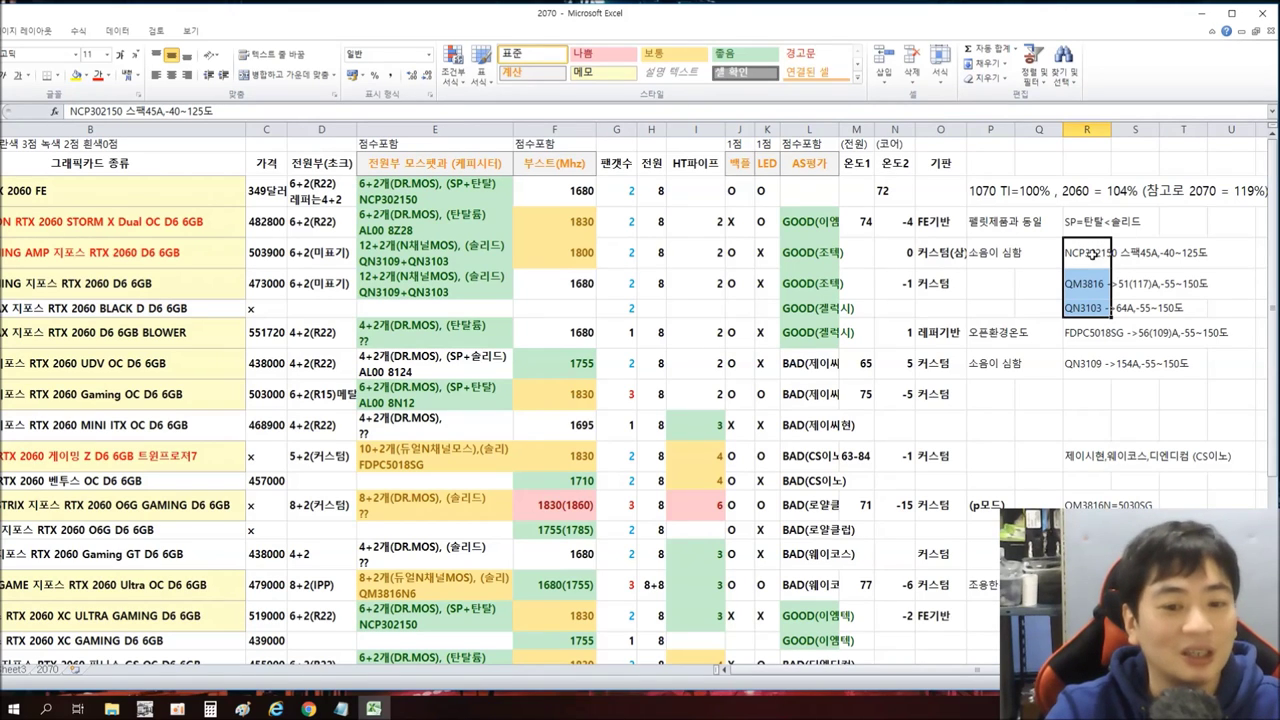
{"action": "left_click", "coordinate": [1094, 254]}
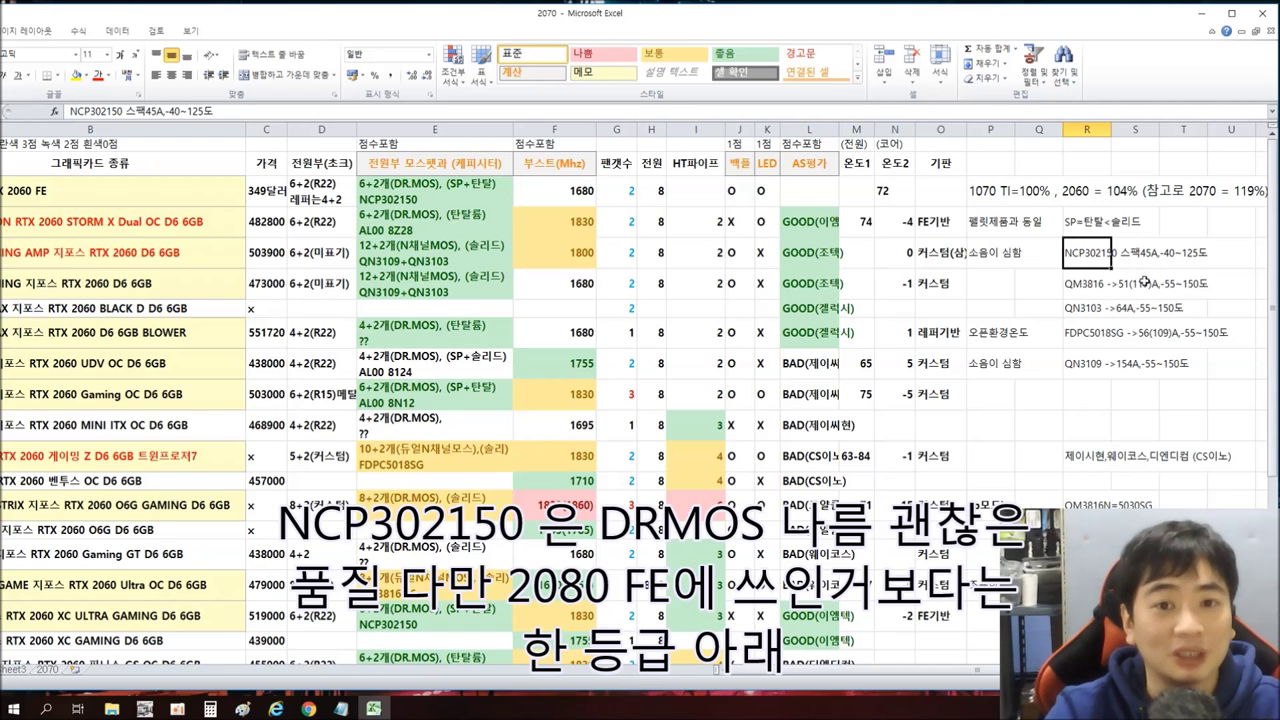
{"action": "left_click", "coordinate": [1094, 285]}
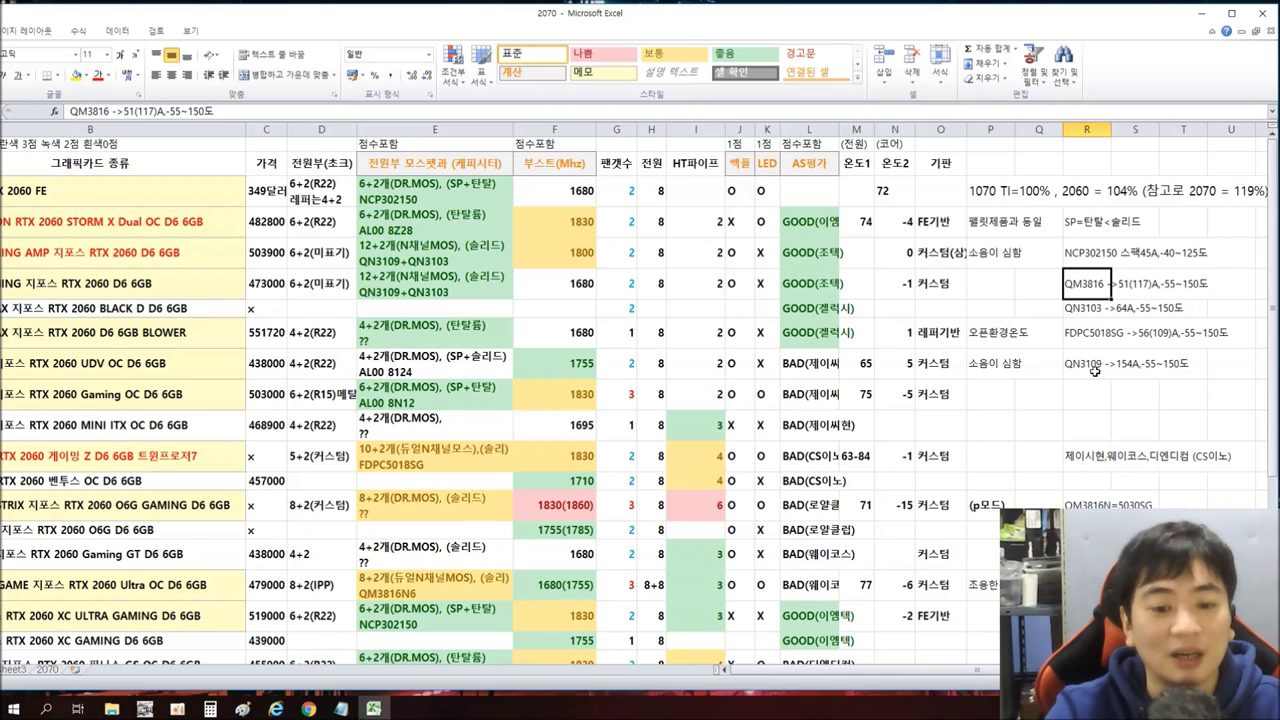
{"action": "left_click", "coordinate": [1096, 310]}
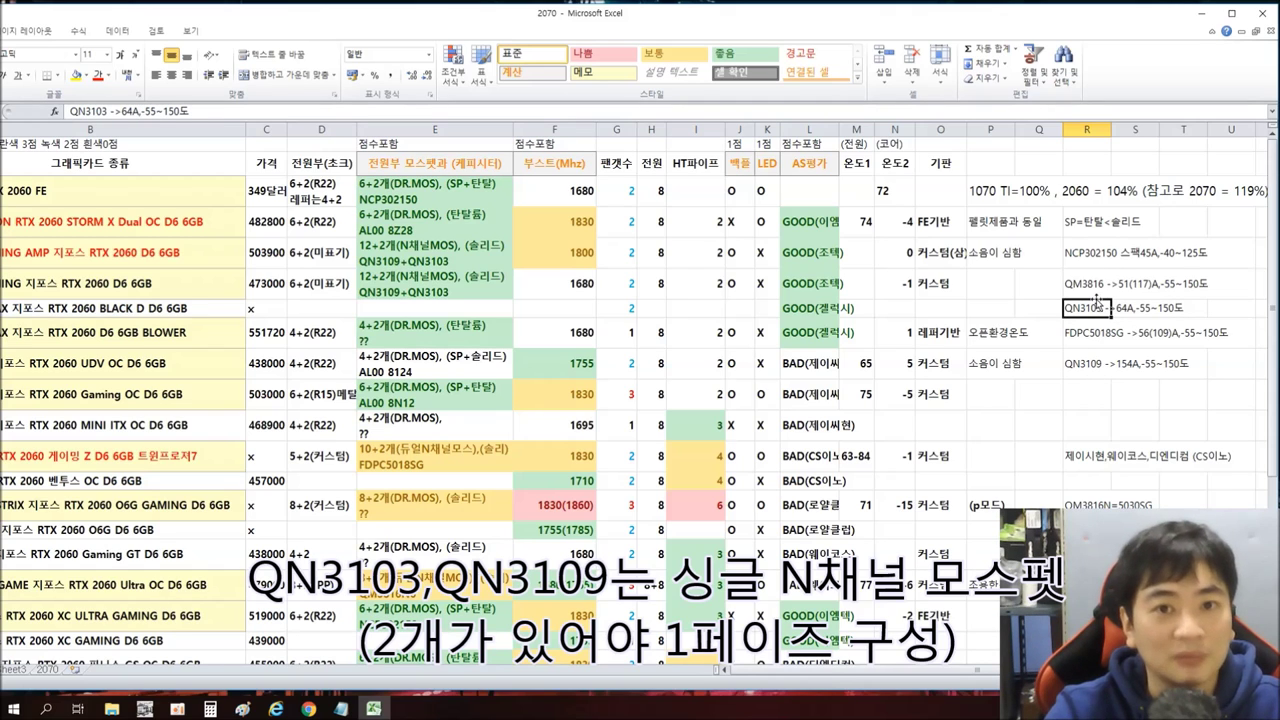
{"action": "left_click", "coordinate": [1094, 366]}
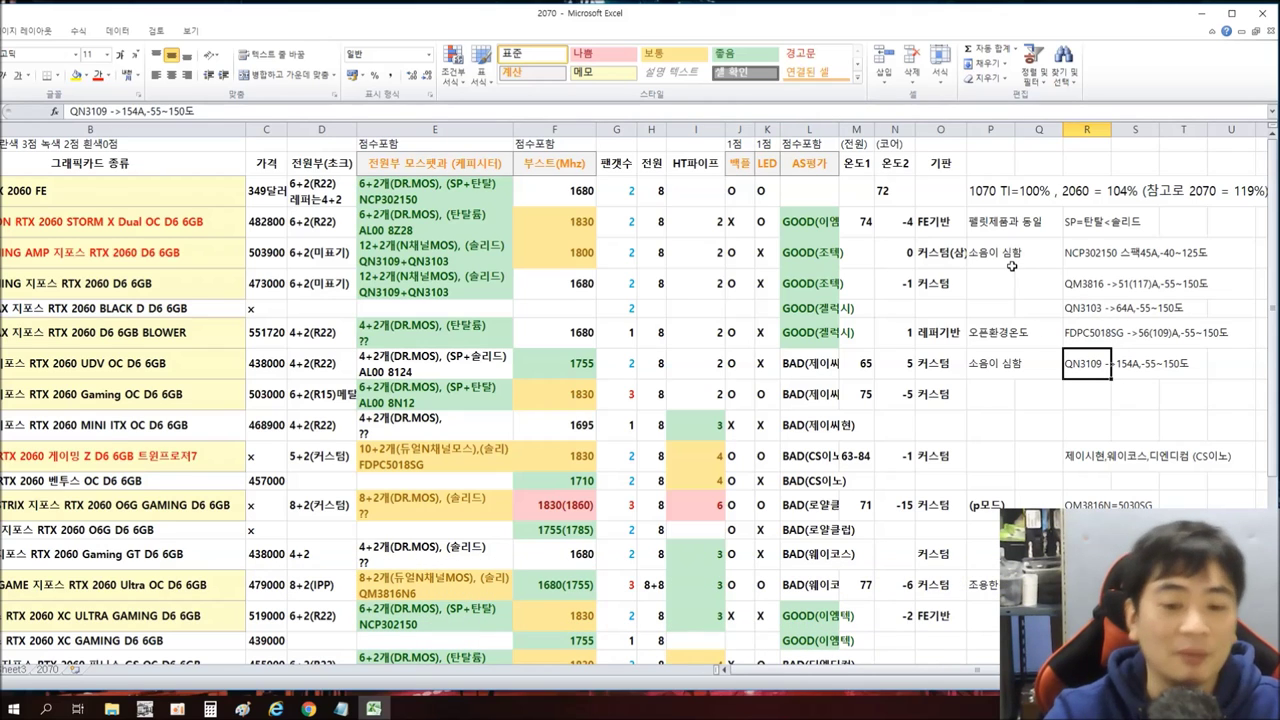
{"action": "left_click", "coordinate": [1097, 336]}
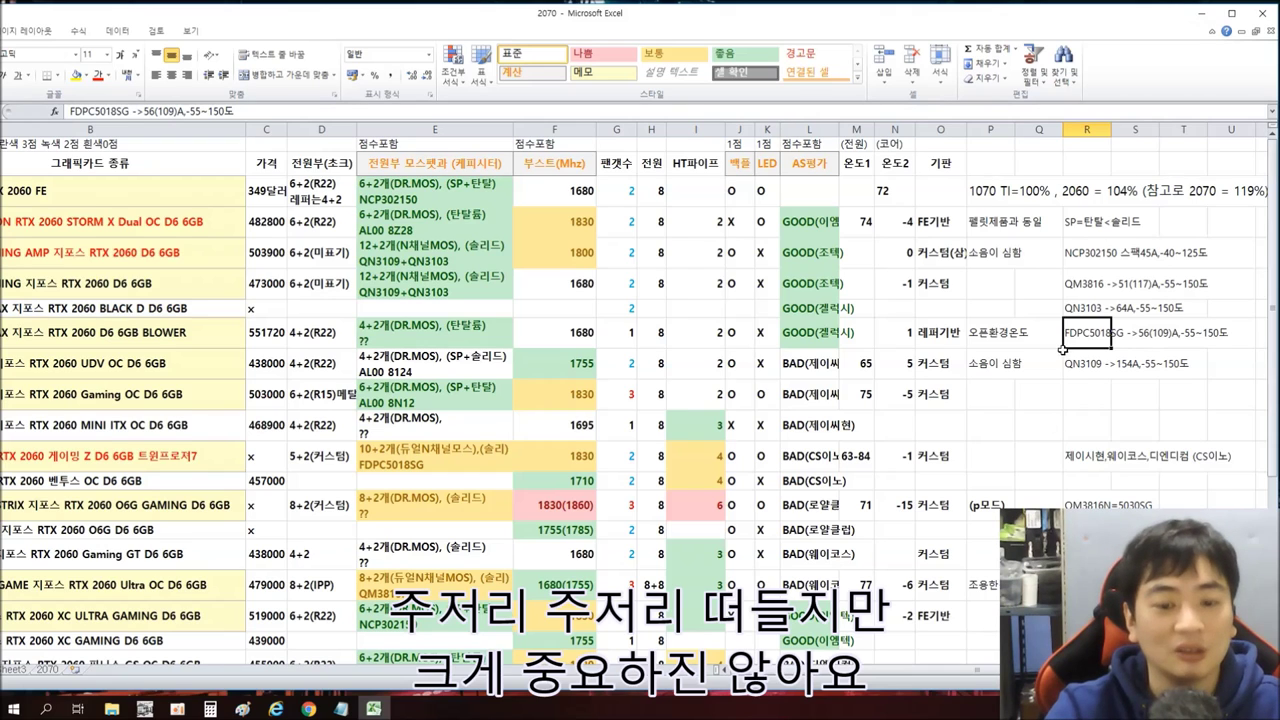
- Highlight the whole list of MOSFET notes, and single out the NCP302150 note to read its current and temperature ratings
{"action": "left_click_drag", "start_coordinate": [1090, 250], "coordinate": [1095, 390]}
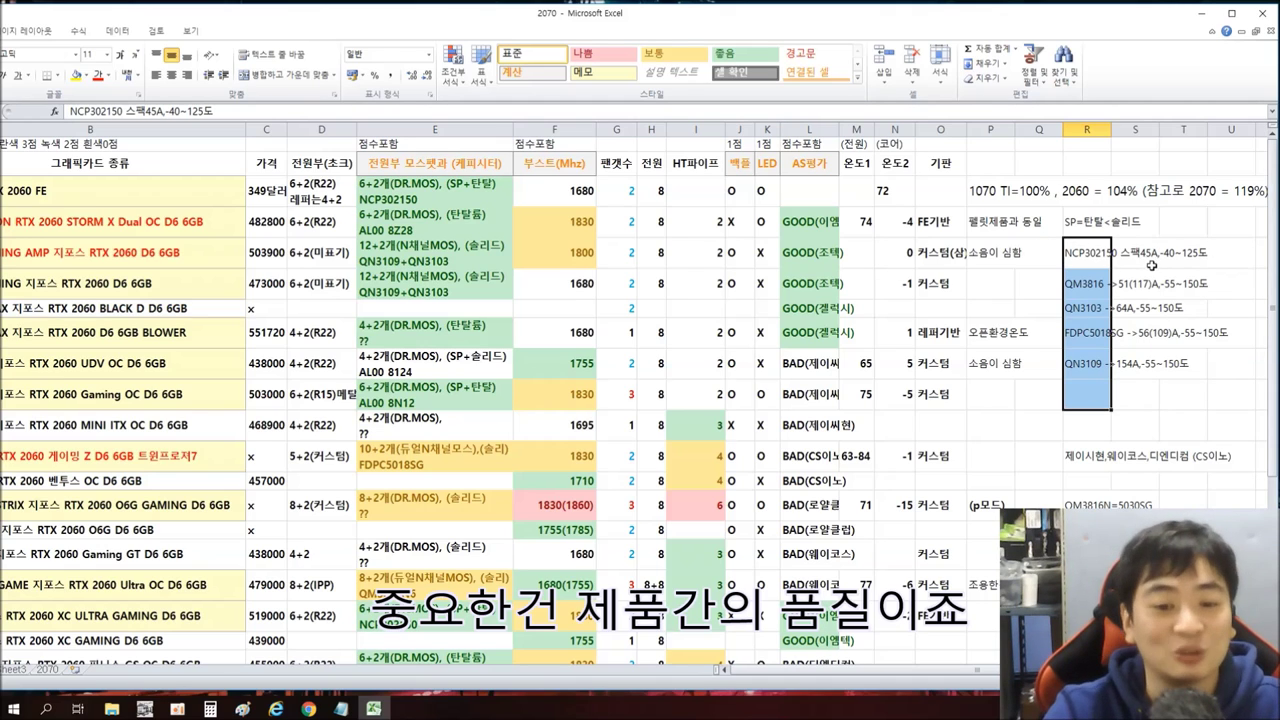
{"action": "left_click", "coordinate": [1045, 285]}
{"action": "left_click", "coordinate": [1079, 257]}
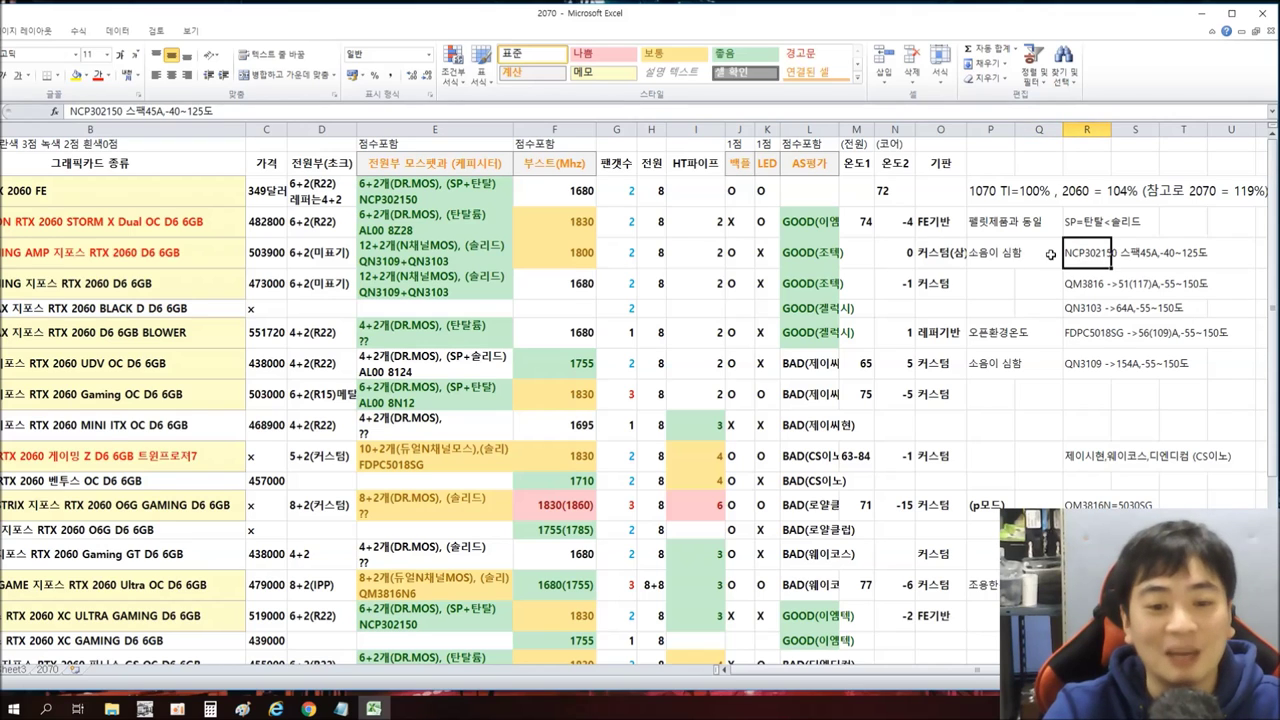
{"action": "left_click_drag", "start_coordinate": [1040, 255], "coordinate": [1213, 255]}
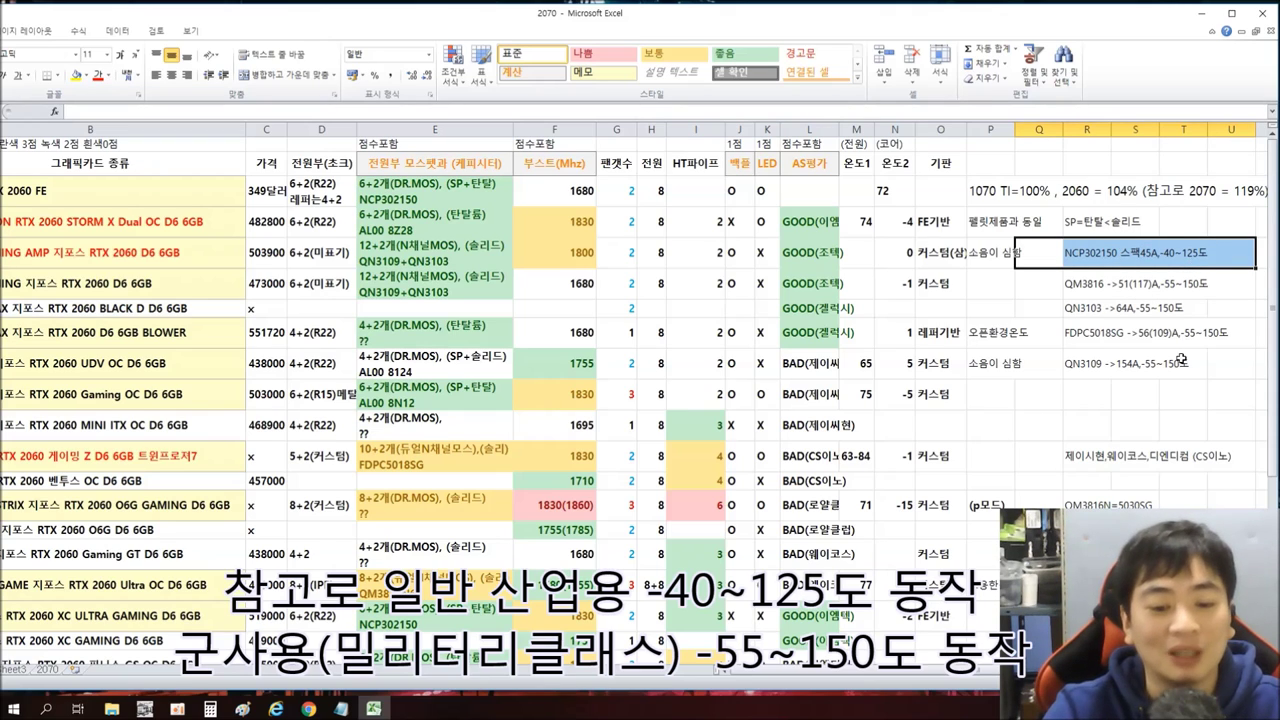
{"action": "left_click", "coordinate": [1141, 256]}
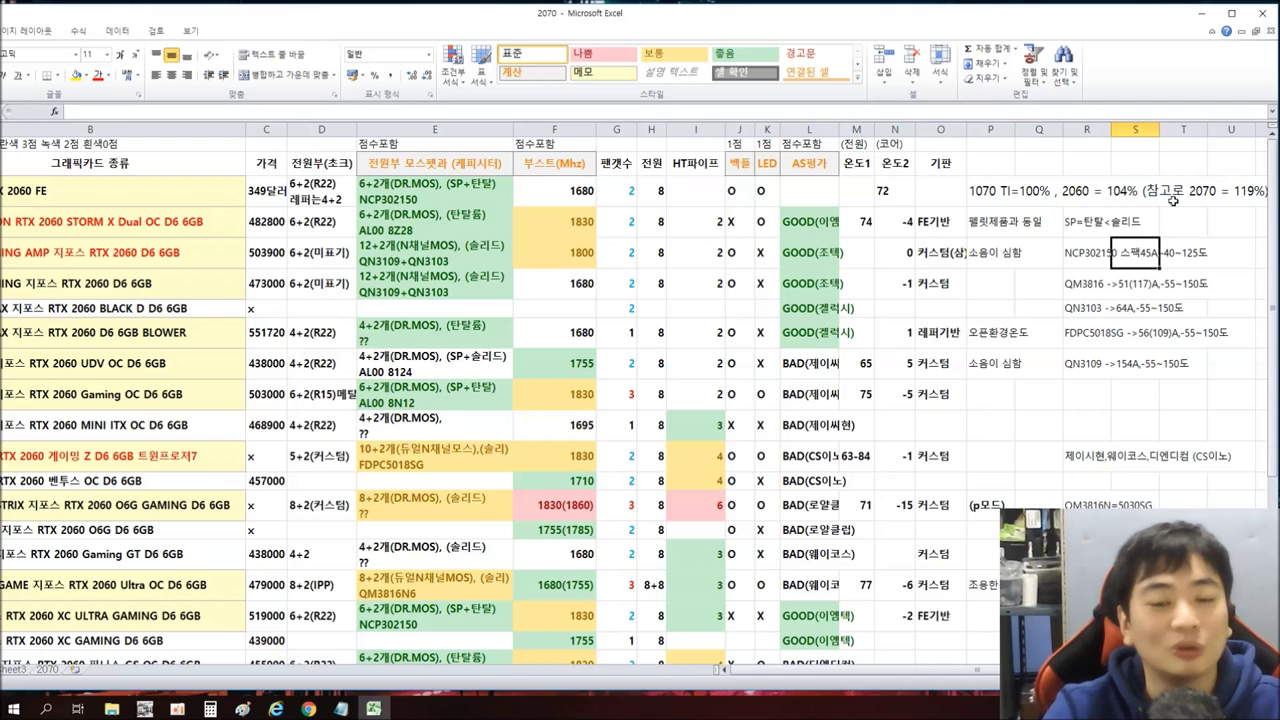
{"action": "left_click_drag", "start_coordinate": [1058, 254], "coordinate": [1208, 251]}
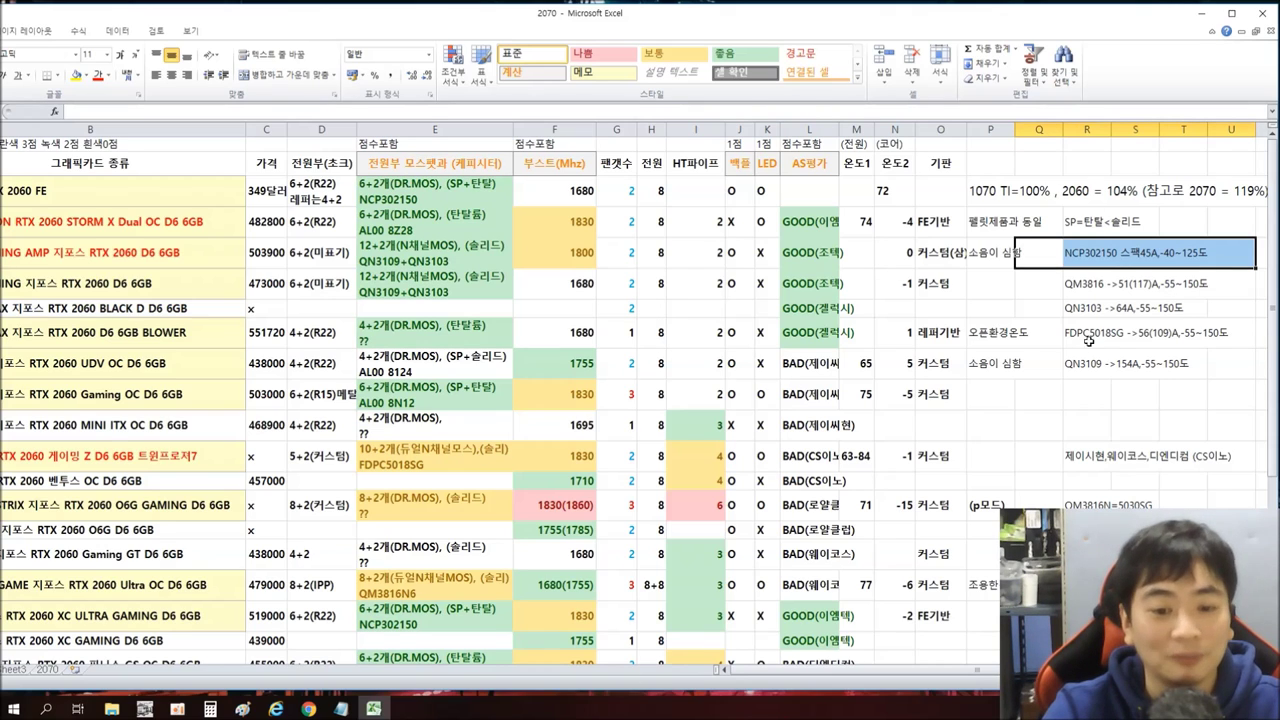
- Compare the temperature ratings of the QM3816 to QN3109 notes with the military-grade note in R1 and the NCP302150 note
{"action": "left_click", "coordinate": [1057, 284]}
{"action": "left_click_drag", "start_coordinate": [1057, 284], "coordinate": [1220, 374]}
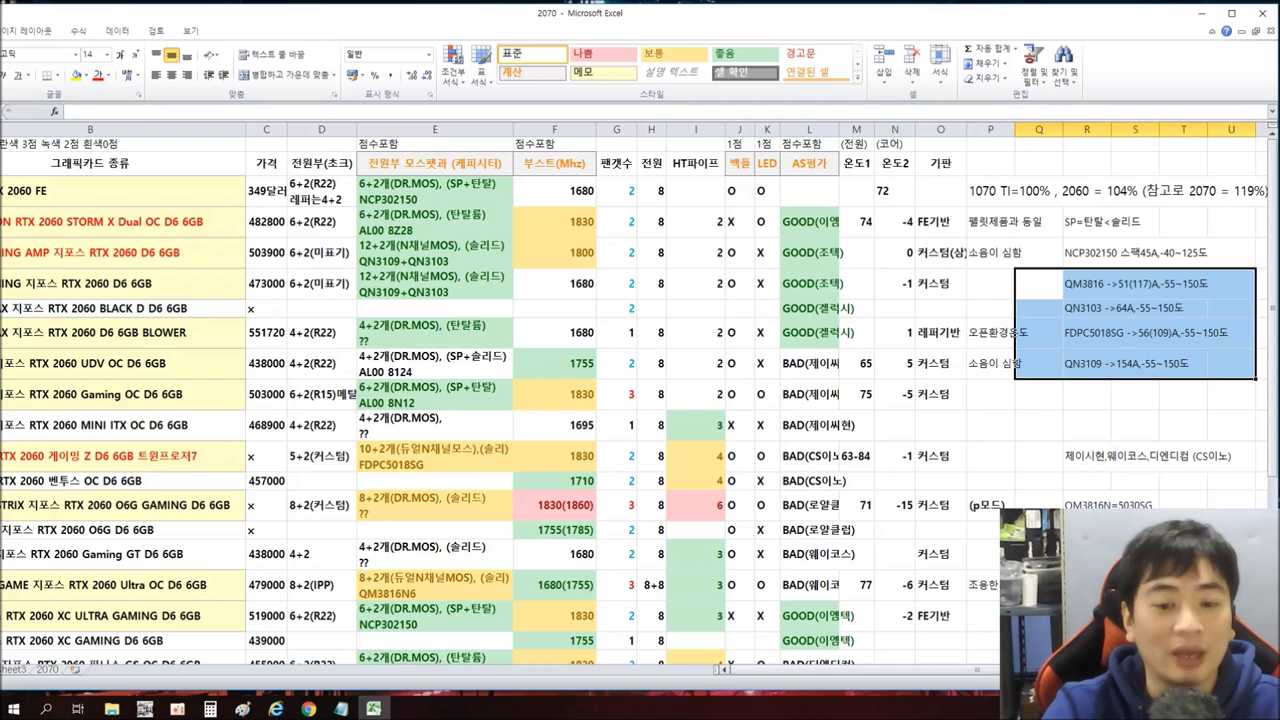
{"action": "left_click", "coordinate": [1087, 143]}
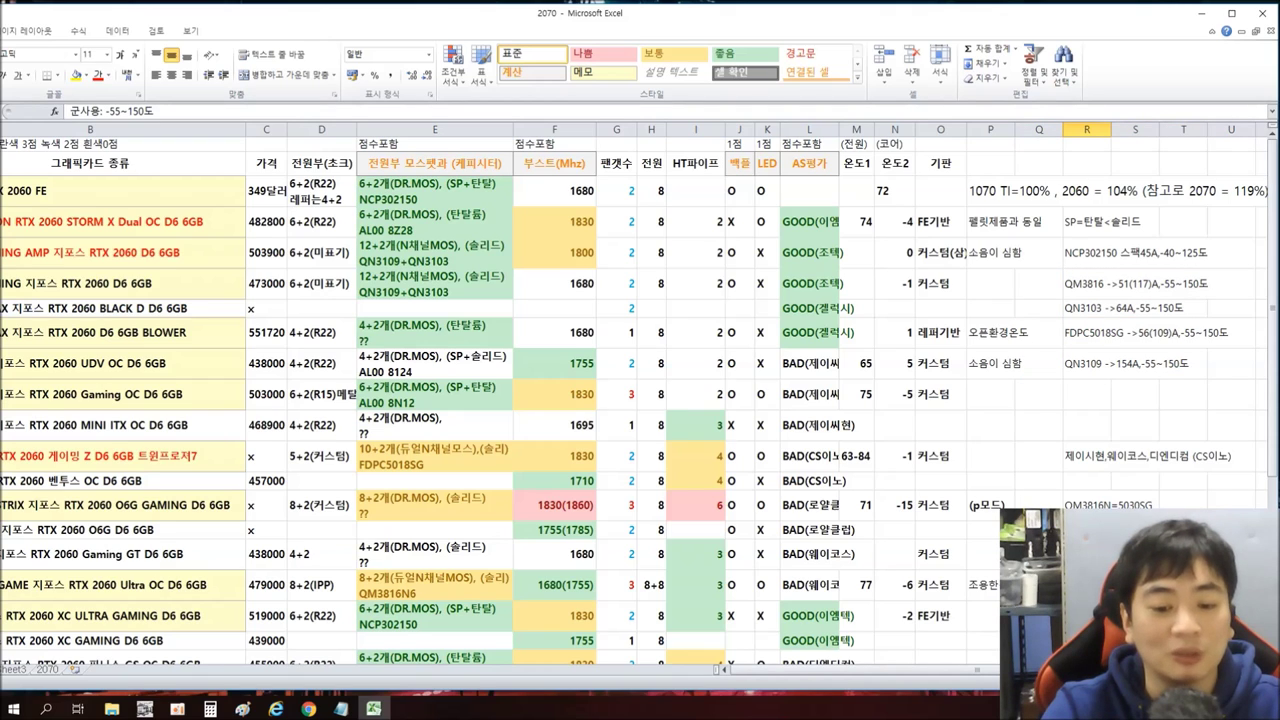
{"action": "left_click_drag", "start_coordinate": [1042, 282], "coordinate": [1217, 373]}
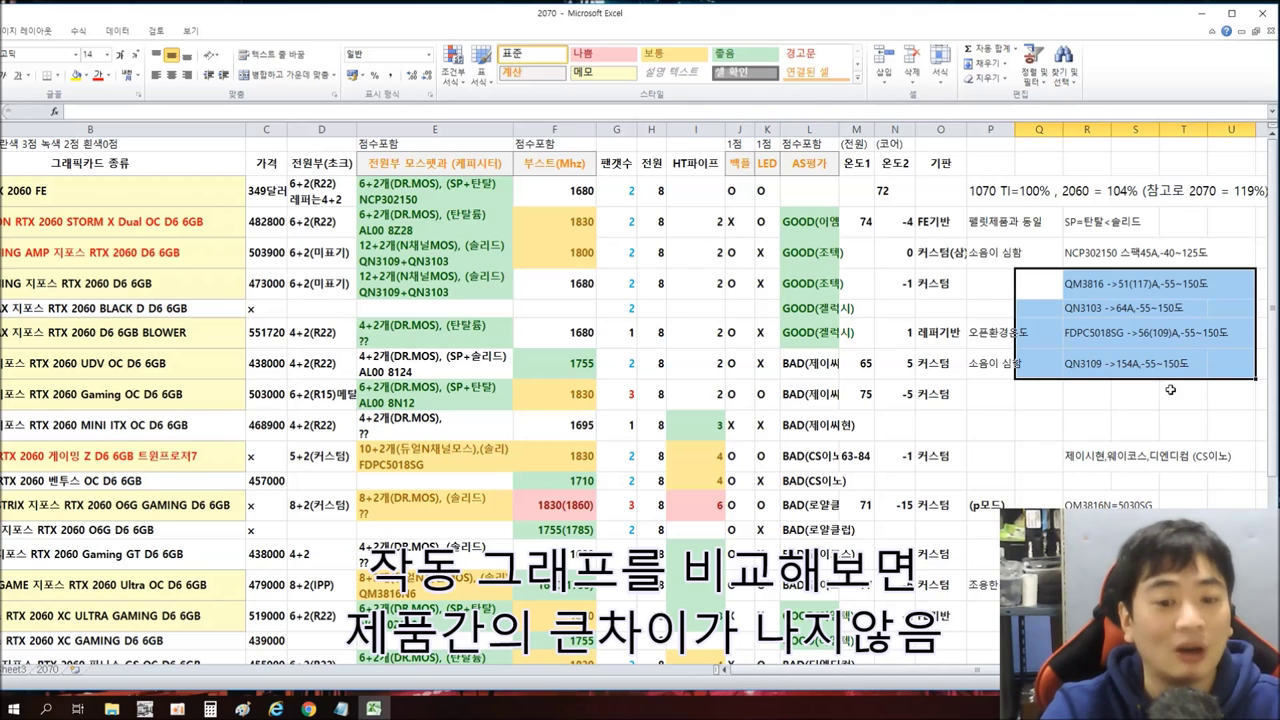
{"action": "left_click", "coordinate": [1136, 428]}
{"action": "left_click_drag", "start_coordinate": [1045, 252], "coordinate": [1220, 371]}
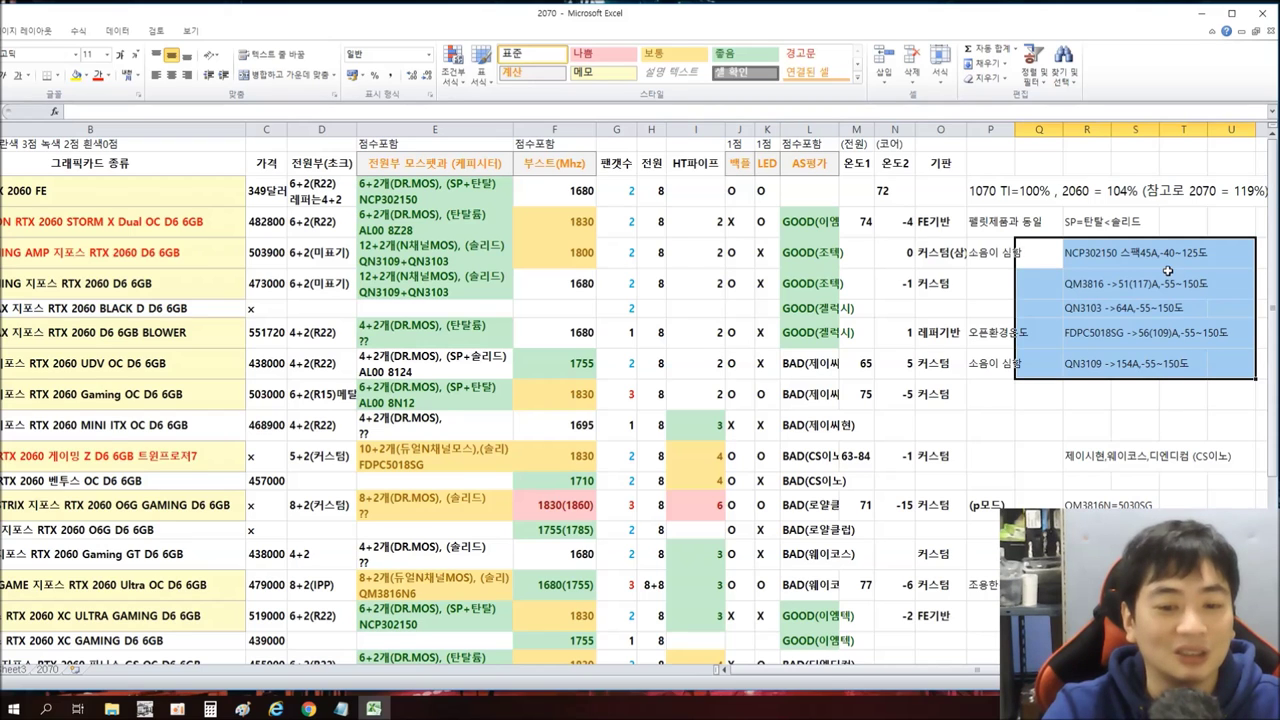
- Recheck the FDPC5018SG, QN3103 and QM3816 notes individually and highlight the full block of MOSFET notes
{"action": "left_click", "coordinate": [1130, 332]}
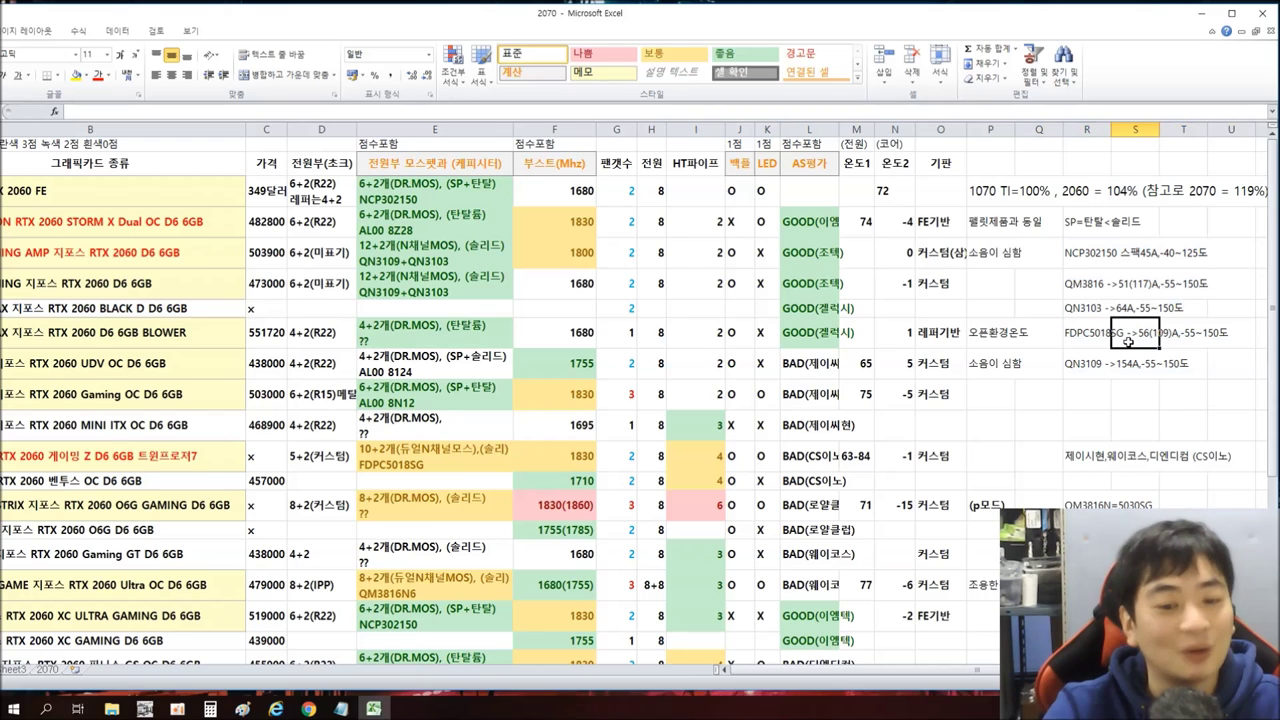
{"action": "left_click", "coordinate": [1083, 308]}
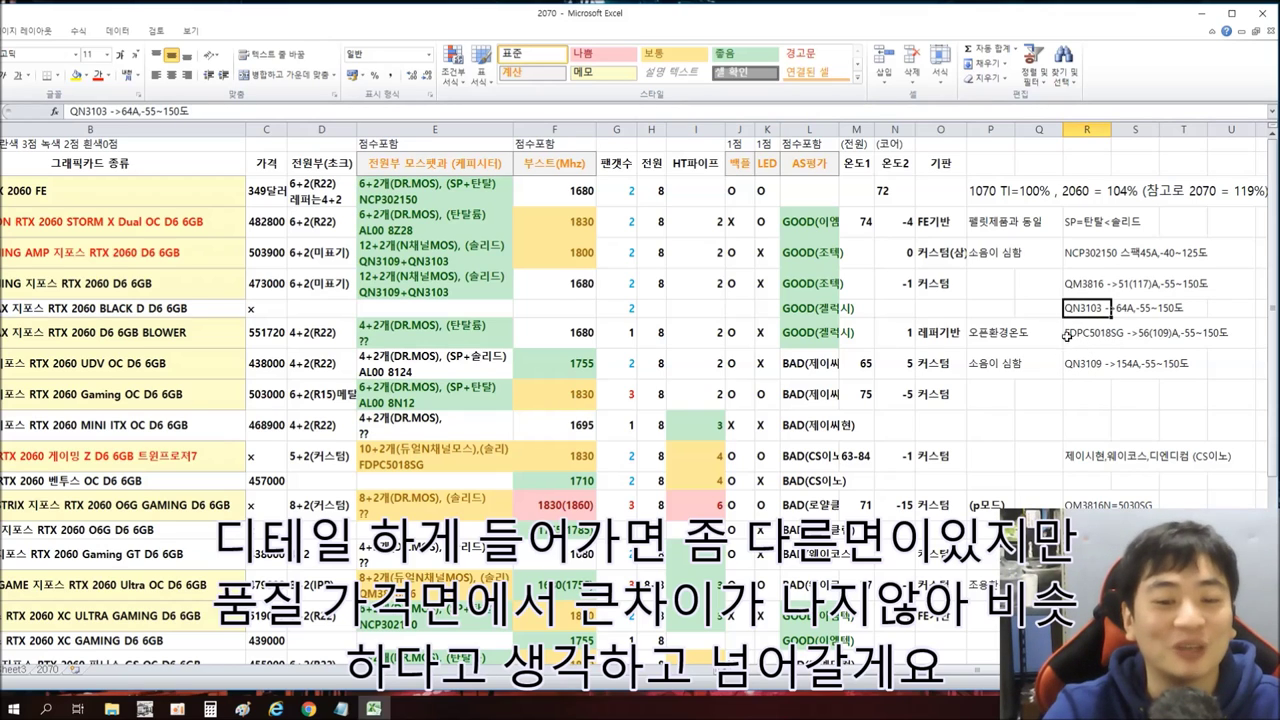
{"action": "left_click", "coordinate": [1068, 289]}
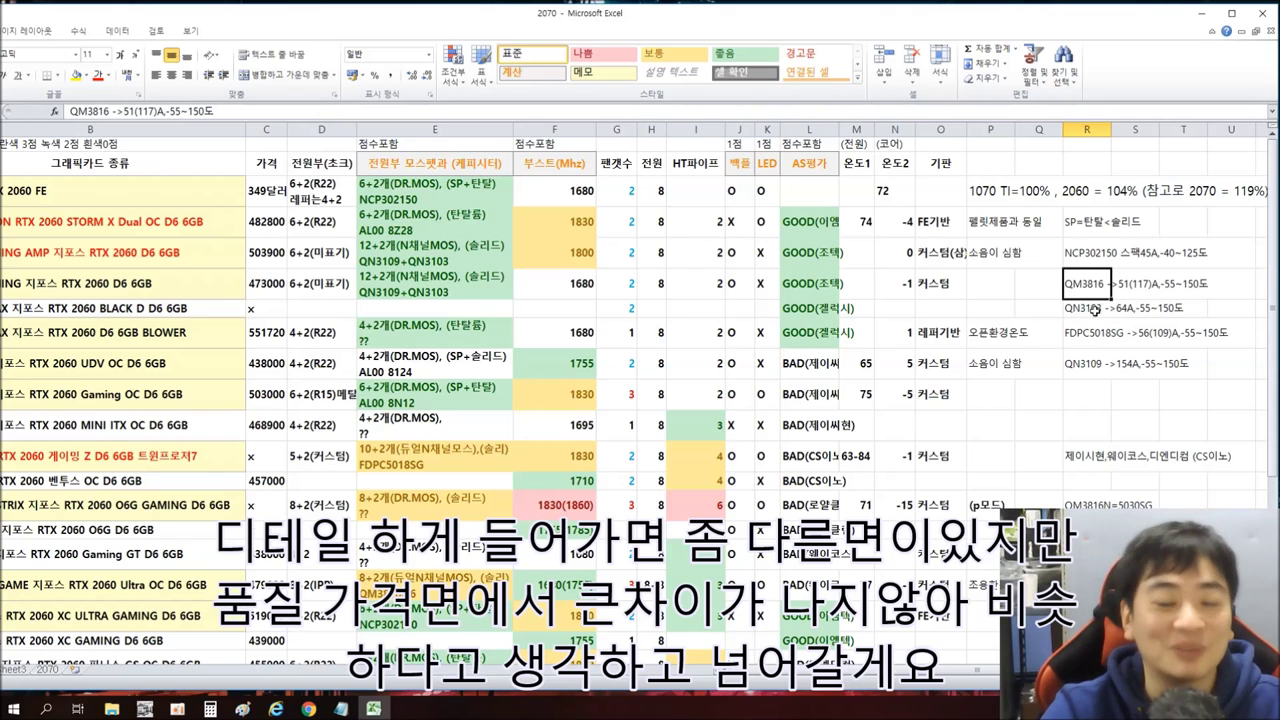
{"action": "left_click", "coordinate": [1094, 332]}
{"action": "left_click_drag", "start_coordinate": [1209, 408], "coordinate": [1070, 252]}
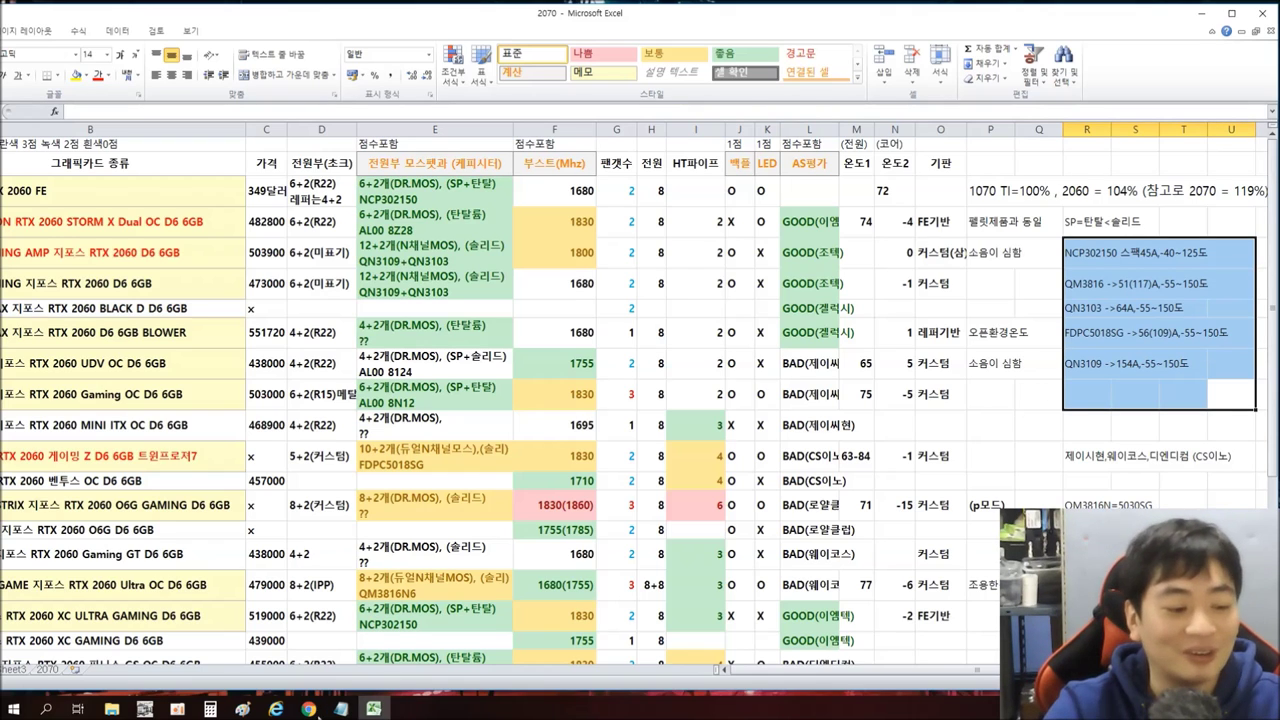
- Switch to Chrome, look through the open MOSFET datasheets for the FDPC5018SG, QN3109M6N, QN3103M6N and FDPC5030SG, and return to the spreadsheet
{"action": "left_click", "coordinate": [308, 708]}
{"action": "left_click", "coordinate": [262, 655]}
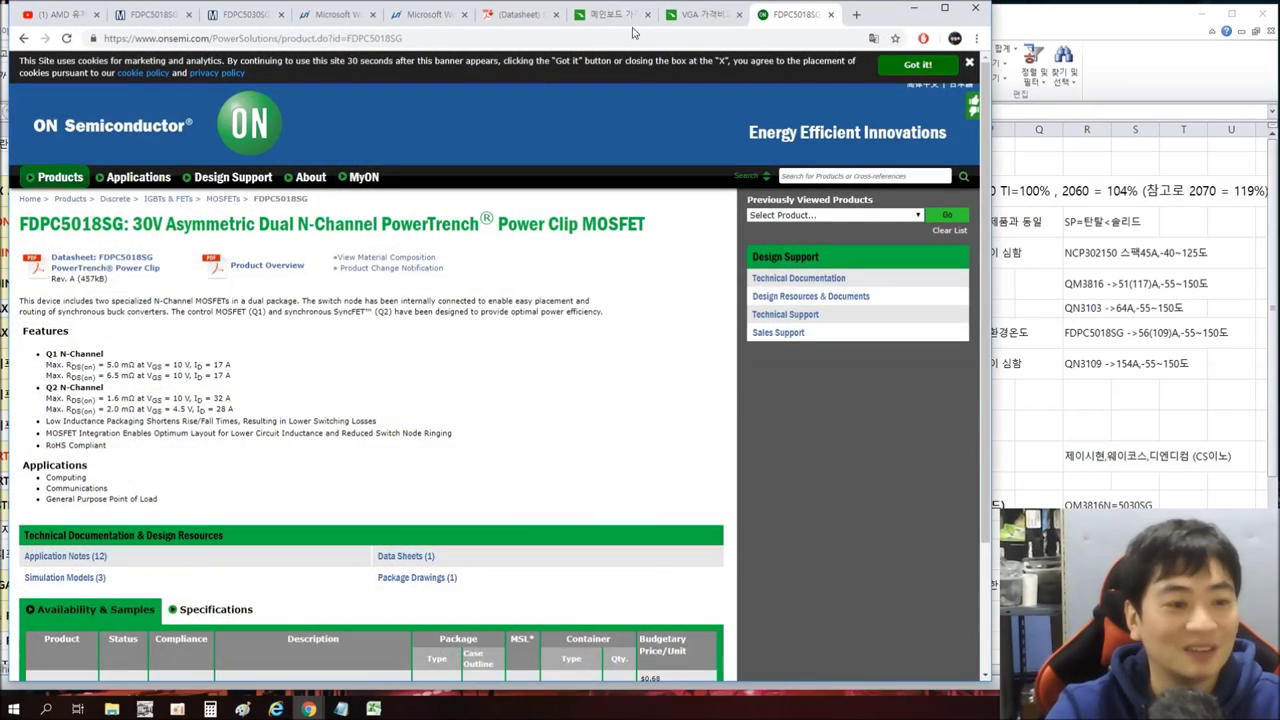
{"action": "left_click", "coordinate": [704, 16]}
{"action": "left_click", "coordinate": [538, 18]}
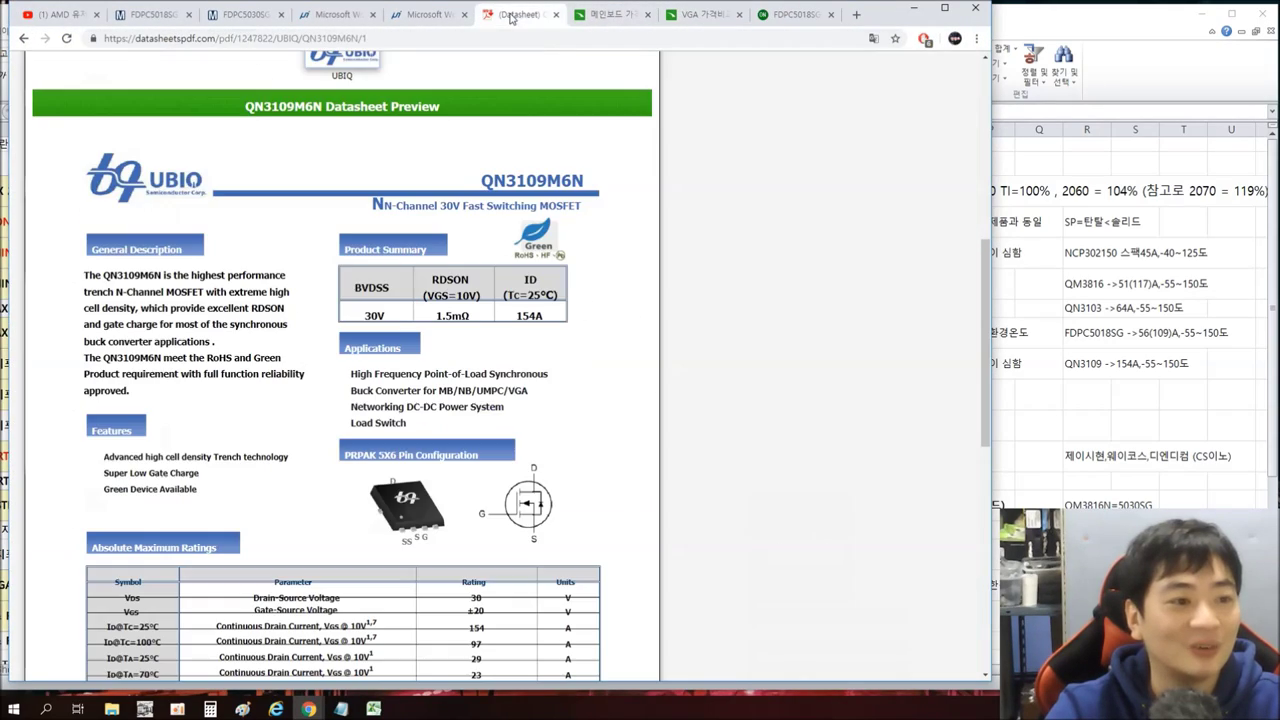
{"action": "left_click", "coordinate": [392, 18]}
{"action": "left_click", "coordinate": [338, 16]}
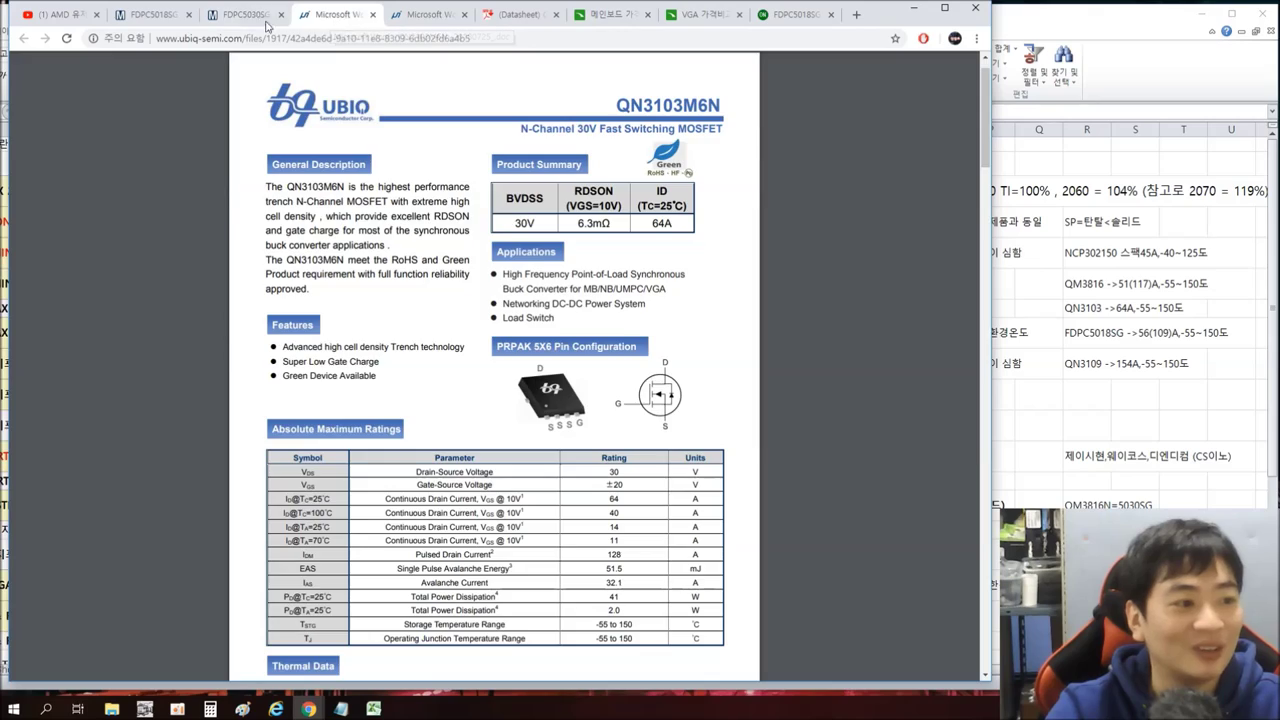
{"action": "left_click", "coordinate": [245, 16]}
{"action": "left_click", "coordinate": [158, 18]}
{"action": "left_click", "coordinate": [245, 16]}
{"action": "left_click", "coordinate": [392, 16]}
{"action": "left_click", "coordinate": [520, 18]}
{"action": "left_click", "coordinate": [913, 8]}
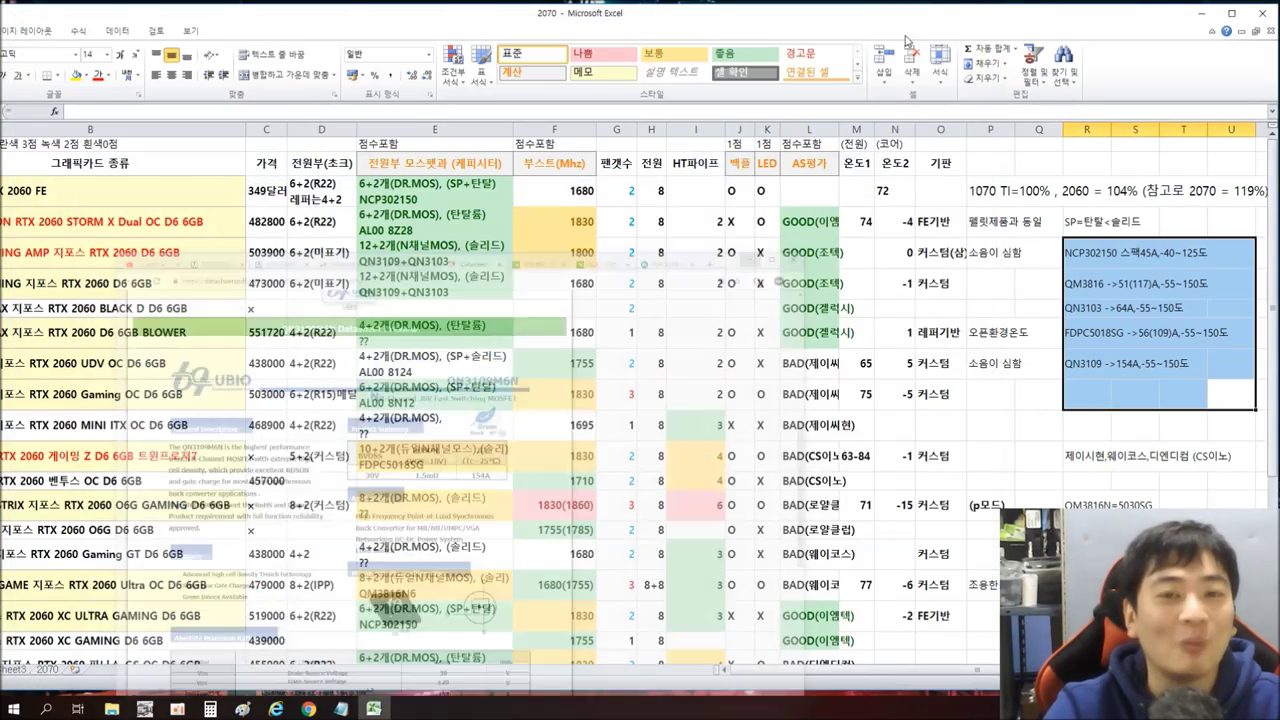
- Examine the capacitor quality note in row 4 that ranks SP, tantalum and solid types
{"action": "left_click", "coordinate": [1092, 222]}
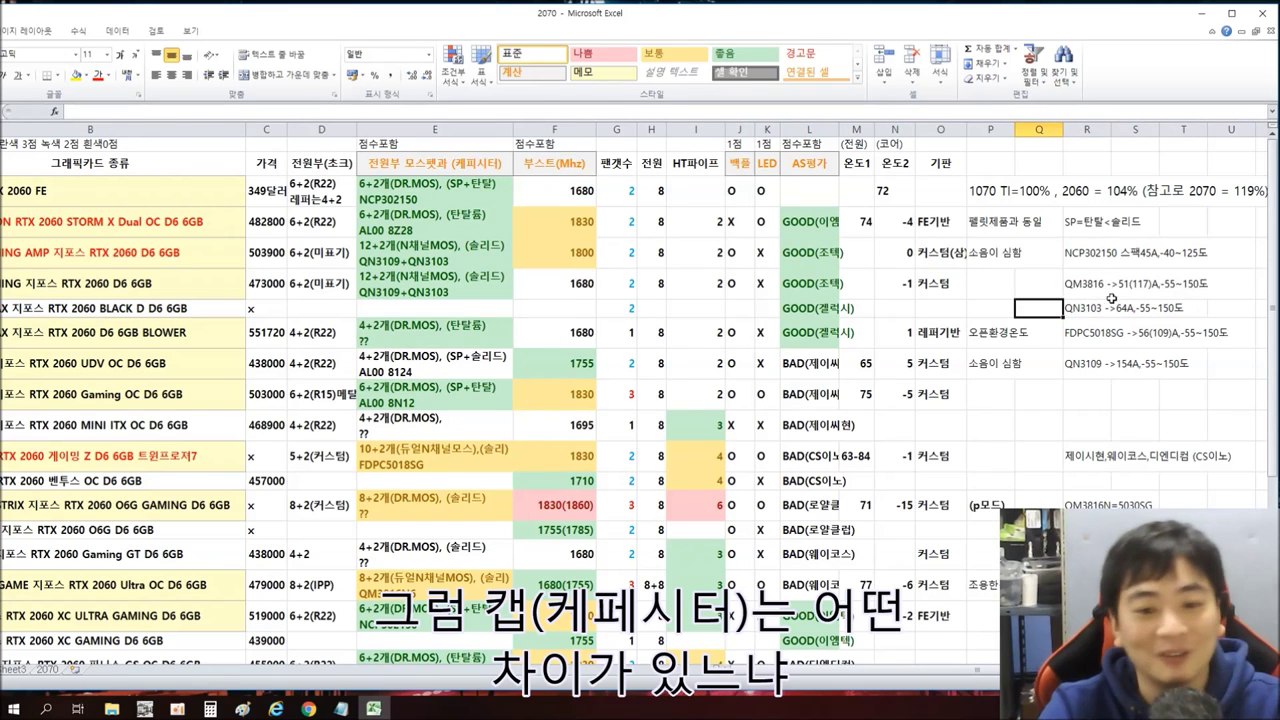
{"action": "left_click", "coordinate": [1137, 226]}
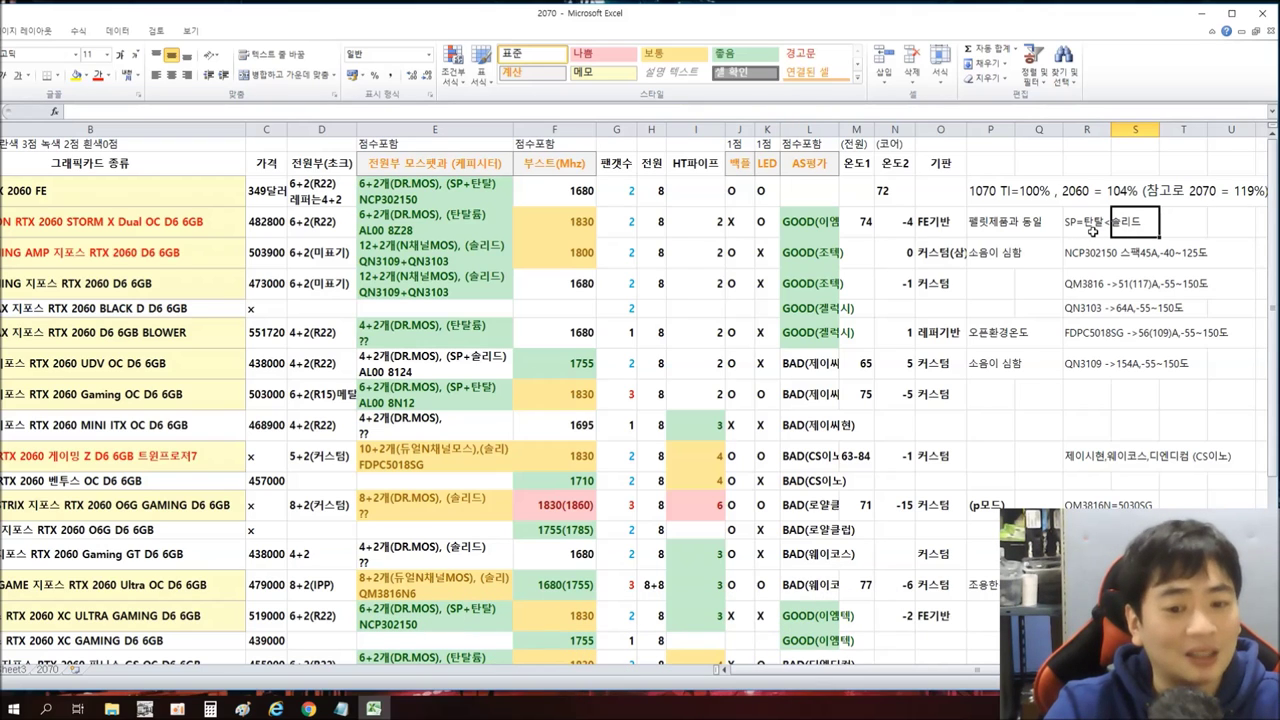
{"action": "left_click", "coordinate": [1104, 227]}
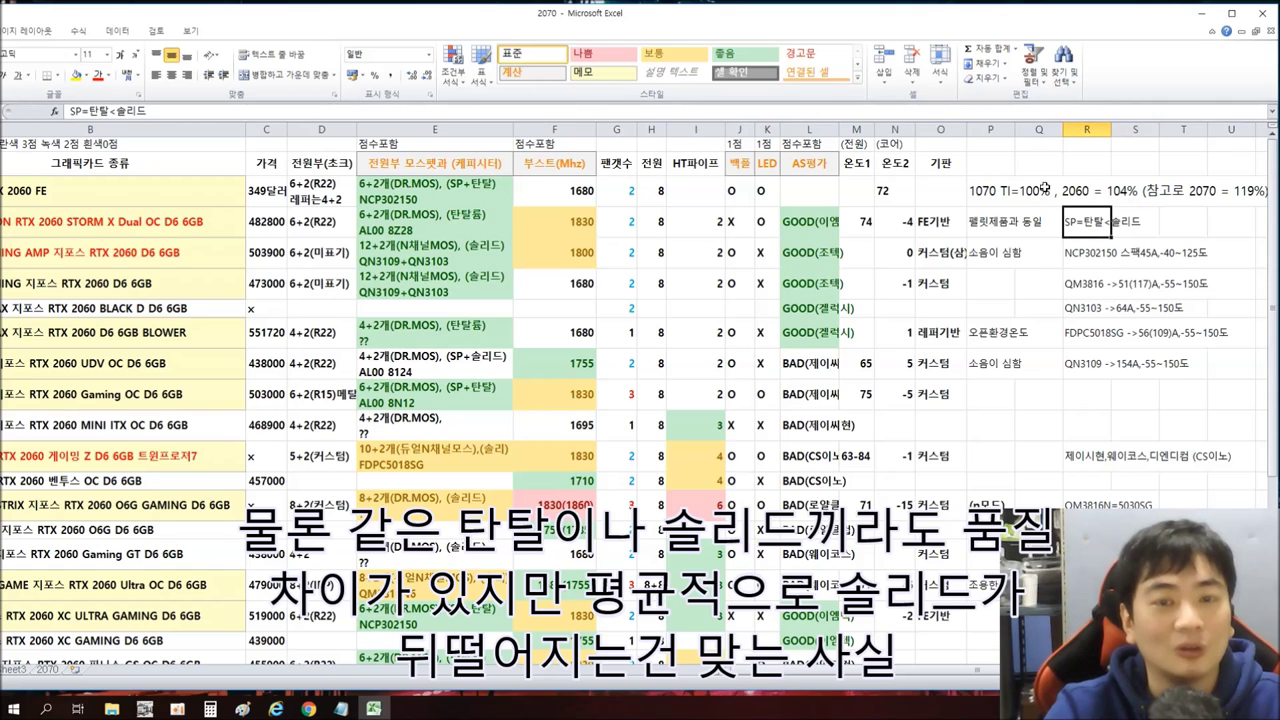
{"action": "left_click", "coordinate": [1141, 225]}
{"action": "left_click_drag", "start_coordinate": [1181, 222], "coordinate": [1086, 224]}
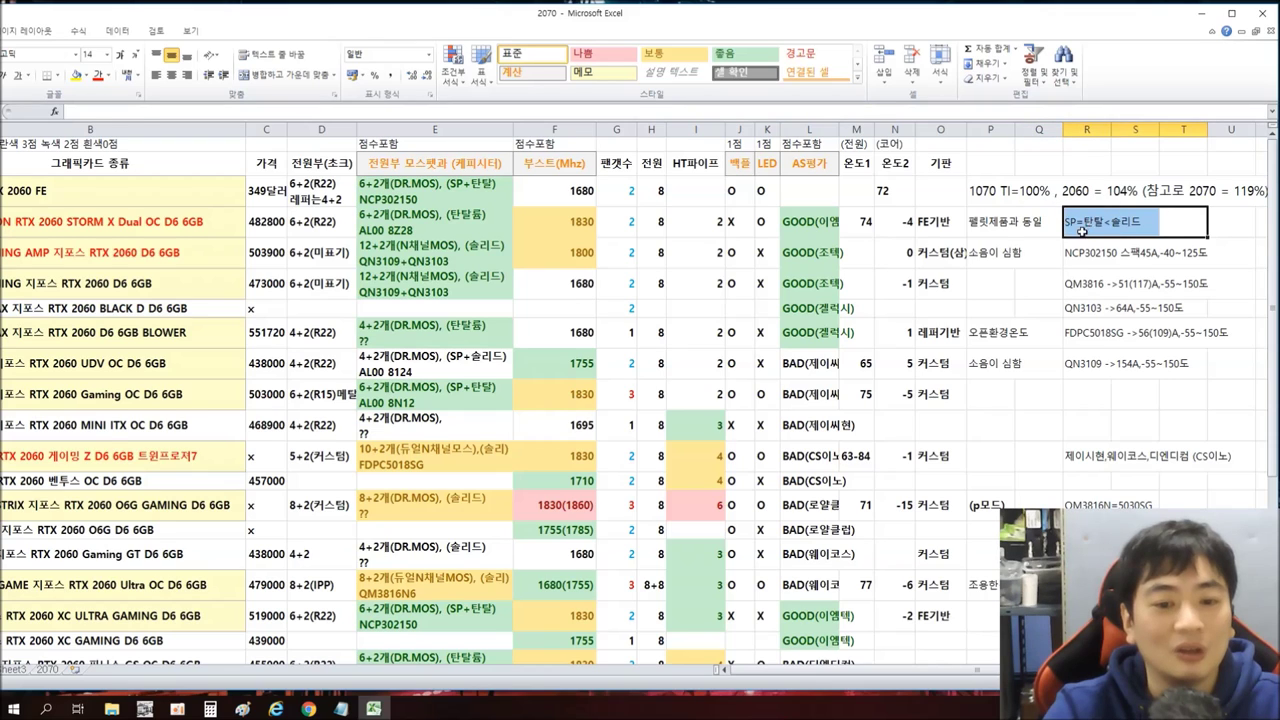
{"action": "left_click", "coordinate": [1082, 229]}
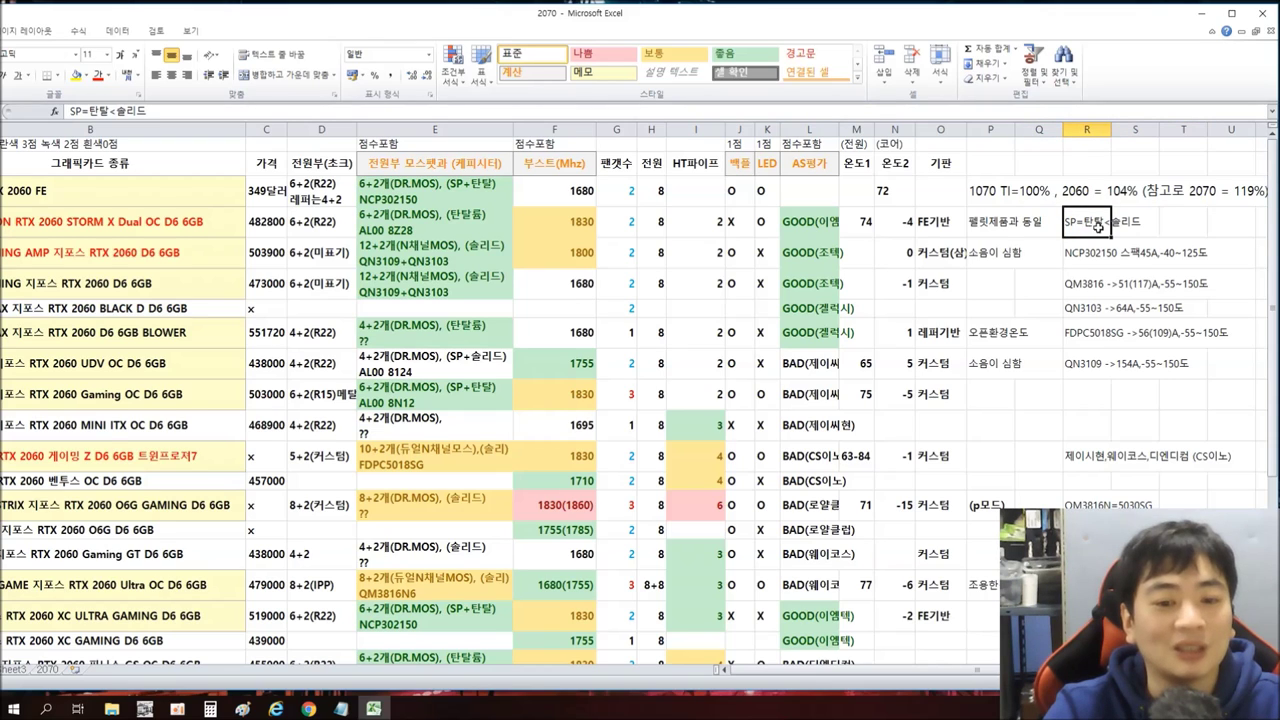
{"action": "left_click", "coordinate": [1148, 224]}
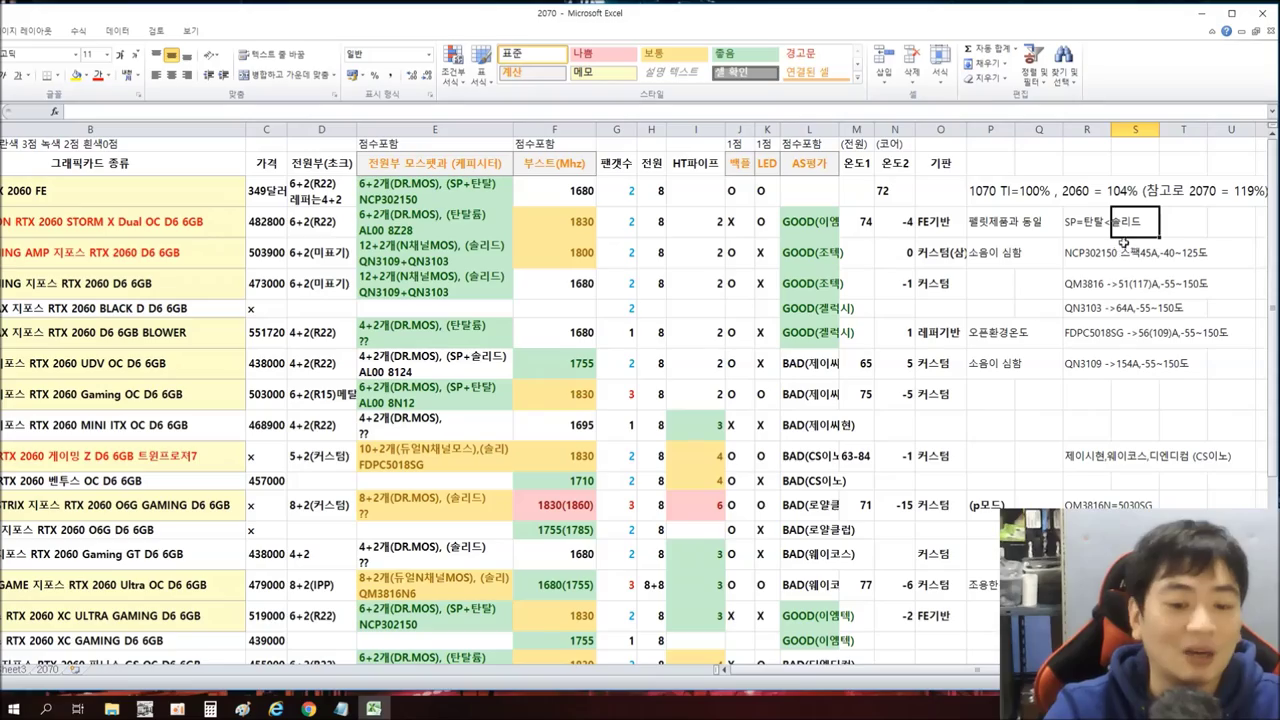
- Bring the first columns back into view and go over the graphics card names in column B and the 가격 heading
{"action": "left_click_drag", "start_coordinate": [1019, 19], "coordinate": [1136, 25]}
{"action": "double_click", "coordinate": [1136, 25]}
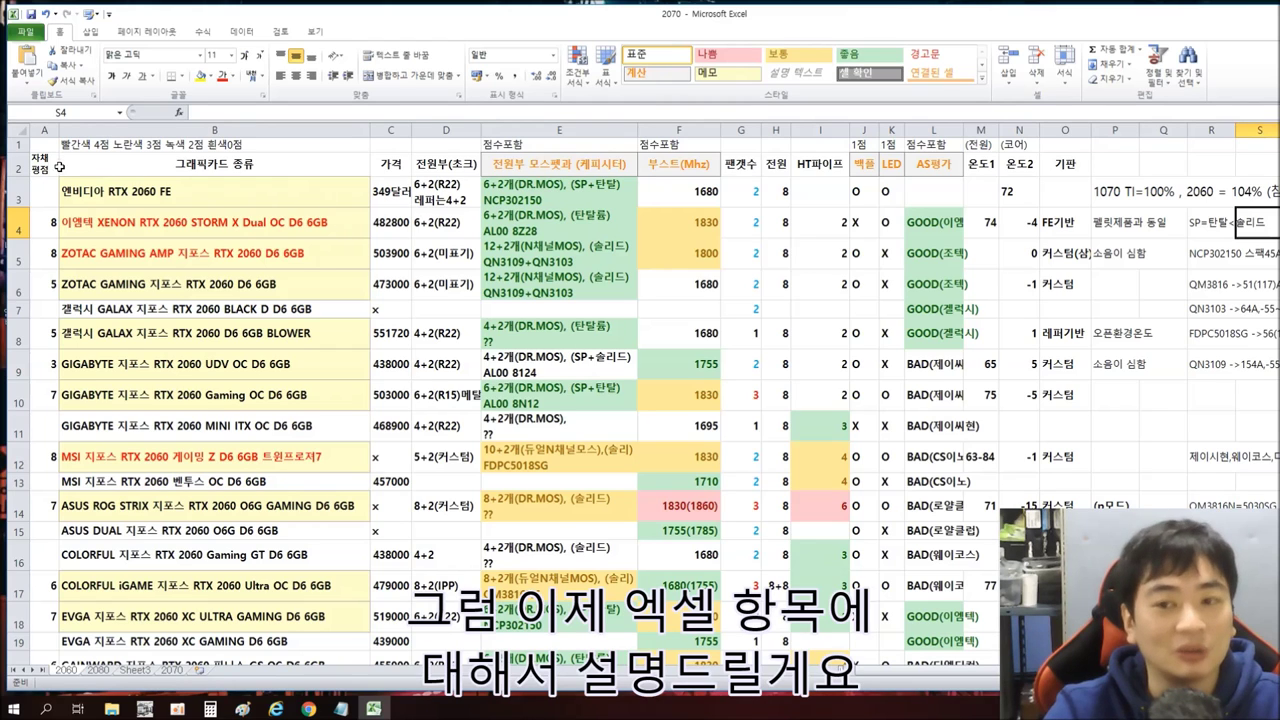
{"action": "left_click_drag", "start_coordinate": [240, 185], "coordinate": [226, 505]}
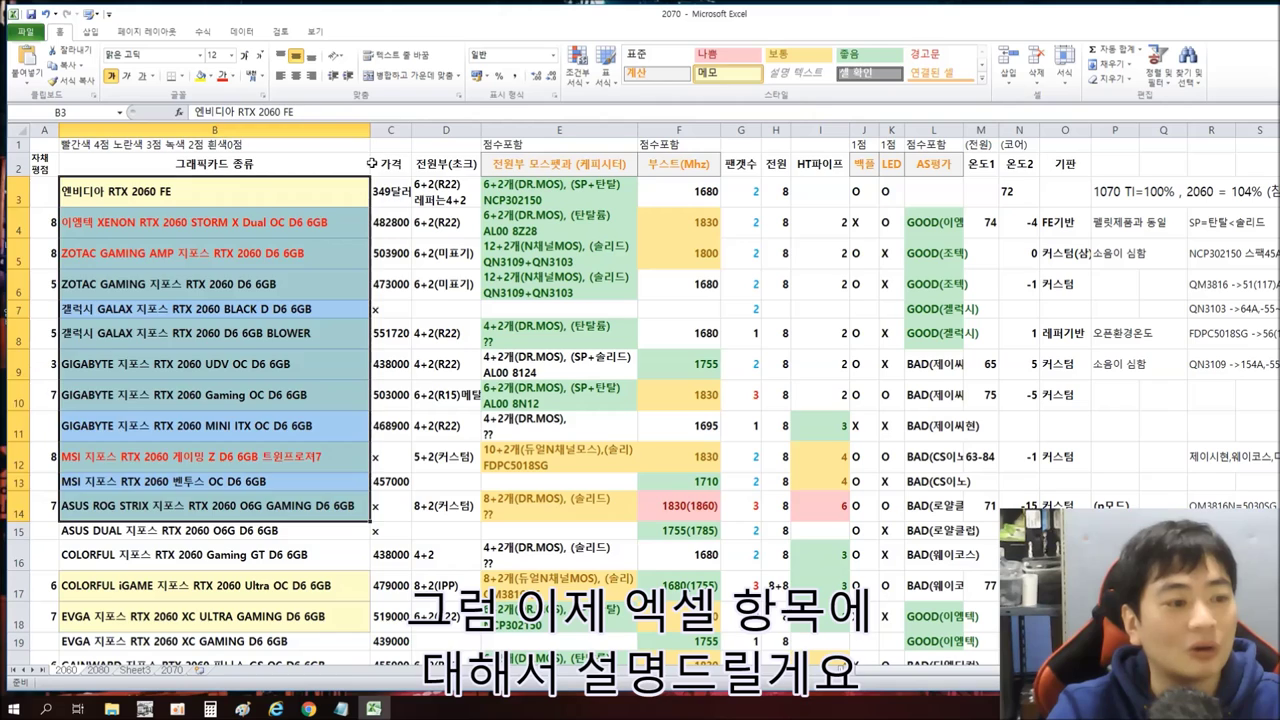
{"action": "left_click", "coordinate": [395, 164]}
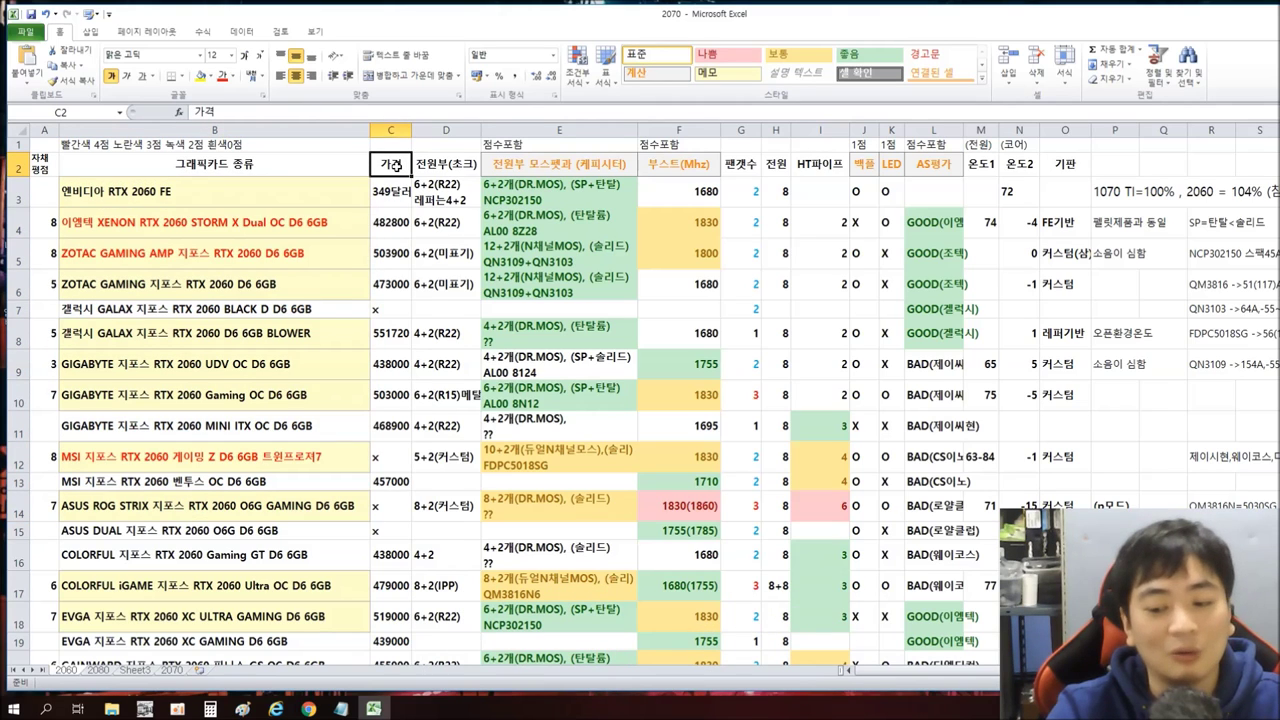
- Go over the prices of the reference card and the XENON STORM X Dual, and highlight the 부스트(Mhz) column down to row 18
{"action": "left_click_drag", "start_coordinate": [398, 162], "coordinate": [382, 194]}
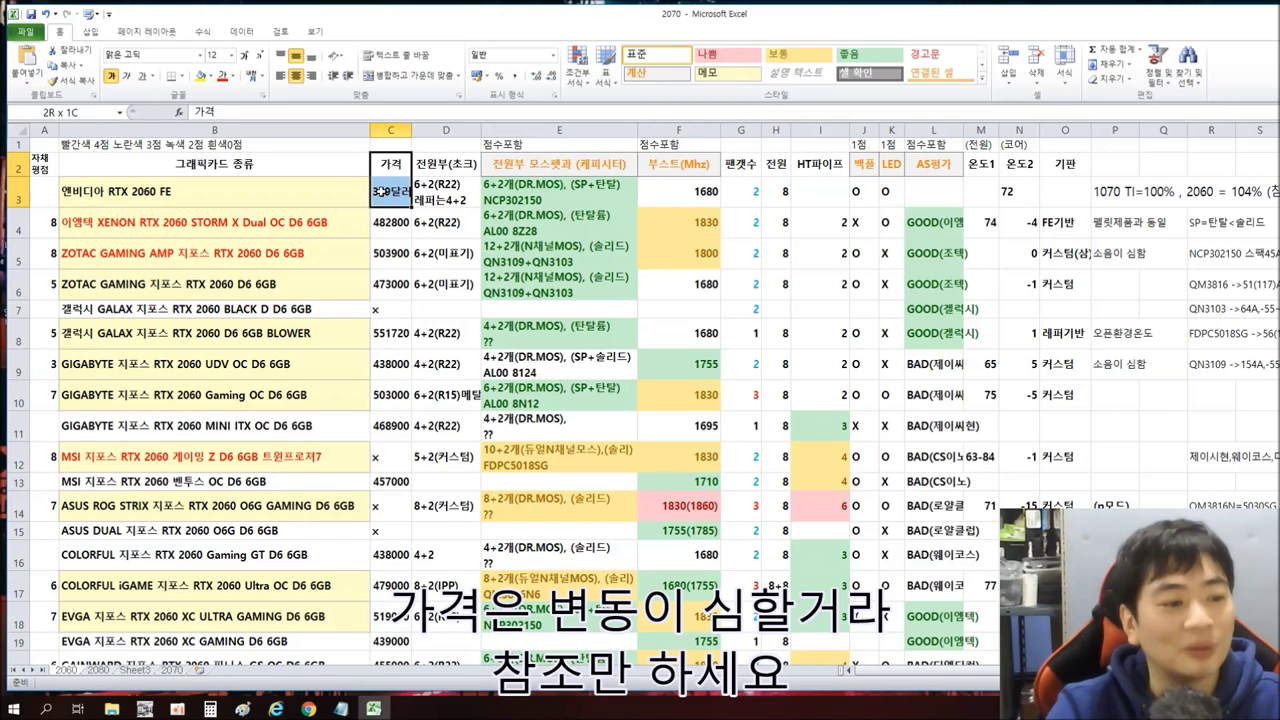
{"action": "left_click", "coordinate": [390, 220]}
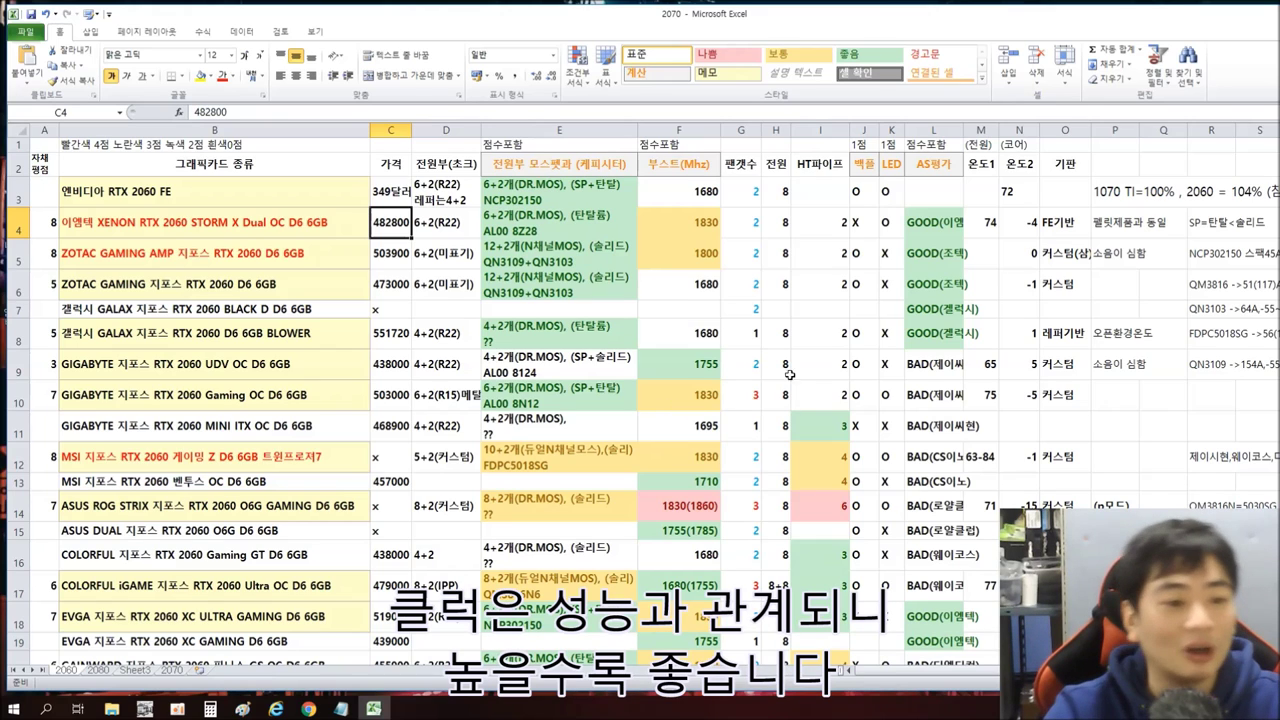
{"action": "left_click_drag", "start_coordinate": [702, 162], "coordinate": [688, 618]}
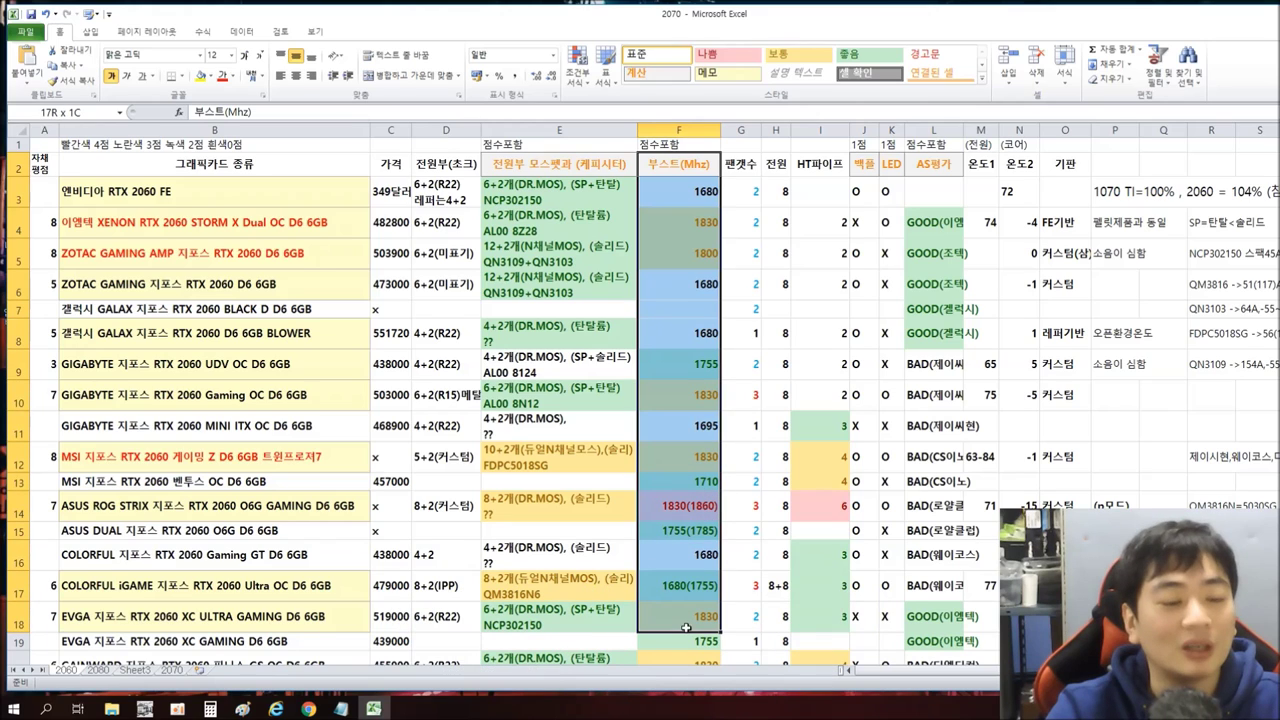
- Examine the 팬갯수 column, highlighting its upper rows and picking out the fan counts of the GALAX BLOWER and GIGABYTE MINI ITX
{"action": "left_click", "coordinate": [754, 164]}
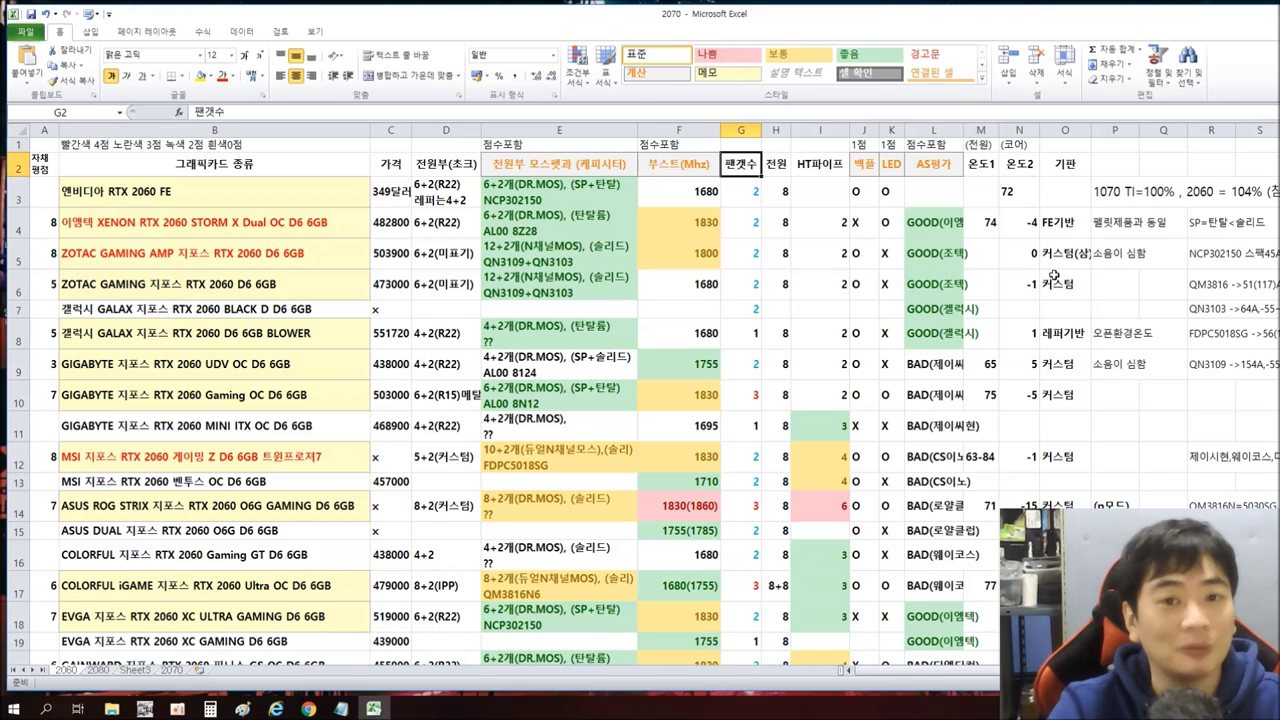
{"action": "left_click_drag", "start_coordinate": [752, 163], "coordinate": [750, 374]}
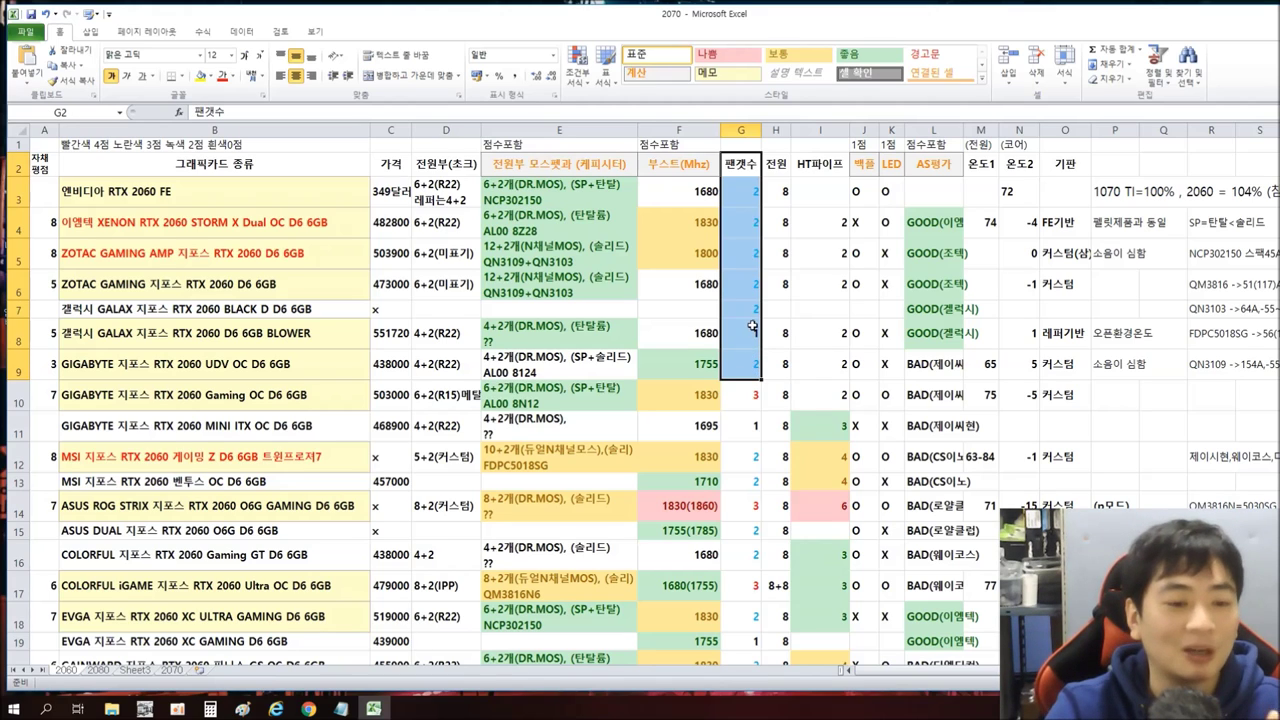
{"action": "left_click", "coordinate": [755, 329]}
{"action": "type", "text": "1"}
{"action": "key", "text": "ctrl+Return"}
{"action": "left_click", "coordinate": [750, 428]}
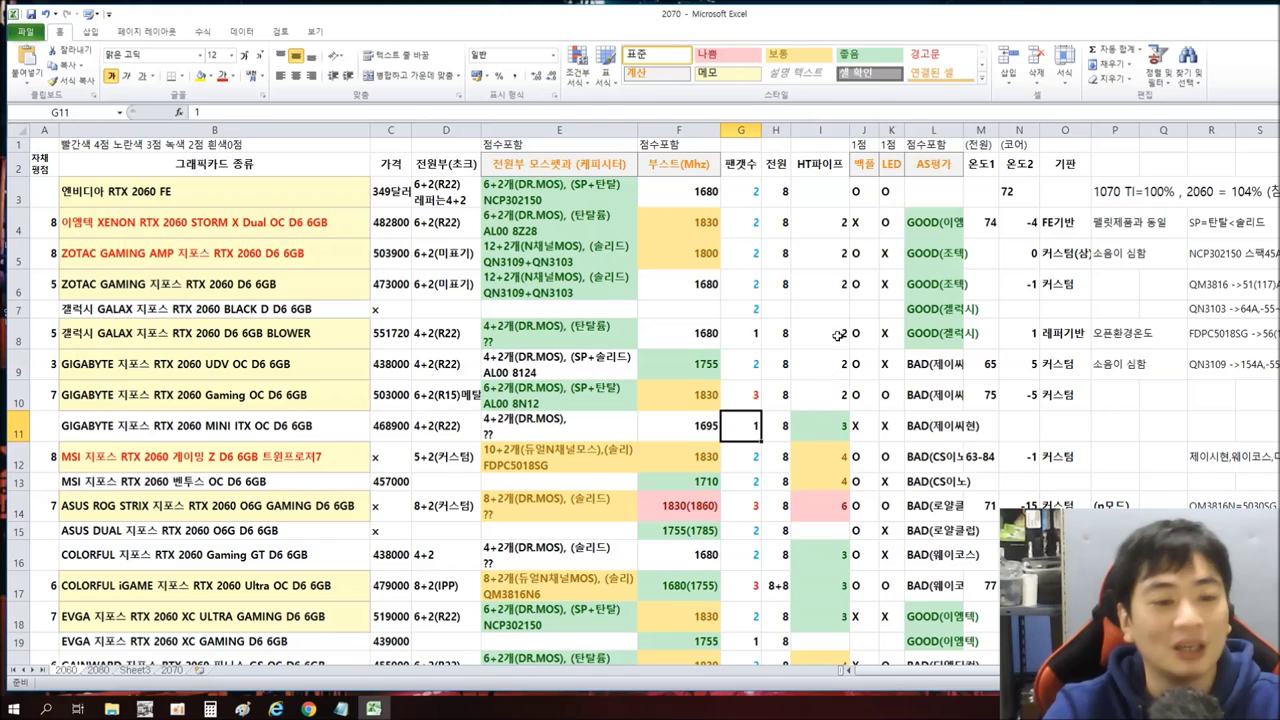
- Highlight the 전원 column down to row 16, pick out the COLORFUL iGAME Ultra's power entry, and look over the HT파이프 counts
{"action": "left_click_drag", "start_coordinate": [778, 165], "coordinate": [779, 560]}
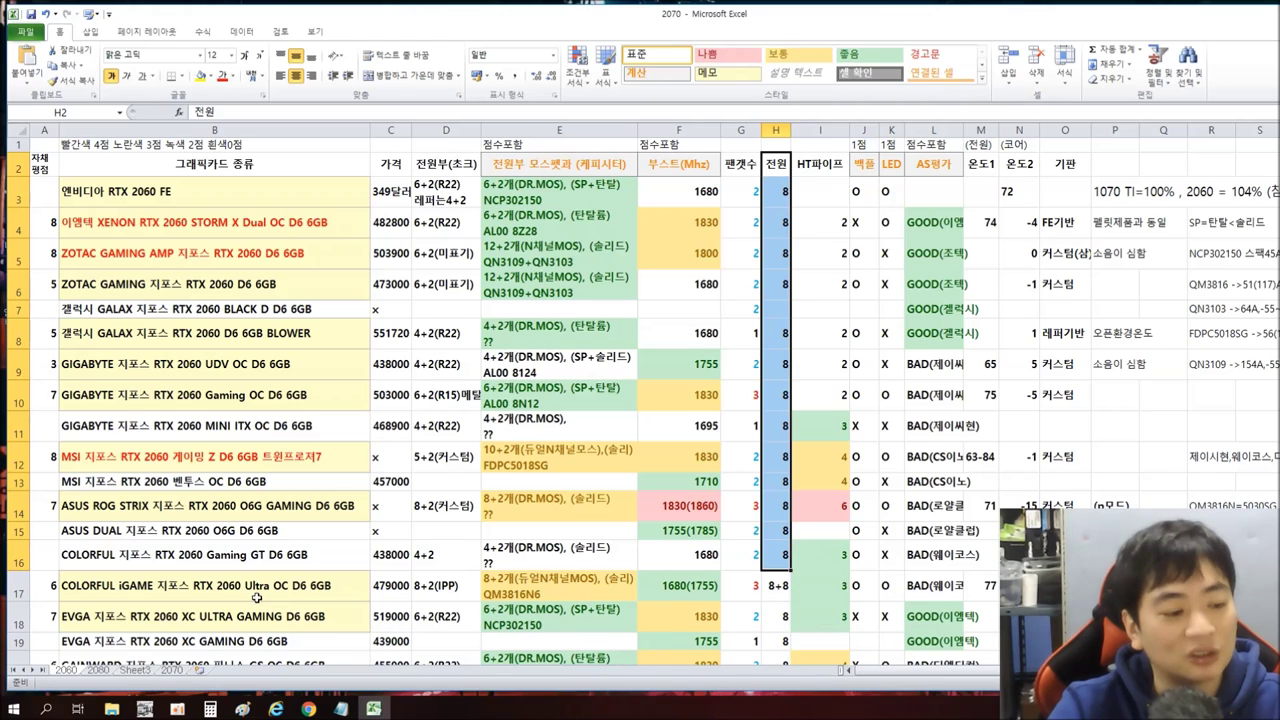
{"action": "left_click", "coordinate": [777, 588]}
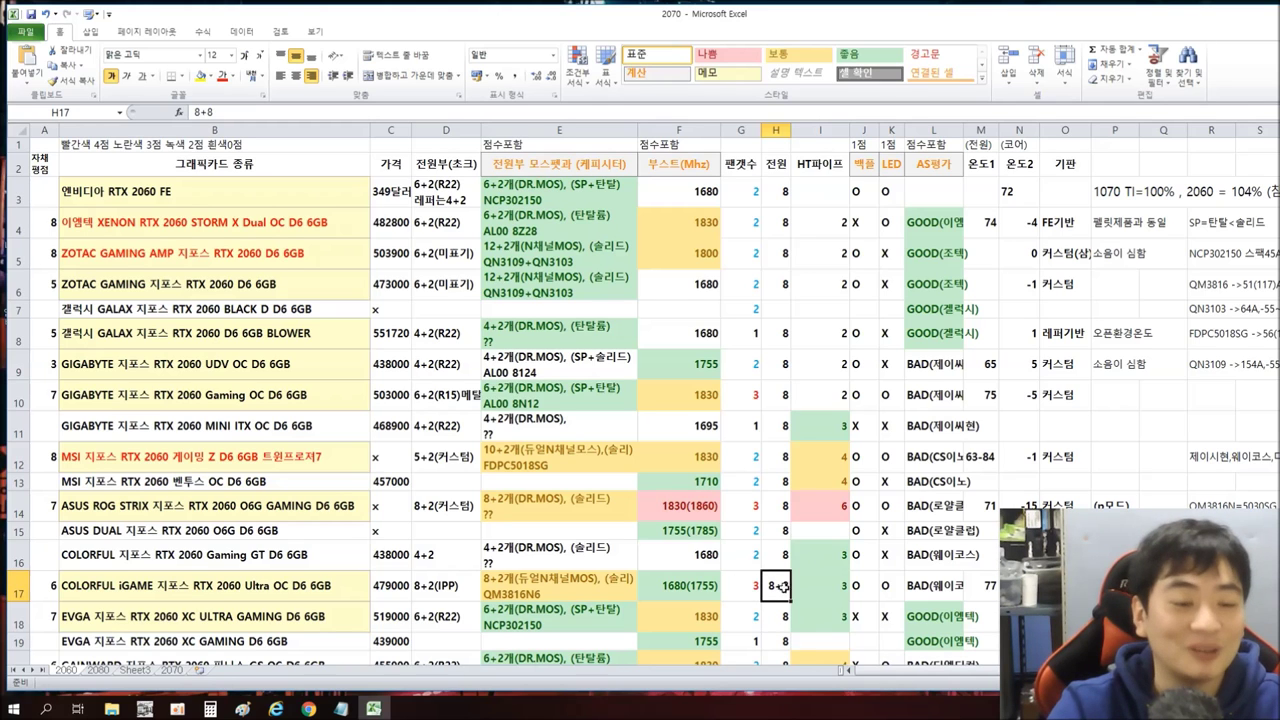
{"action": "scroll", "coordinate": [837, 216], "scroll_direction": "down", "scroll_amount": 1}
{"action": "scroll", "coordinate": [837, 216], "scroll_direction": "up", "scroll_amount": 1}
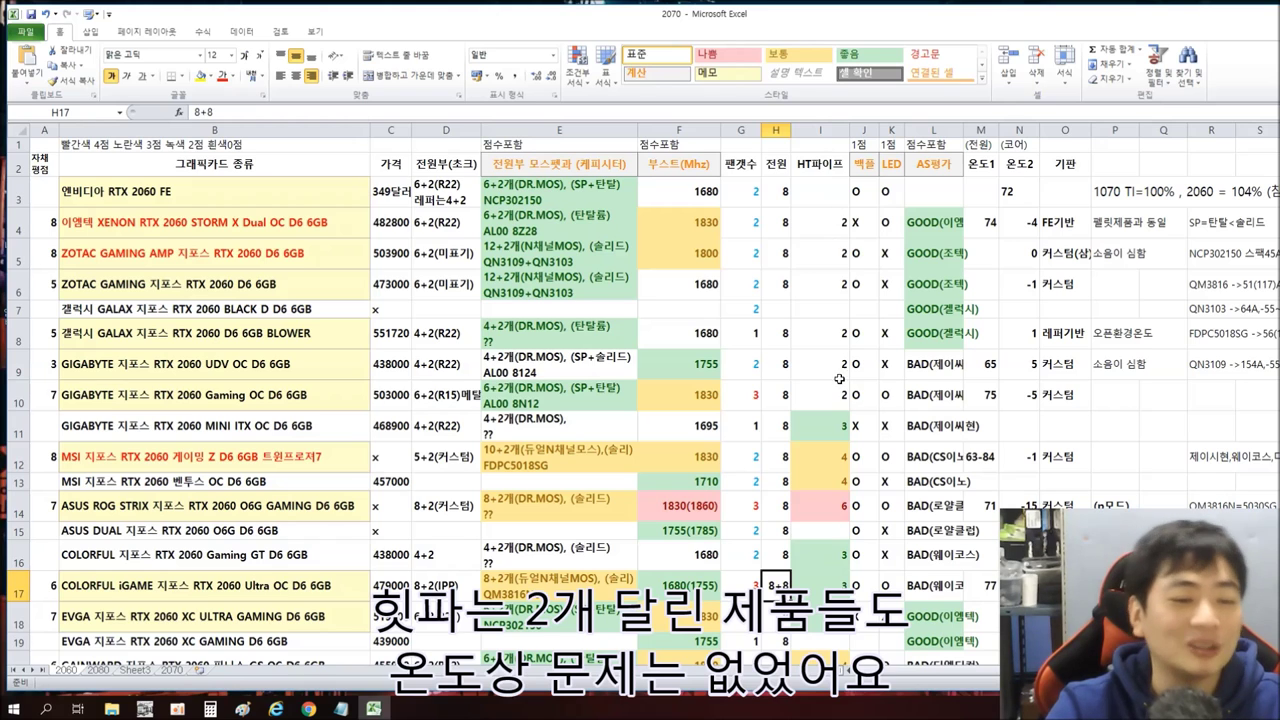
{"action": "scroll", "coordinate": [840, 310], "scroll_direction": "down", "scroll_amount": 1}
{"action": "scroll", "coordinate": [849, 328], "scroll_direction": "up", "scroll_amount": 1}
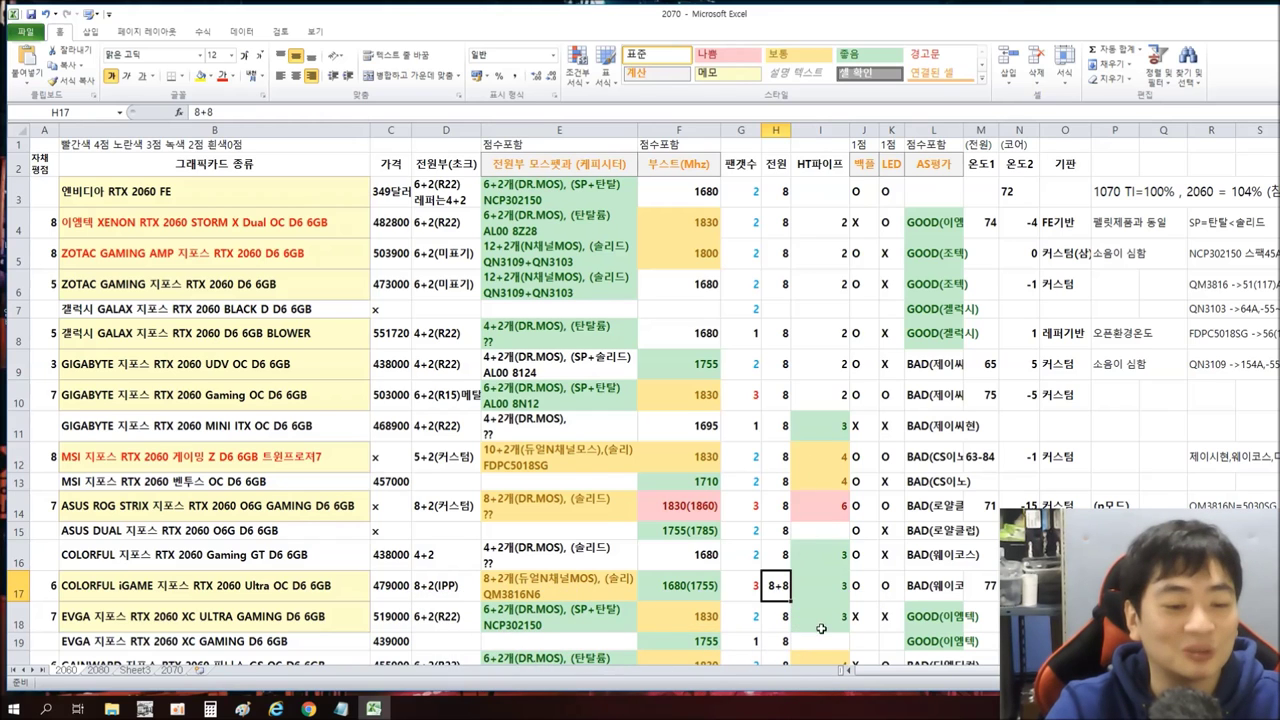
{"action": "scroll", "coordinate": [822, 629], "scroll_direction": "down", "scroll_amount": 1}
{"action": "scroll", "coordinate": [837, 620], "scroll_direction": "up", "scroll_amount": 1}
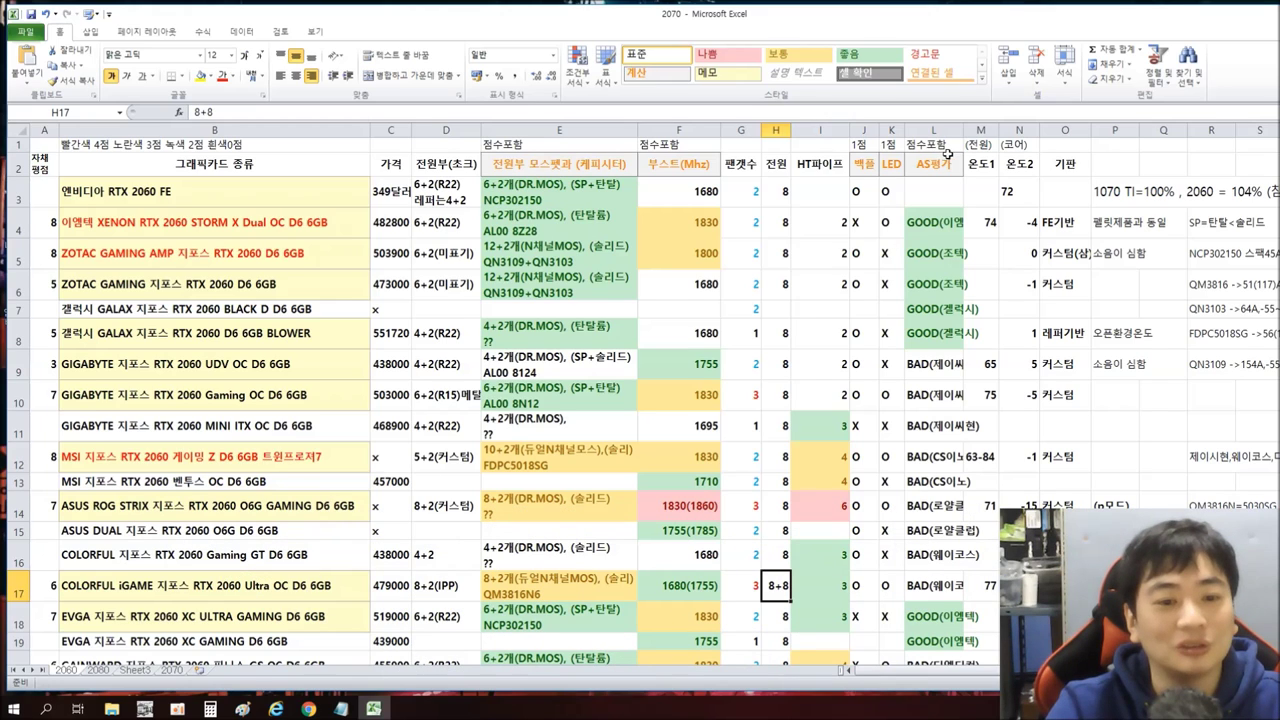
- Highlight the AS평가 ratings down to row 19, review the remaining rows, and single out the MSI 게이밍 Z rating
{"action": "left_click_drag", "start_coordinate": [946, 174], "coordinate": [935, 645]}
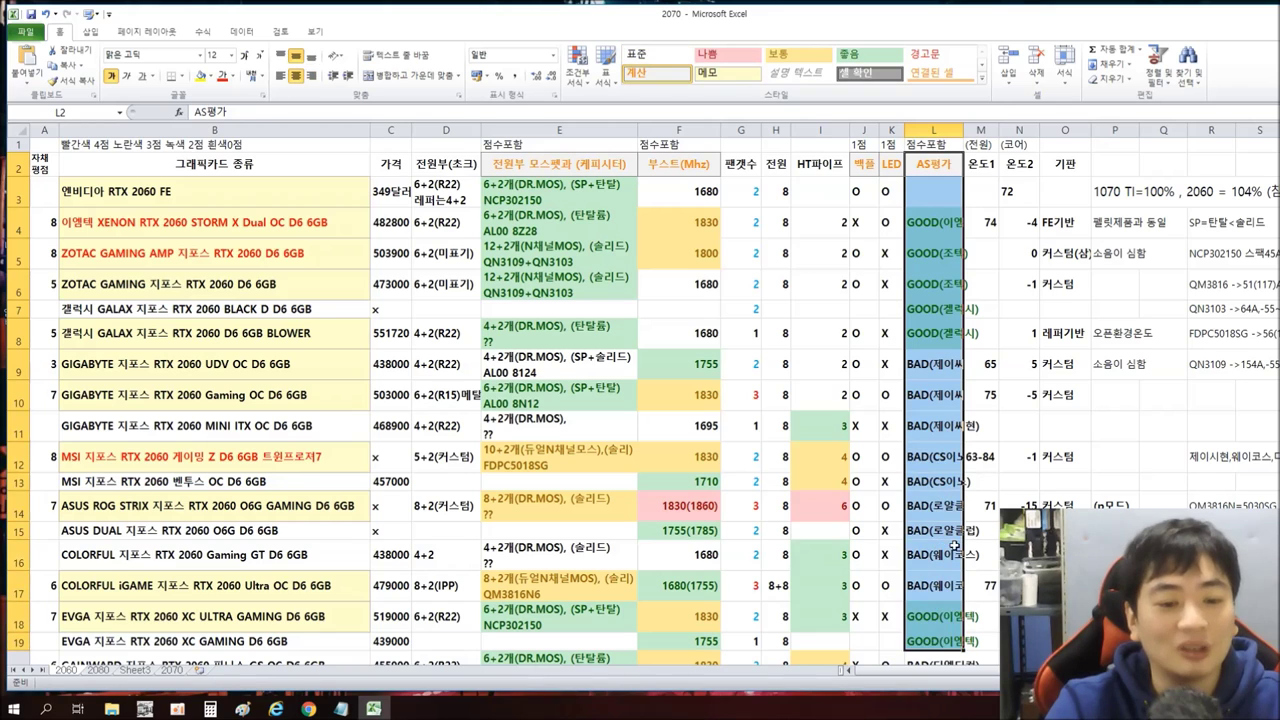
{"action": "scroll", "coordinate": [1015, 377], "scroll_direction": "down", "scroll_amount": 2}
{"action": "scroll", "coordinate": [1015, 377], "scroll_direction": "up", "scroll_amount": 1}
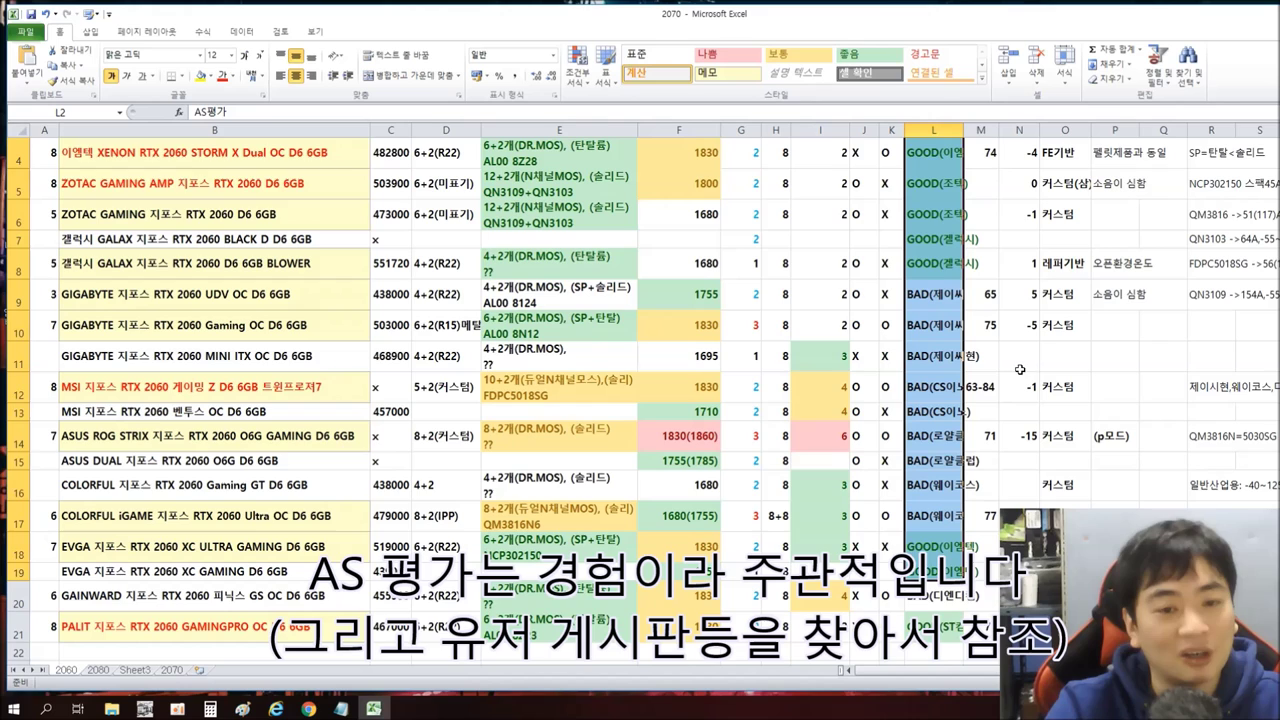
{"action": "left_click", "coordinate": [981, 320]}
{"action": "left_click", "coordinate": [944, 386]}
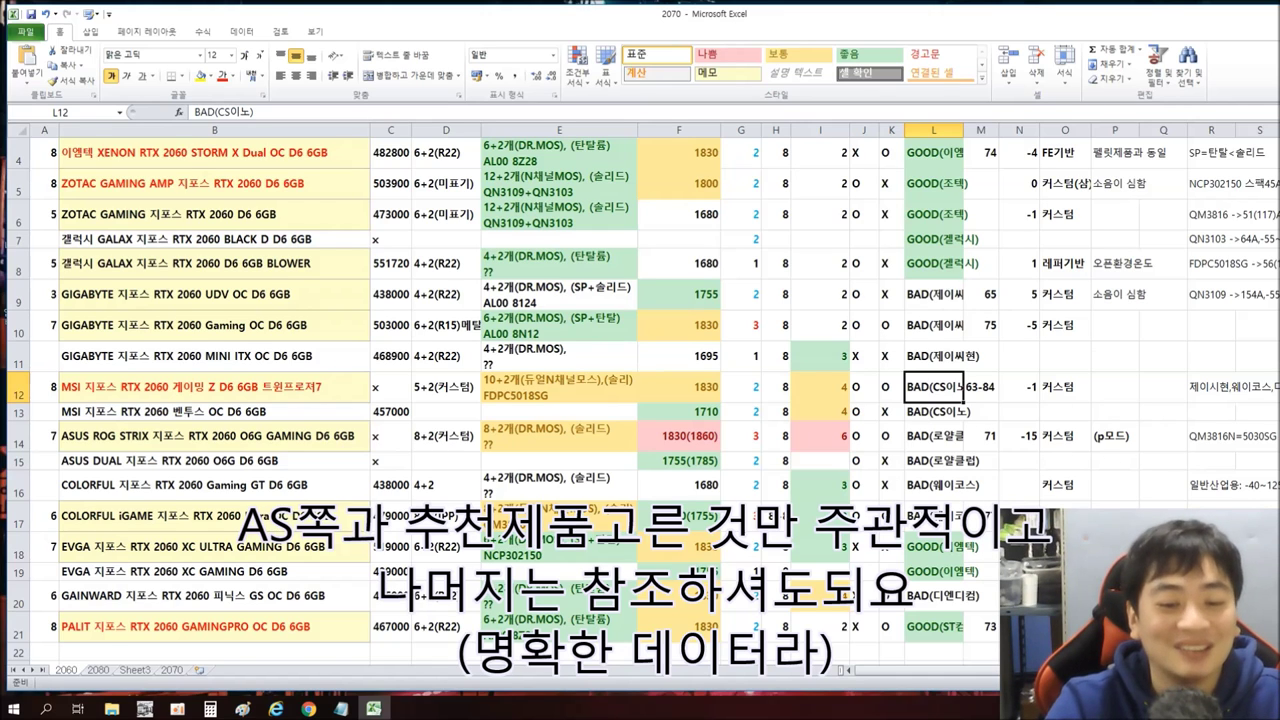
- Examine the 온도1 and 온도2 columns, including the 온도2 entries of the RTX 2060 FE and the XENON STORM X Dual
{"action": "scroll", "coordinate": [1074, 390], "scroll_direction": "up", "scroll_amount": 1}
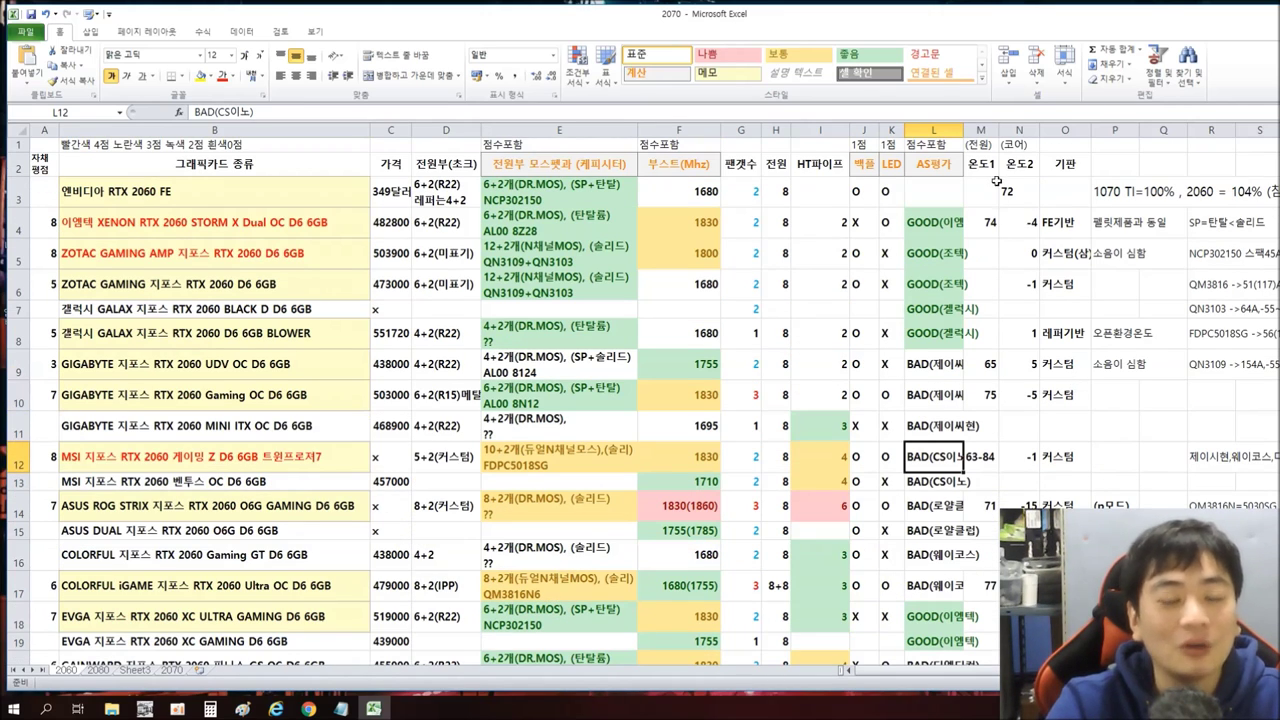
{"action": "left_click_drag", "start_coordinate": [984, 160], "coordinate": [984, 426]}
{"action": "left_click", "coordinate": [1024, 164]}
{"action": "left_click_drag", "start_coordinate": [1027, 165], "coordinate": [1024, 465]}
{"action": "scroll", "coordinate": [1000, 182], "scroll_direction": "down", "scroll_amount": 1}
{"action": "scroll", "coordinate": [1000, 185], "scroll_direction": "up", "scroll_amount": 1}
{"action": "scroll", "coordinate": [1001, 190], "scroll_direction": "down", "scroll_amount": 2}
{"action": "scroll", "coordinate": [1003, 195], "scroll_direction": "up", "scroll_amount": 2}
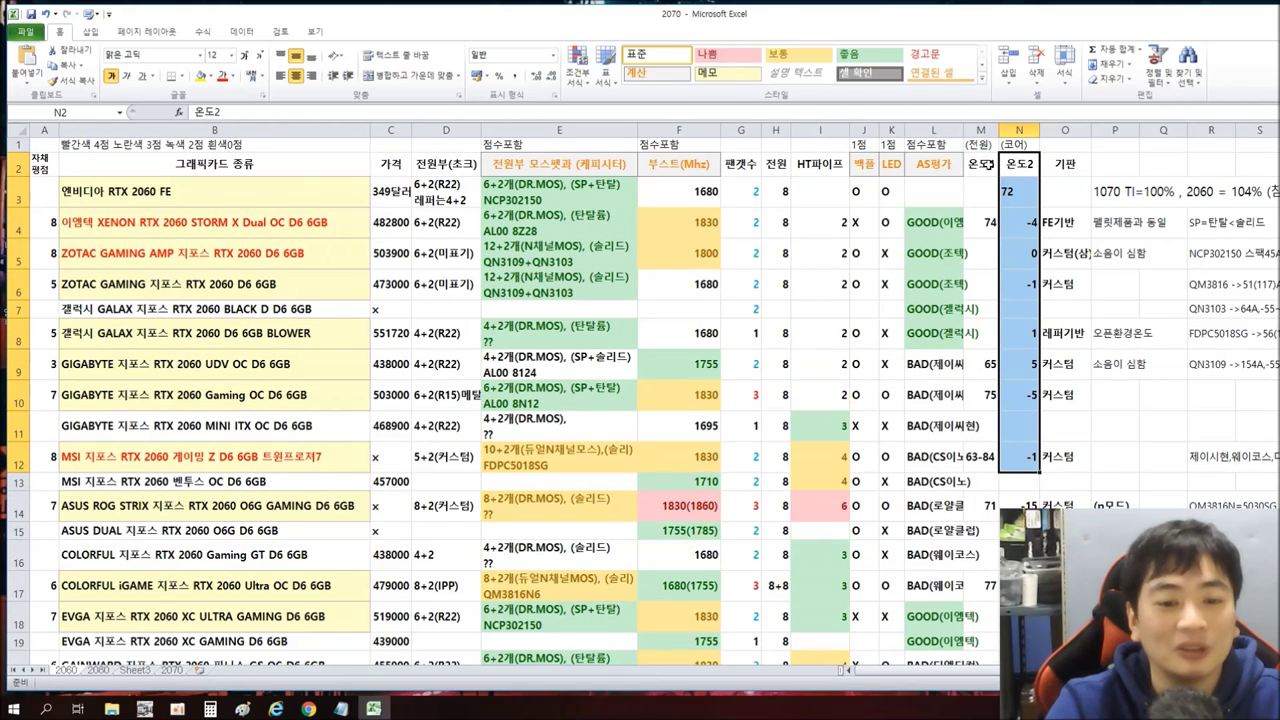
{"action": "left_click", "coordinate": [1044, 199]}
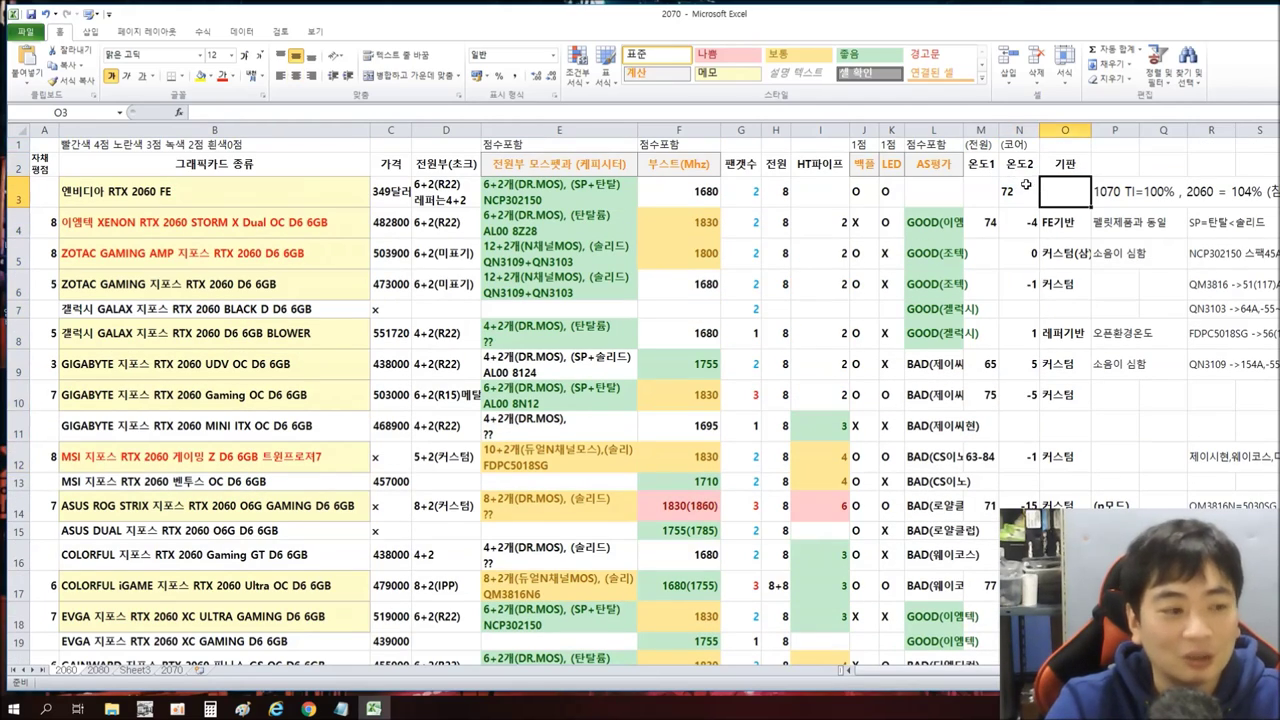
{"action": "left_click", "coordinate": [1012, 188]}
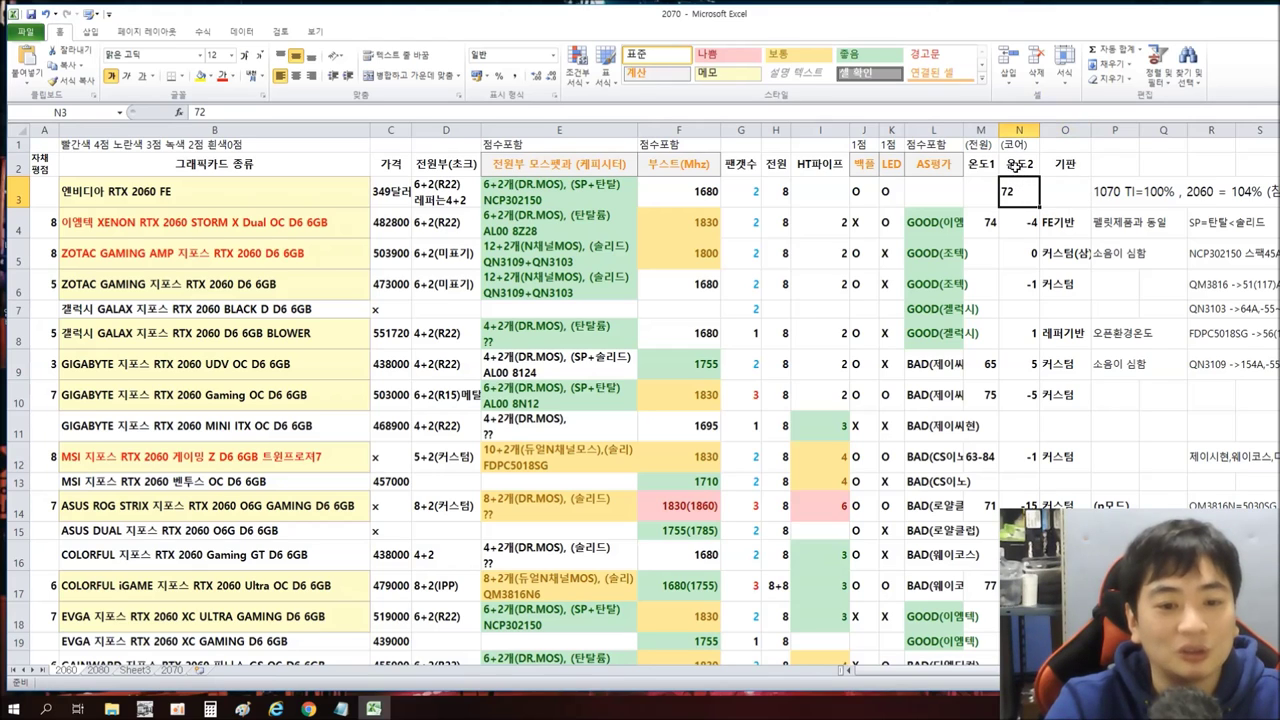
{"action": "left_click", "coordinate": [1028, 226]}
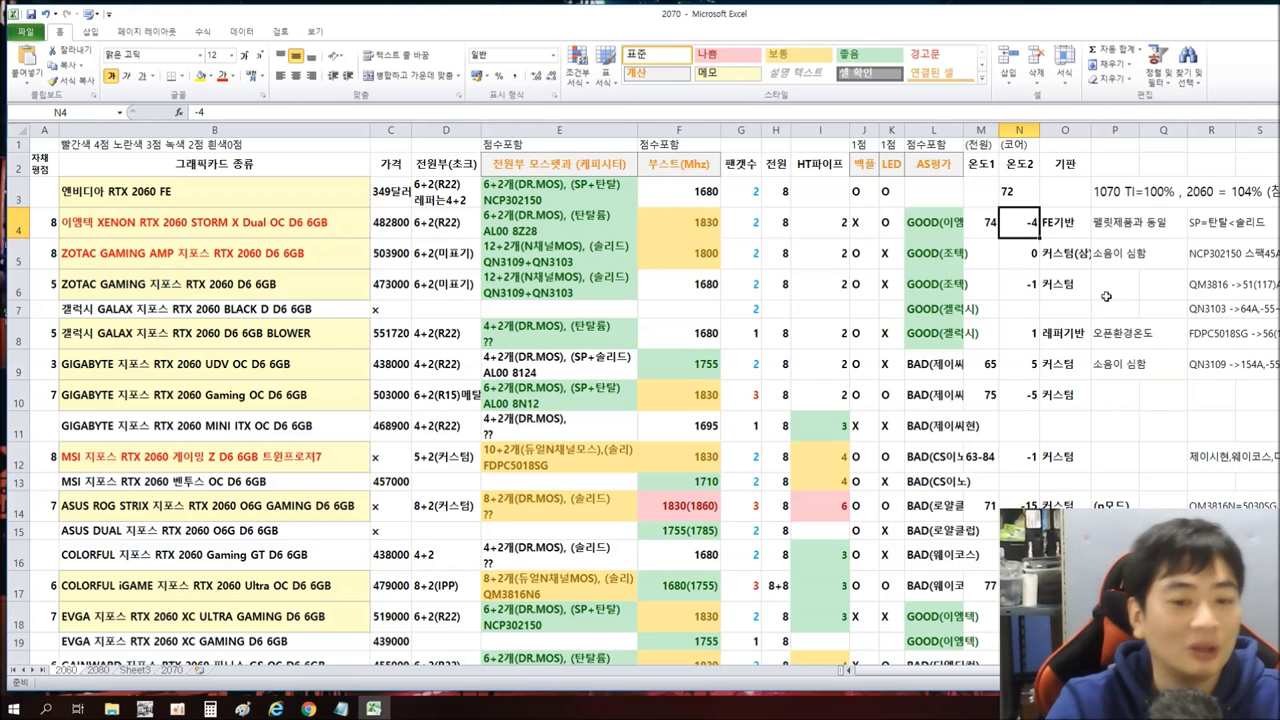
- Highlight the 기판 column with its neighbouring remarks and look through the board types of all cards
{"action": "left_click_drag", "start_coordinate": [1065, 163], "coordinate": [1160, 555]}
{"action": "scroll", "coordinate": [500, 400], "scroll_direction": "down", "scroll_amount": 1}
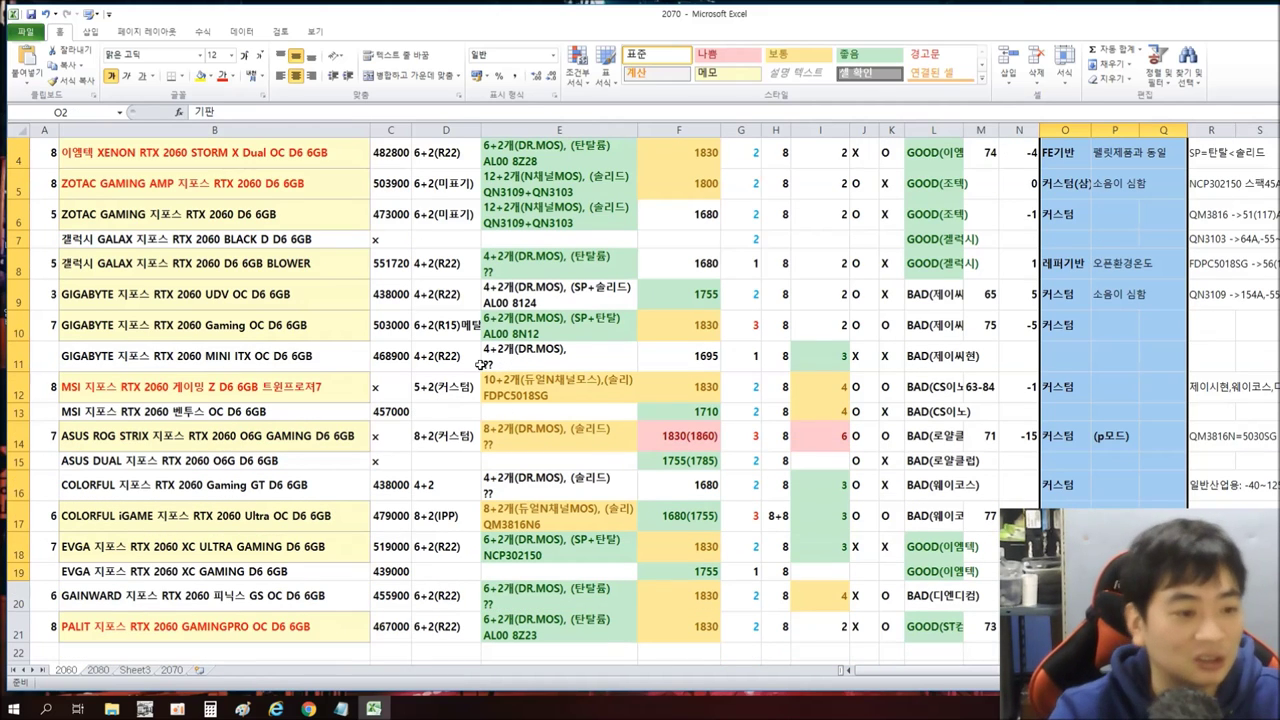
{"action": "scroll", "coordinate": [440, 369], "scroll_direction": "up", "scroll_amount": 1}
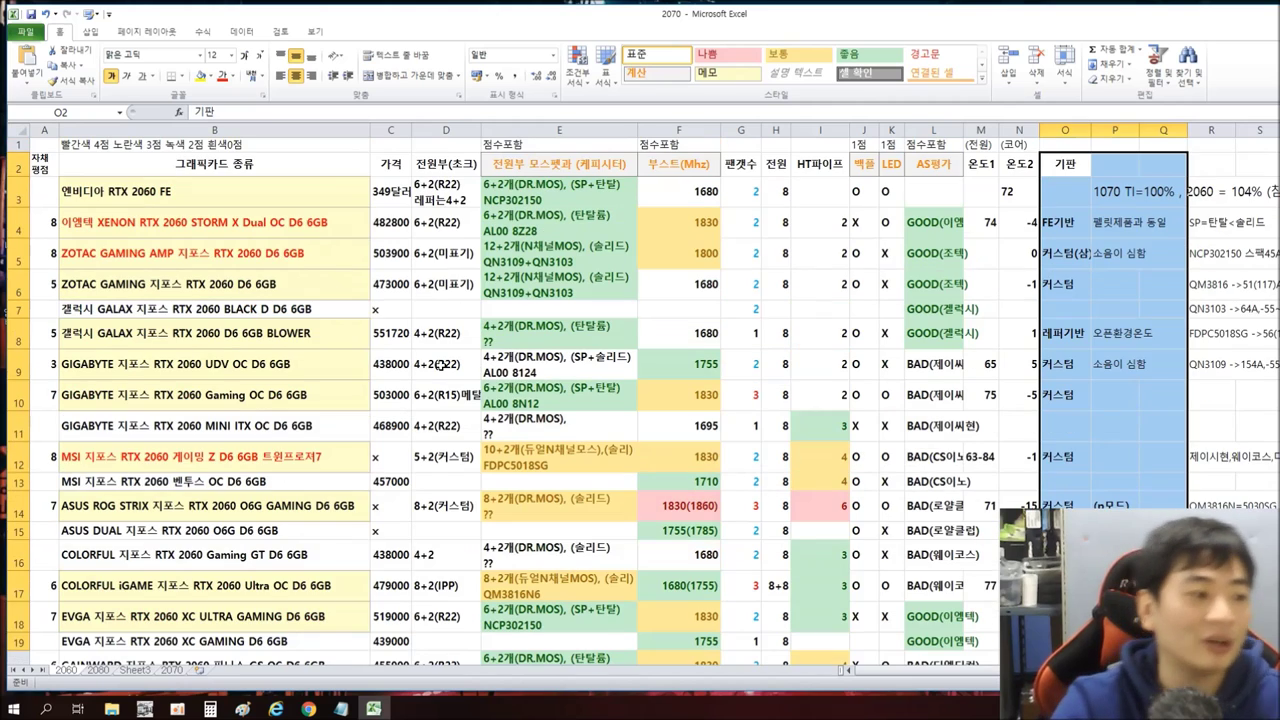
- Review the XENON STORM X Dual in row 4: MOSFETs, boost clock, core temperature, the whole row through 기판, and its score
{"action": "left_click", "coordinate": [173, 224]}
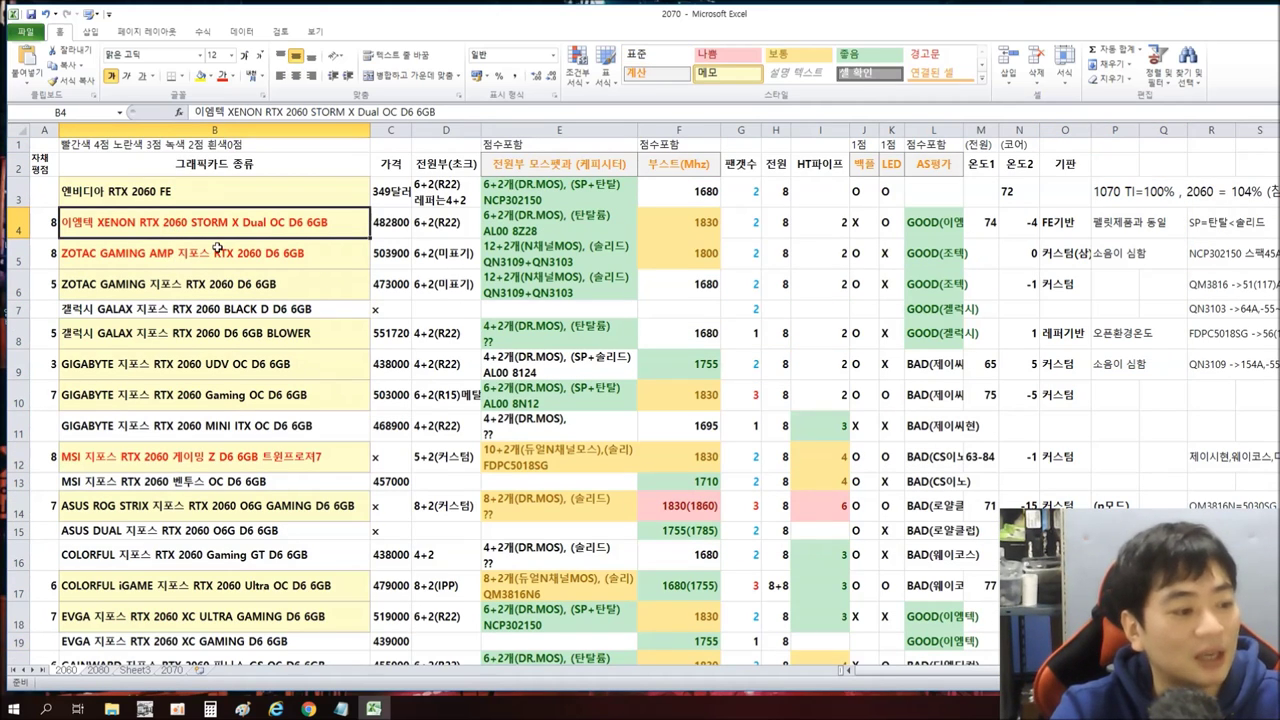
{"action": "scroll", "coordinate": [217, 248], "scroll_direction": "down", "scroll_amount": 1}
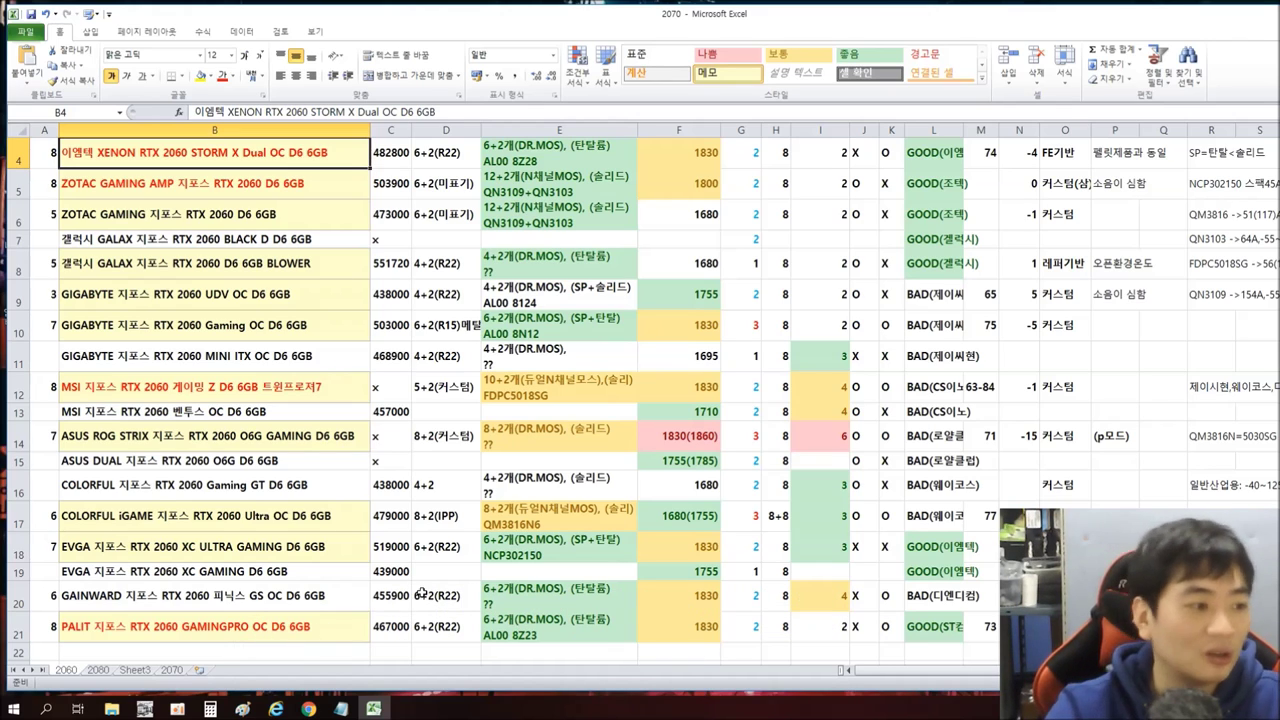
{"action": "scroll", "coordinate": [421, 592], "scroll_direction": "up", "scroll_amount": 1}
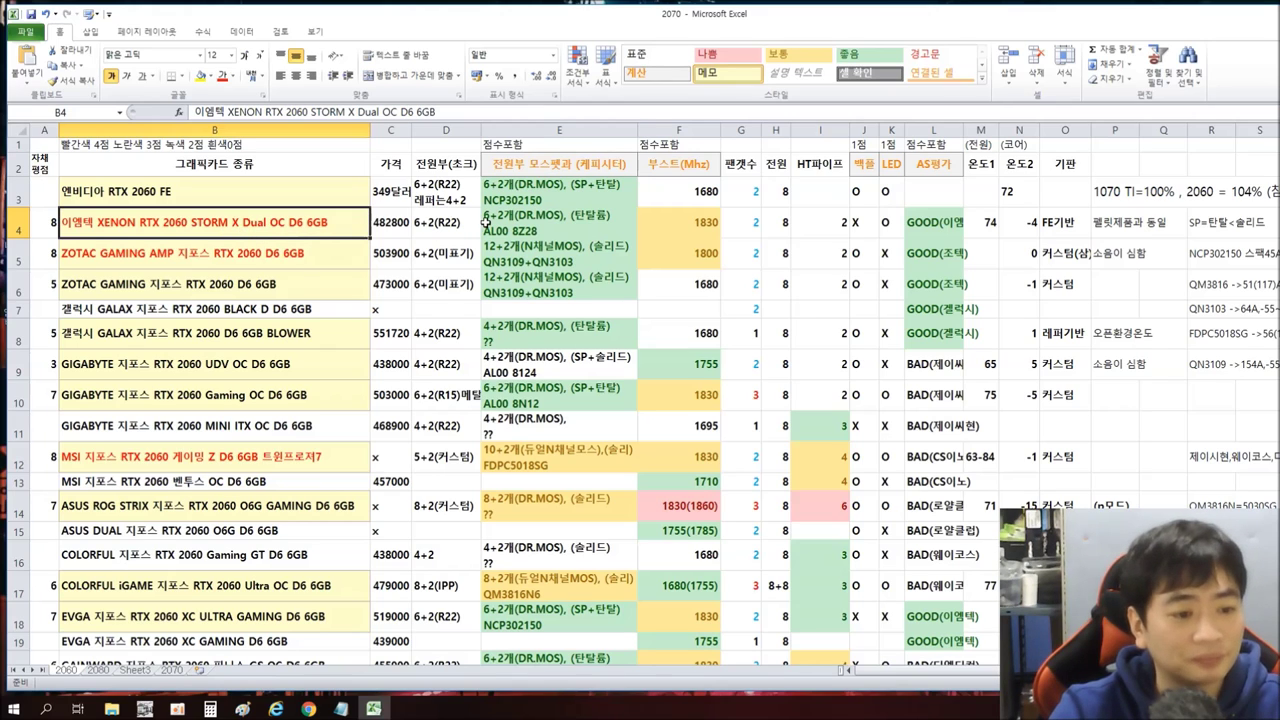
{"action": "left_click", "coordinate": [528, 226]}
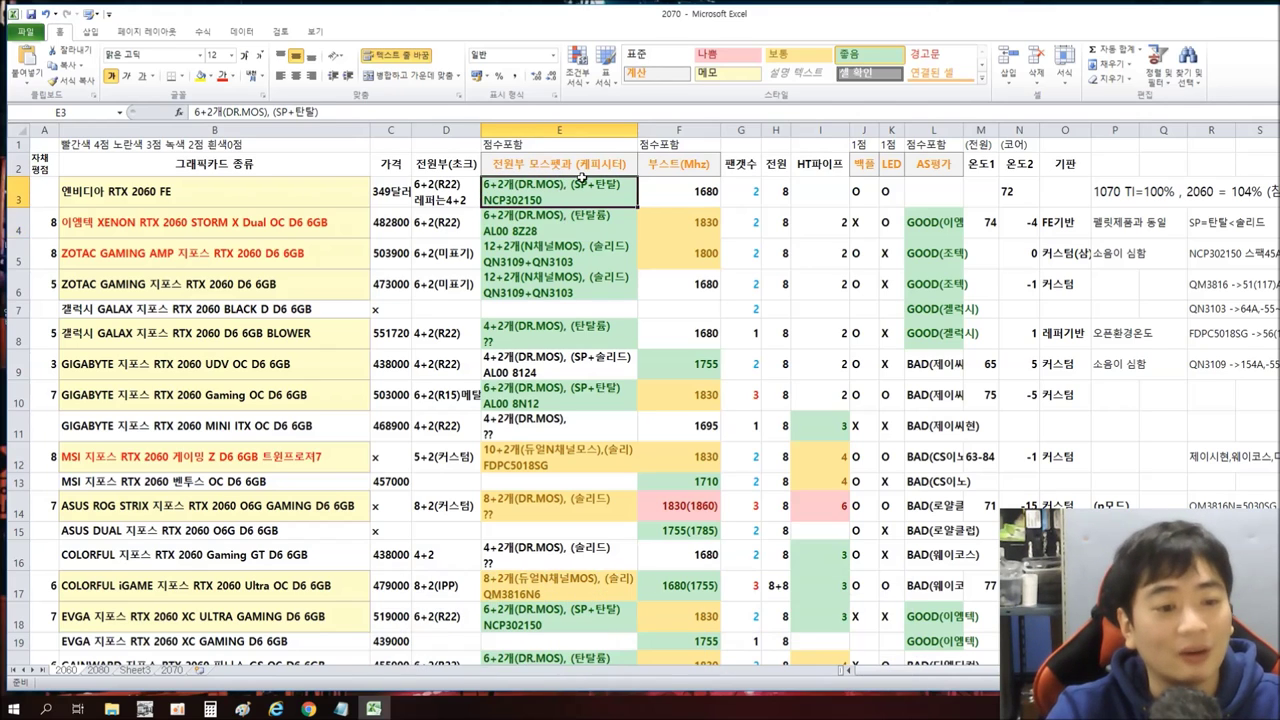
{"action": "left_click", "coordinate": [708, 222]}
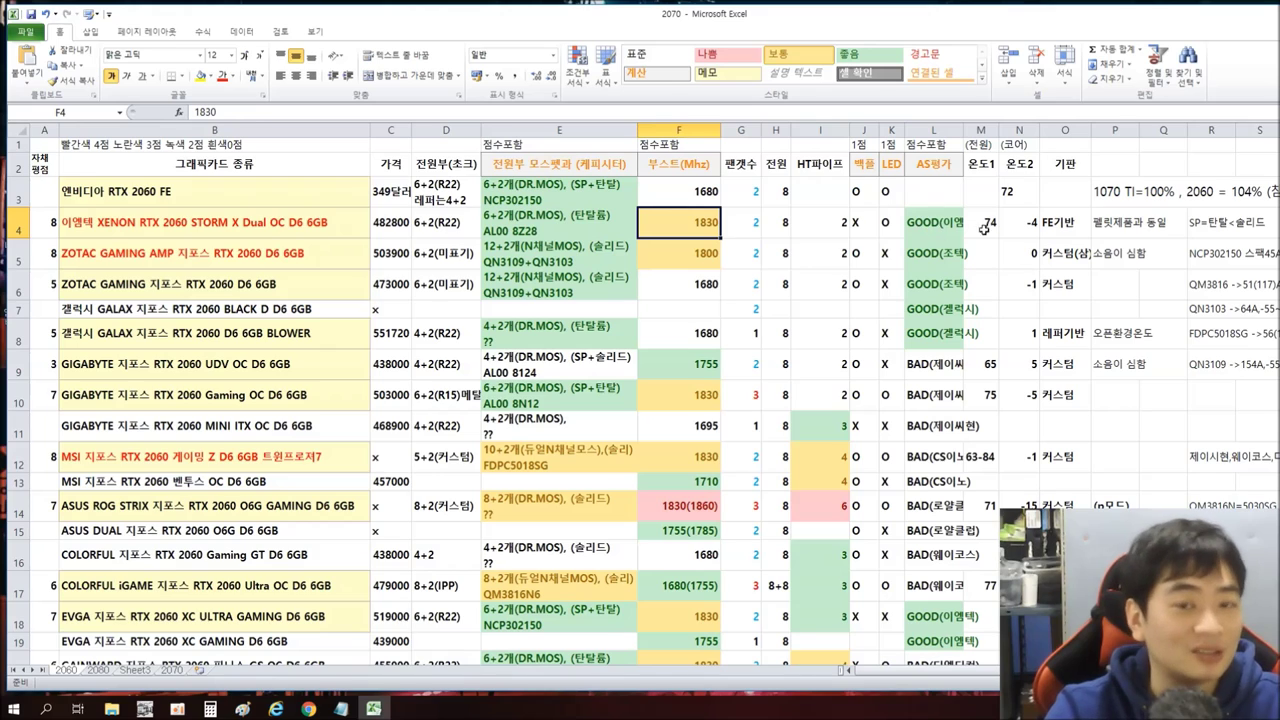
{"action": "left_click", "coordinate": [1019, 230]}
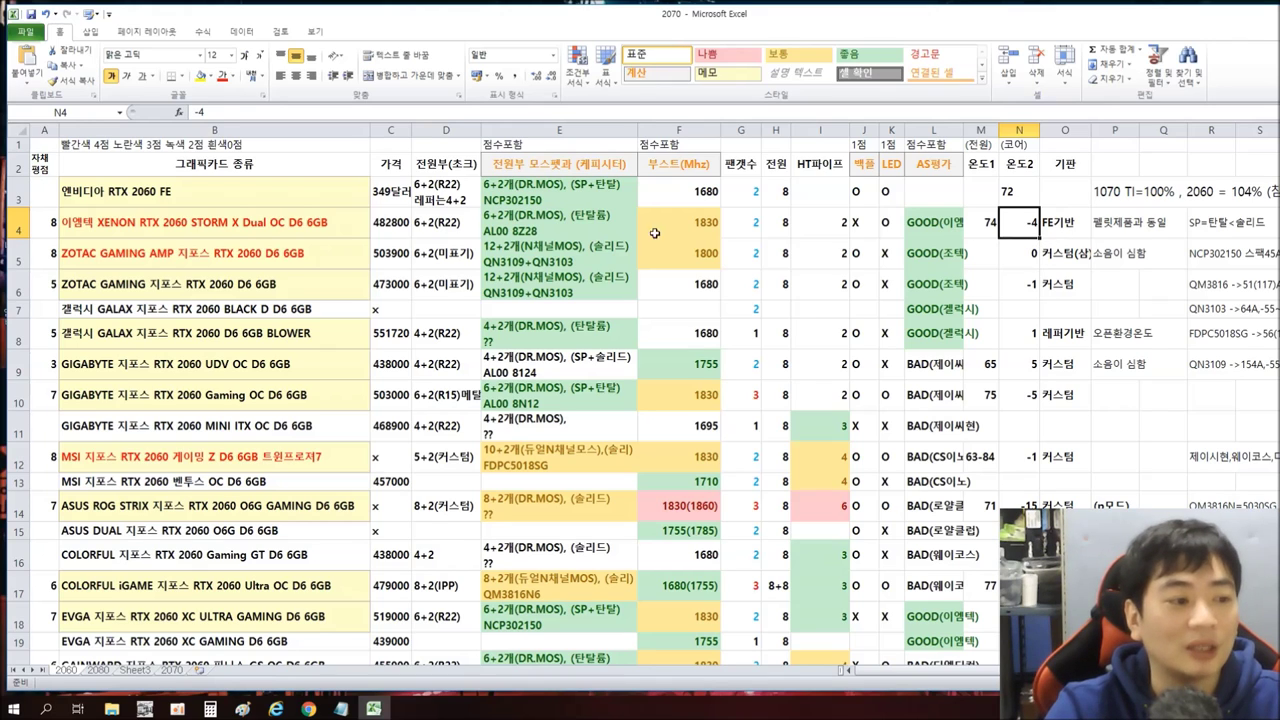
{"action": "left_click", "coordinate": [130, 224]}
{"action": "left_click_drag", "start_coordinate": [130, 224], "coordinate": [1075, 224]}
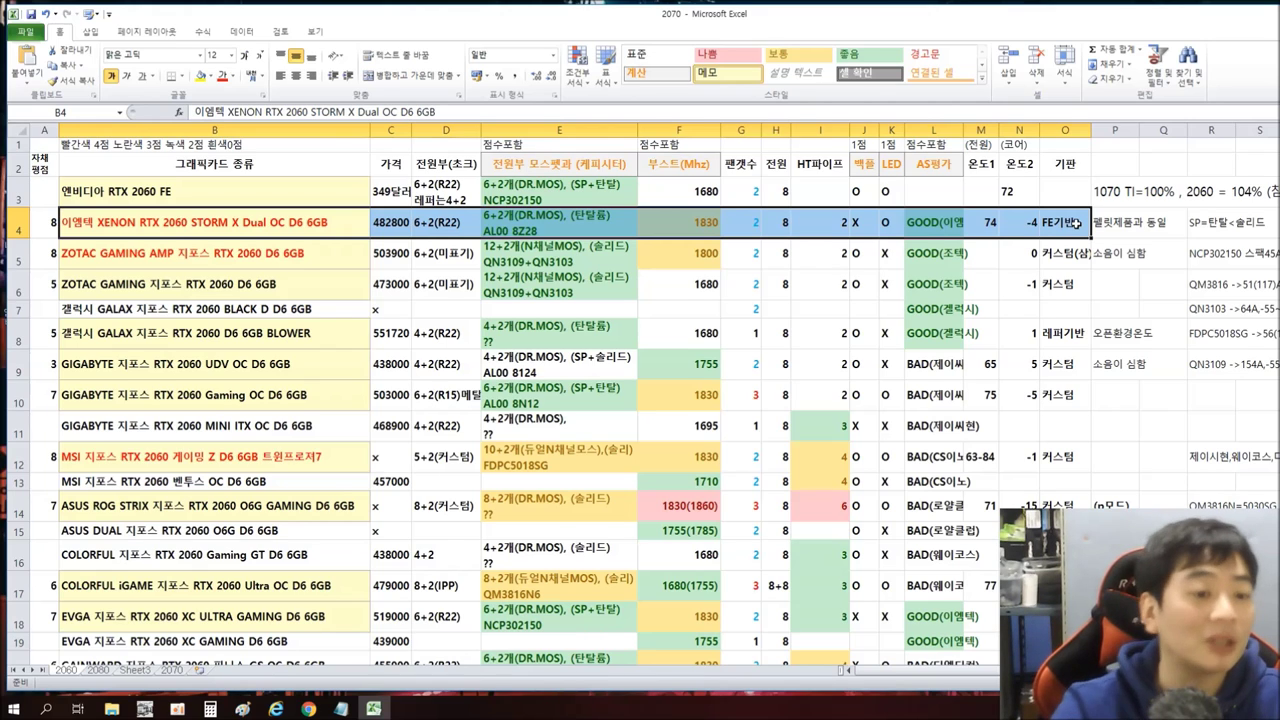
{"action": "left_click", "coordinate": [47, 224]}
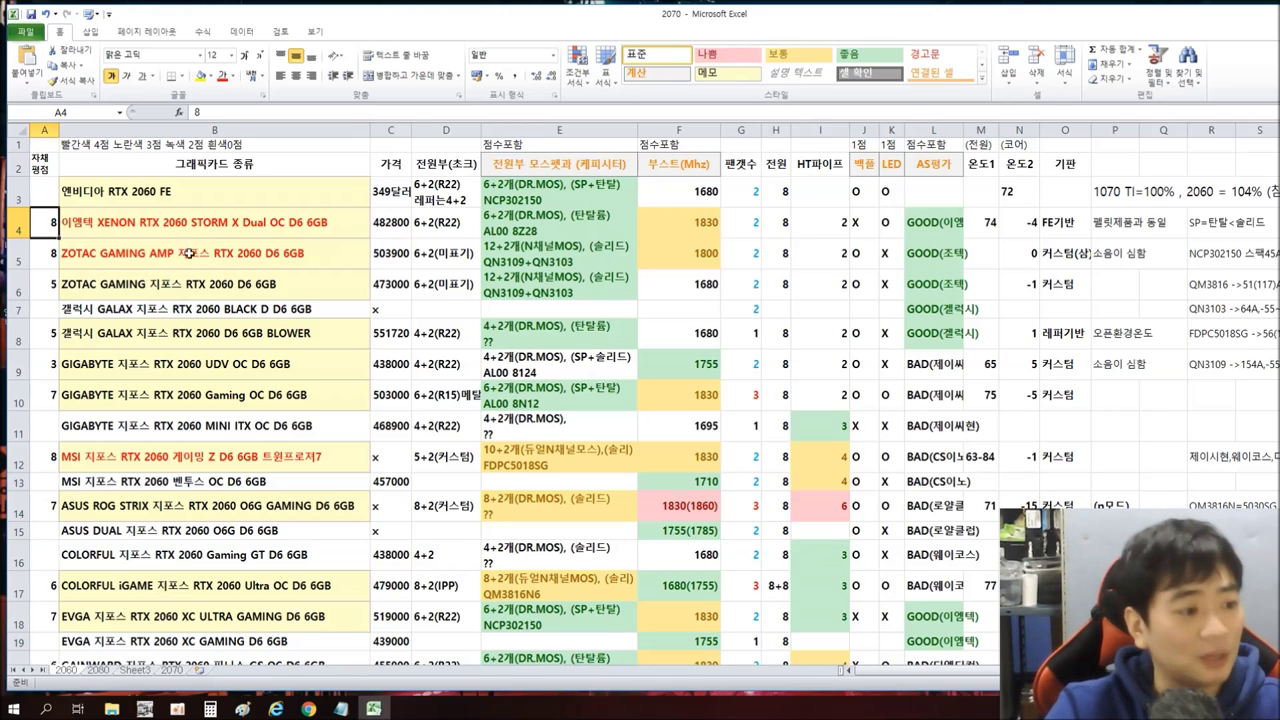
- Examine the ZOTAC GAMING AMP's MOSFET and capacitor entry in E5, highlighting QN3109+QN3103 in the cell text without altering it
{"action": "left_click", "coordinate": [547, 259]}
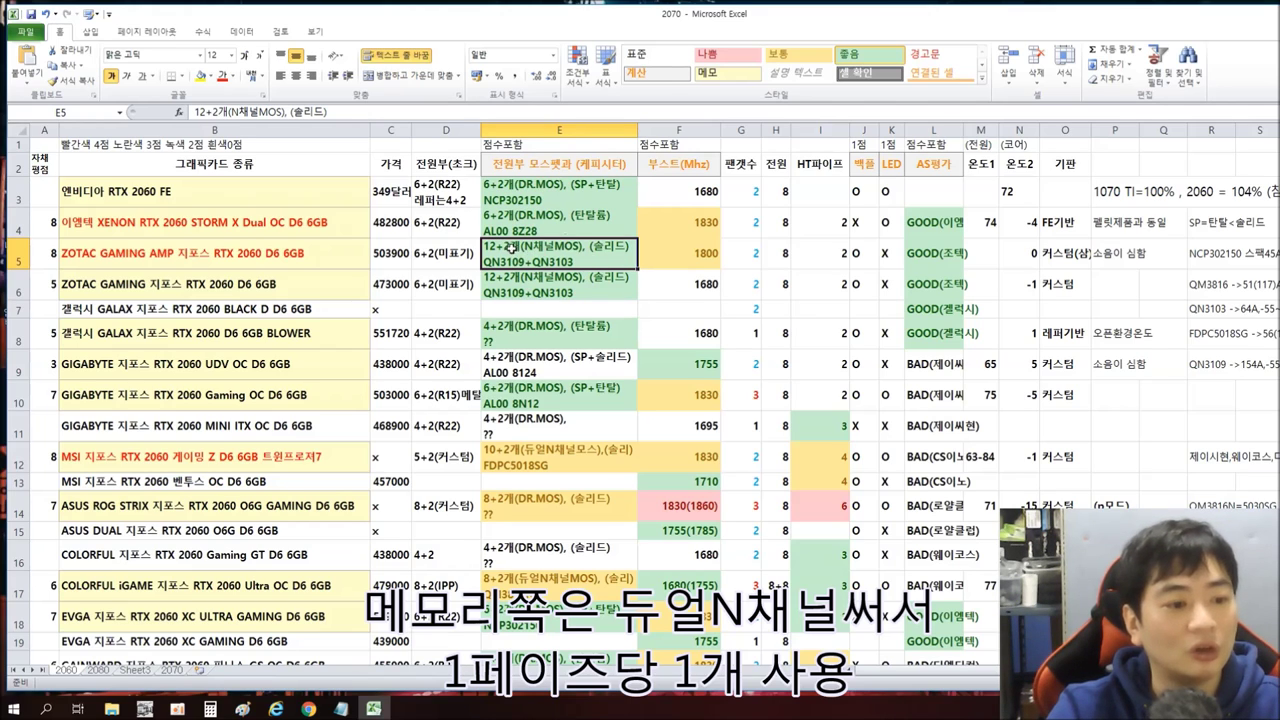
{"action": "double_click", "coordinate": [509, 246]}
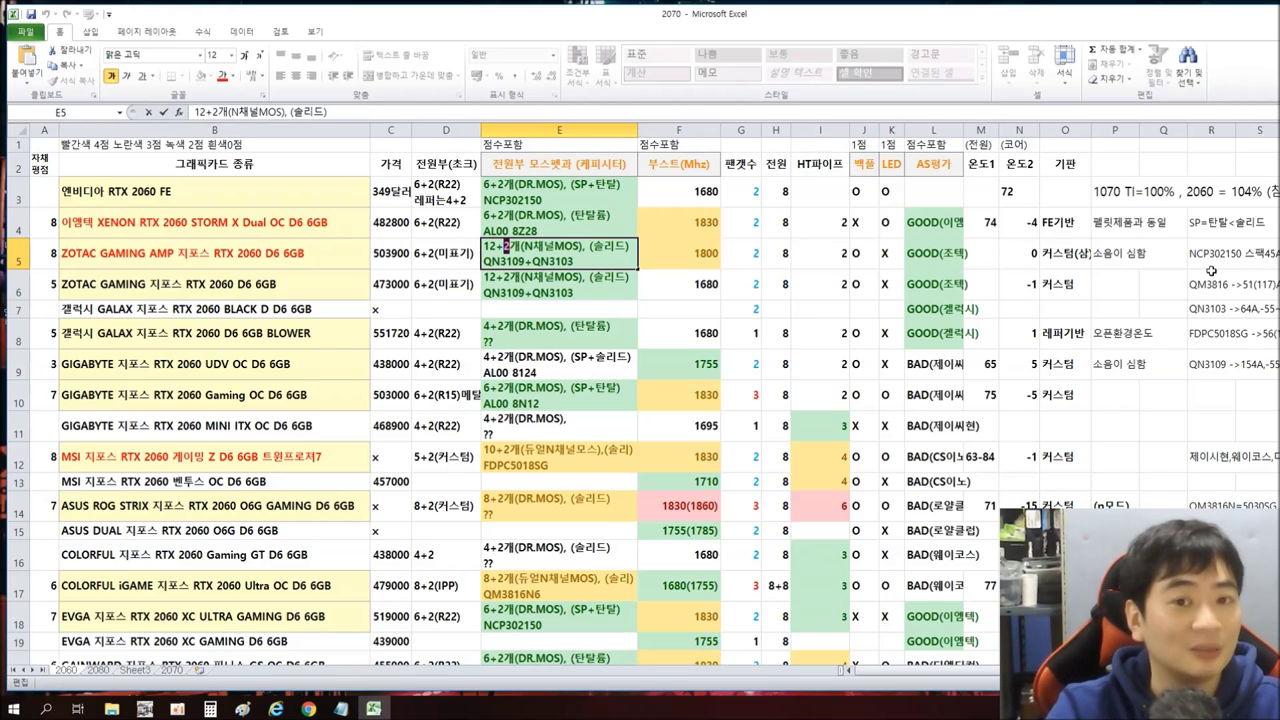
{"action": "left_click", "coordinate": [489, 260]}
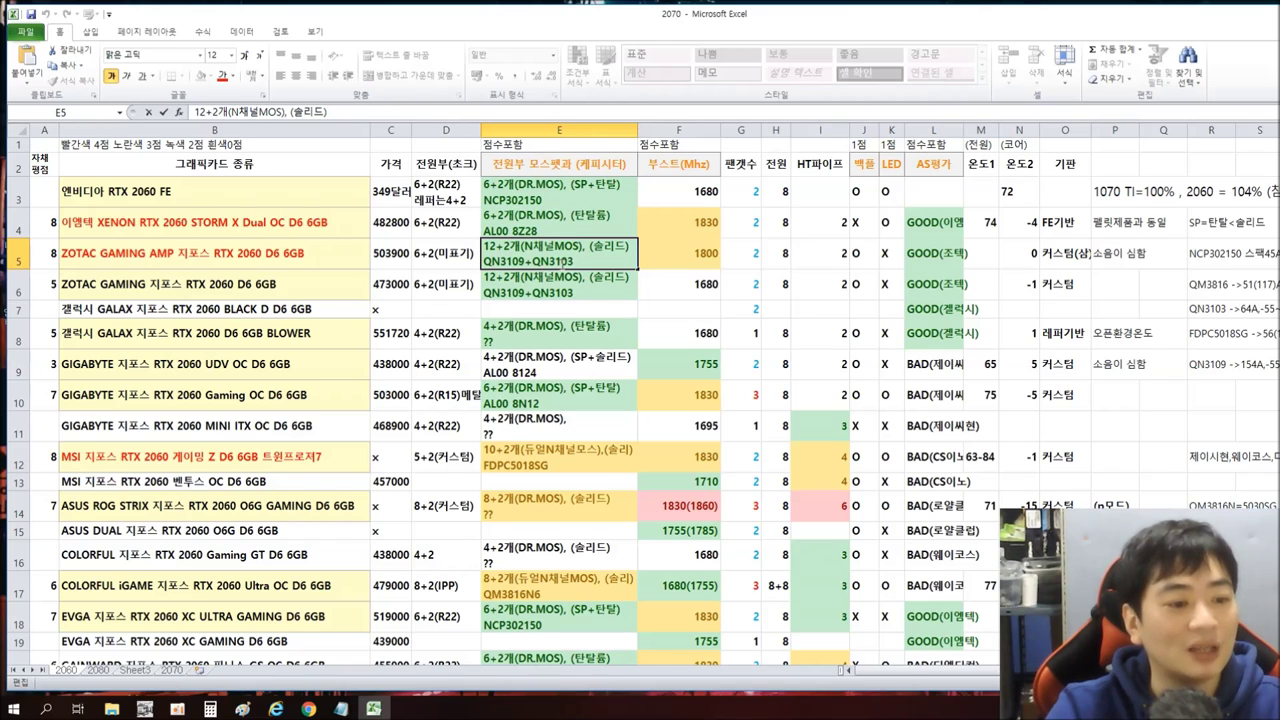
{"action": "left_click_drag", "start_coordinate": [587, 262], "coordinate": [478, 262]}
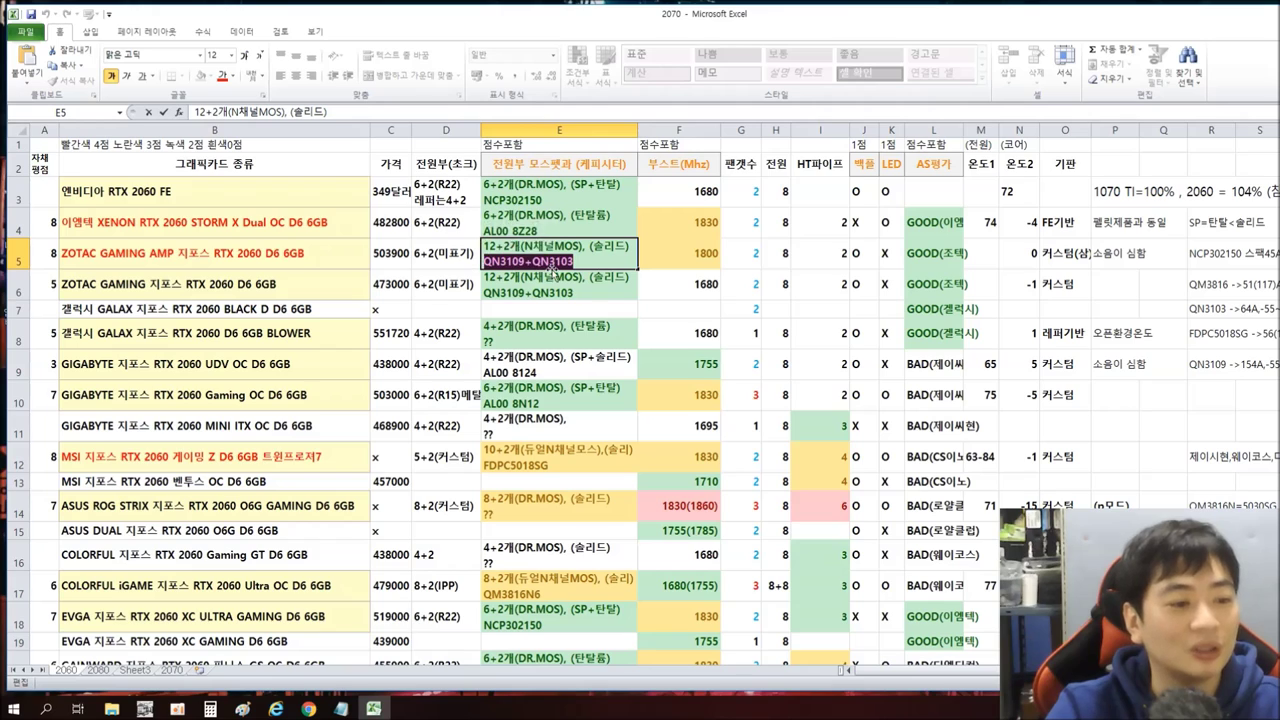
{"action": "left_click", "coordinate": [593, 256]}
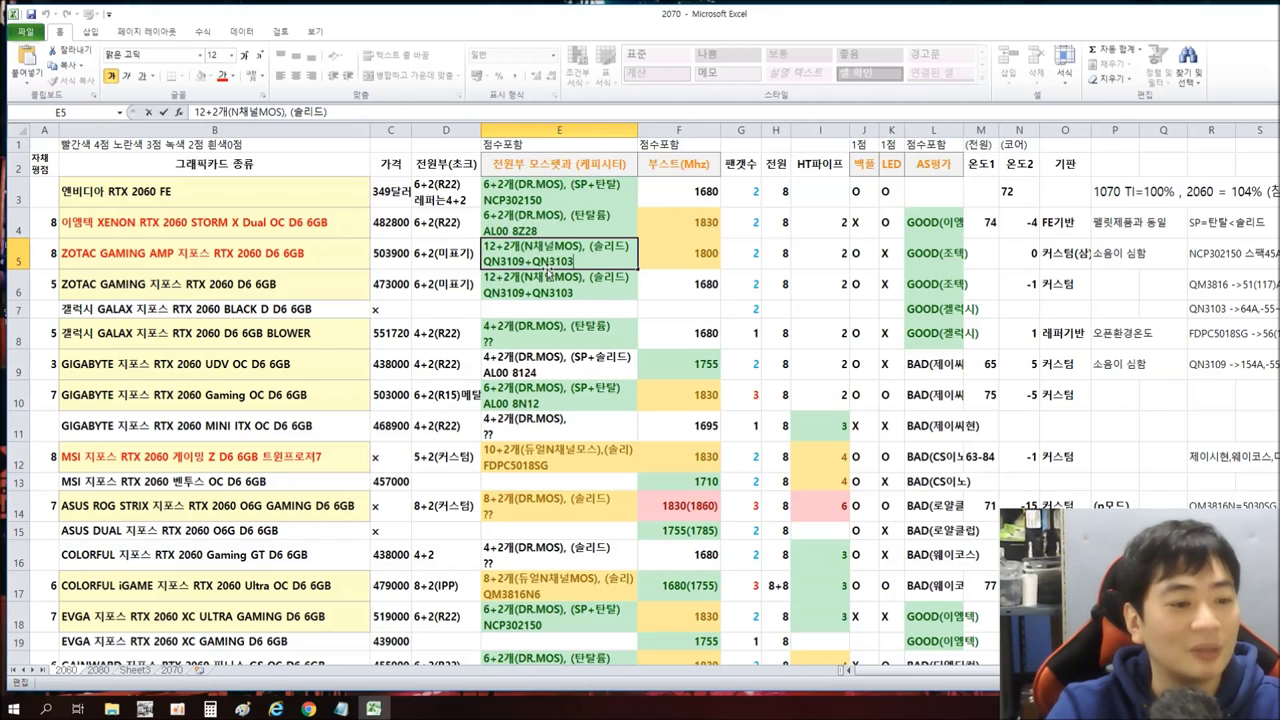
{"action": "left_click", "coordinate": [700, 256]}
{"action": "left_click", "coordinate": [611, 252]}
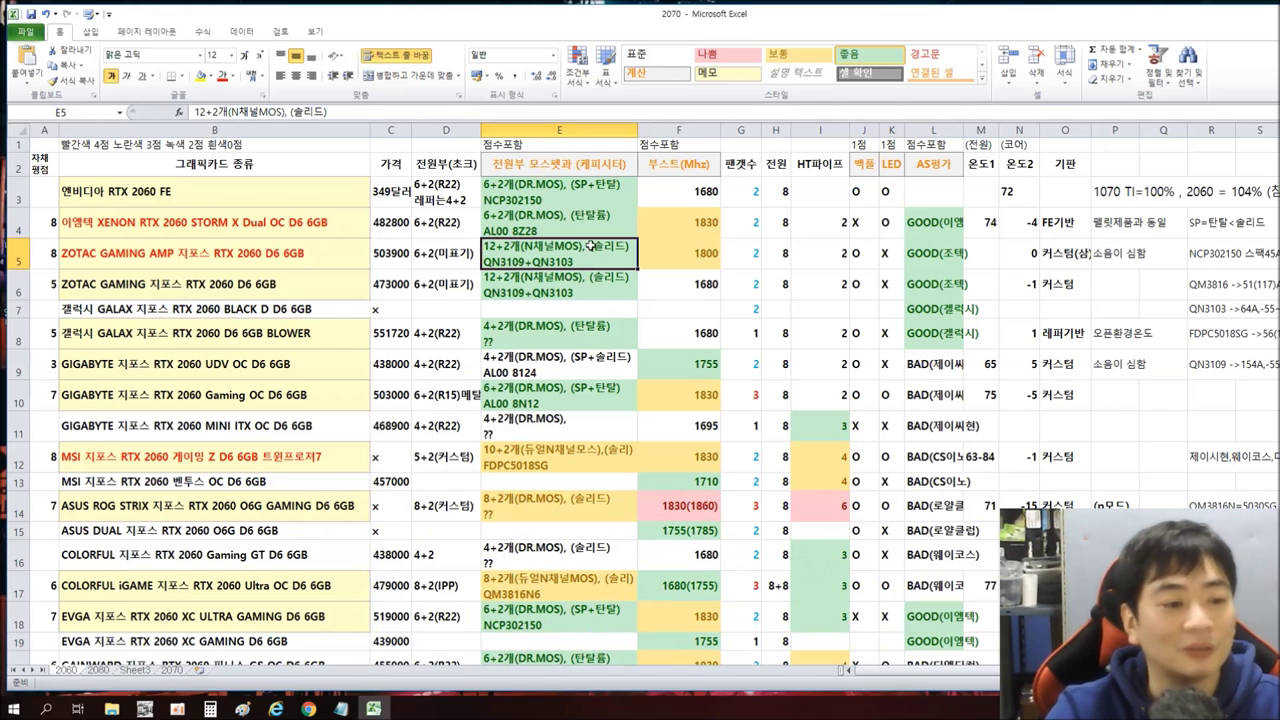
- Compare the ZOTAC GAMING AMP's MOSFET entry and boost clock in row 5 with those of the RTX 2060 FE
{"action": "left_click", "coordinate": [538, 197]}
{"action": "left_click", "coordinate": [536, 252]}
{"action": "left_click", "coordinate": [530, 190]}
{"action": "left_click", "coordinate": [548, 255]}
{"action": "left_click", "coordinate": [551, 186]}
{"action": "left_click", "coordinate": [559, 262]}
{"action": "left_click", "coordinate": [576, 200]}
{"action": "left_click", "coordinate": [606, 252]}
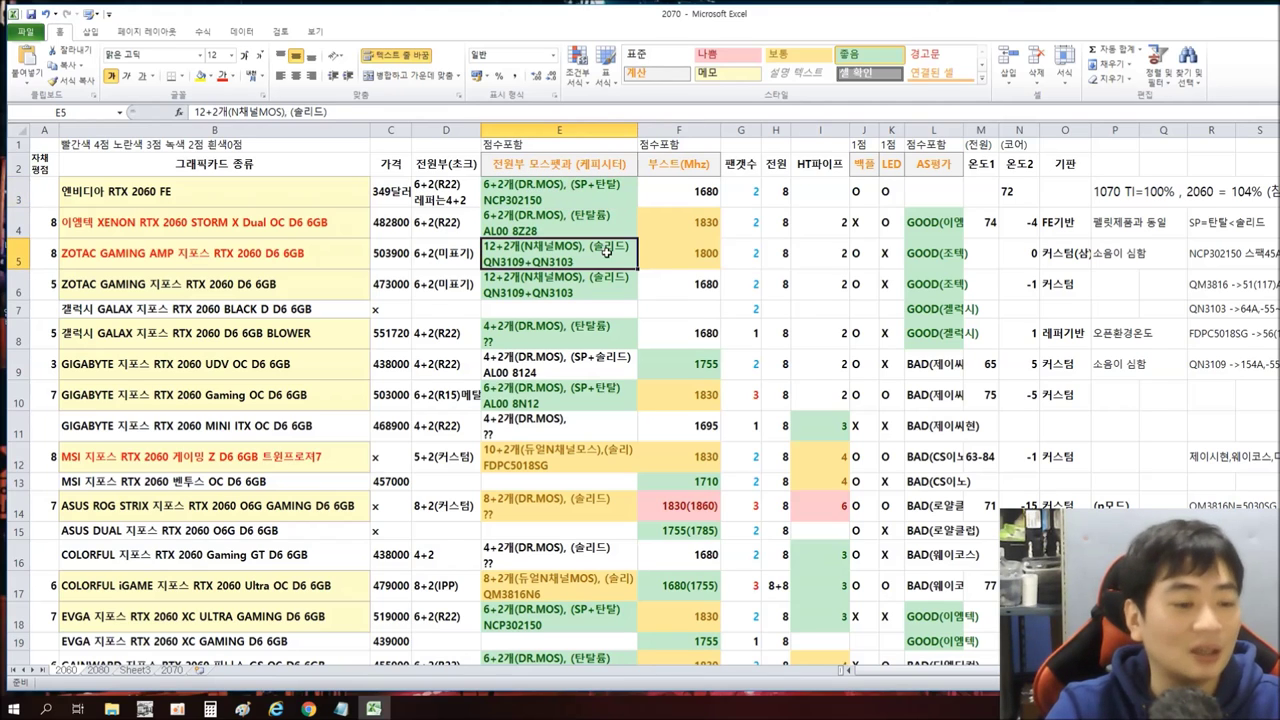
{"action": "left_click", "coordinate": [680, 265]}
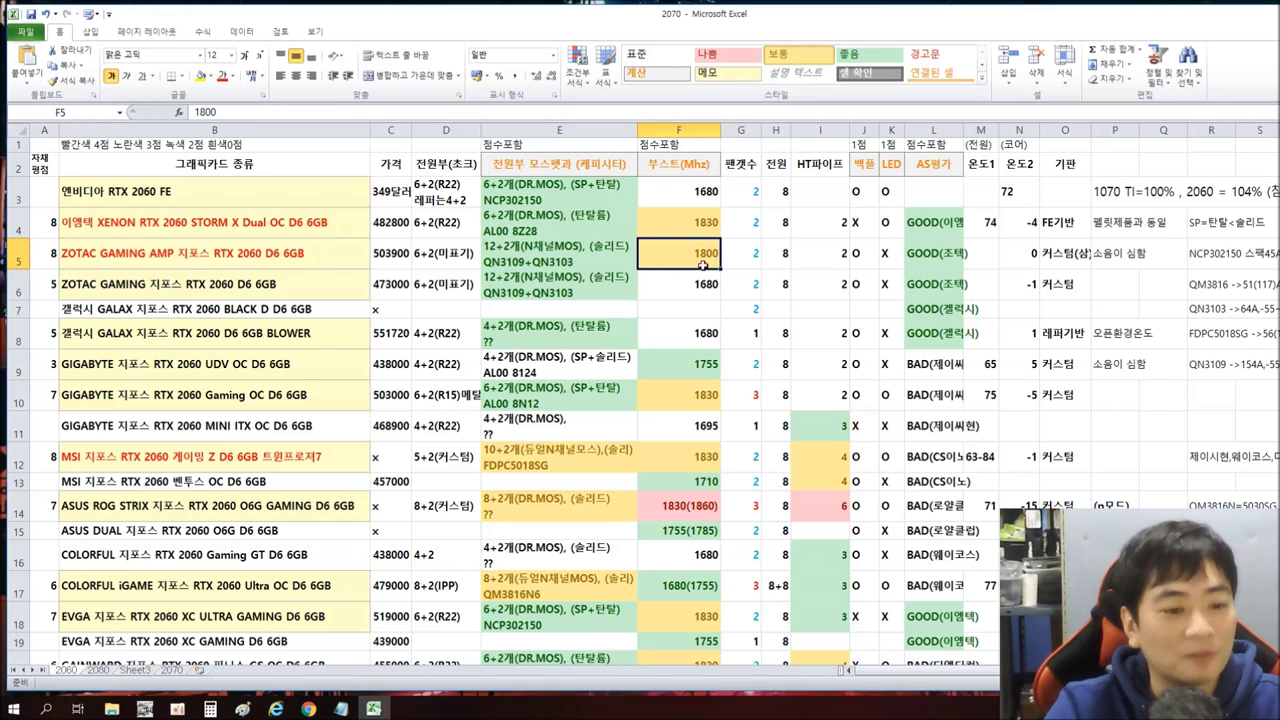
{"action": "left_click", "coordinate": [700, 193]}
{"action": "left_click", "coordinate": [716, 259]}
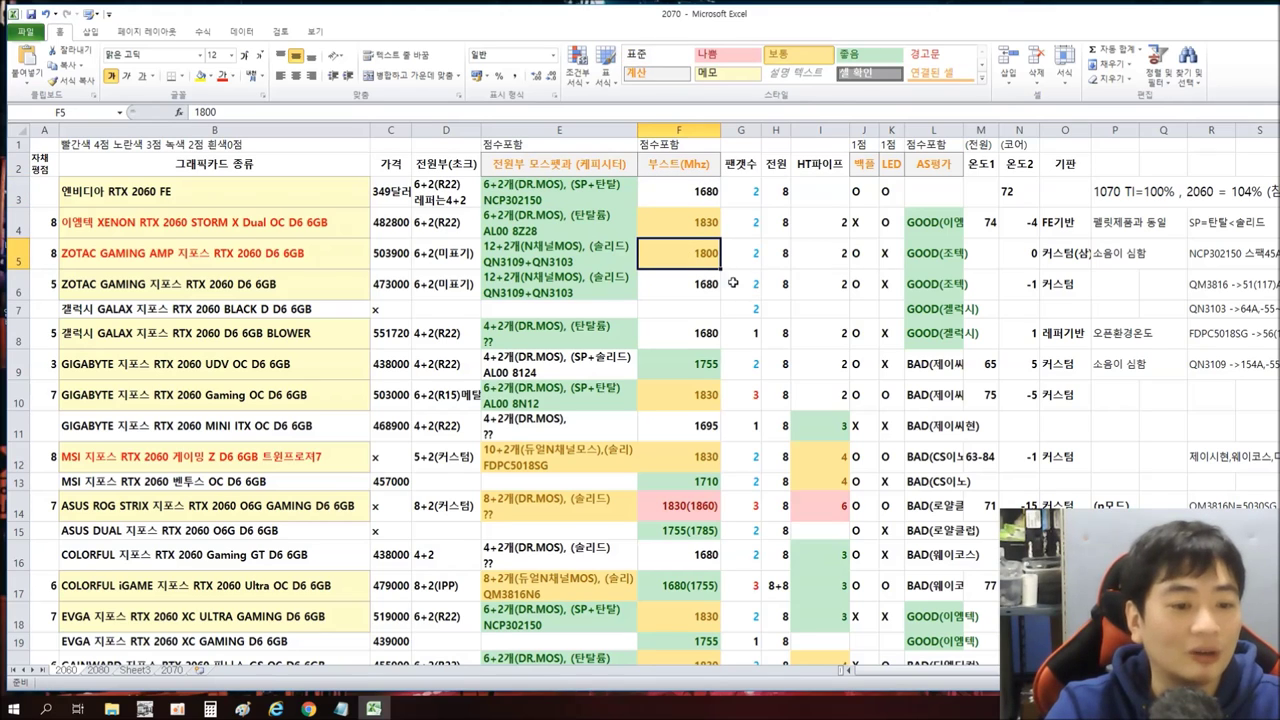
- Review the rest of the ZOTAC GAMING AMP row: AS평가, 온도2, 기판 and the noise remark, highlighting the row from its score onward
{"action": "left_click_drag", "start_coordinate": [340, 255], "coordinate": [1007, 270]}
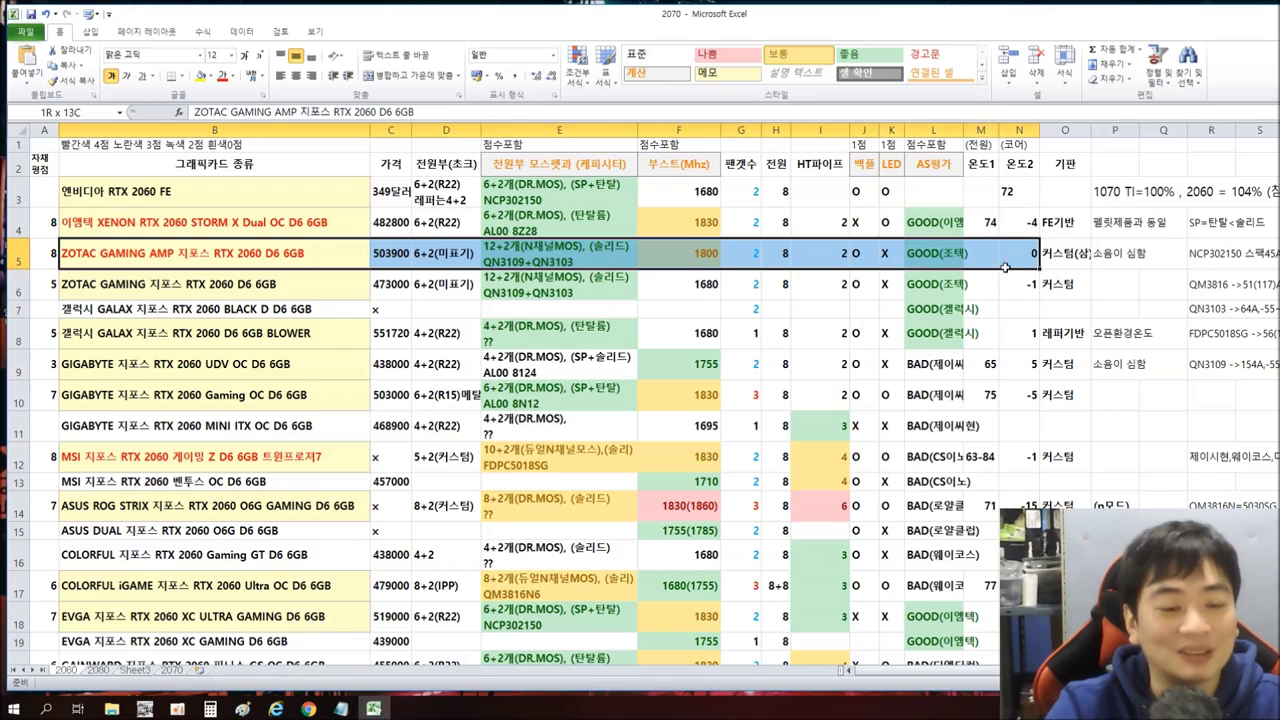
{"action": "left_click", "coordinate": [888, 258]}
{"action": "left_click", "coordinate": [956, 262]}
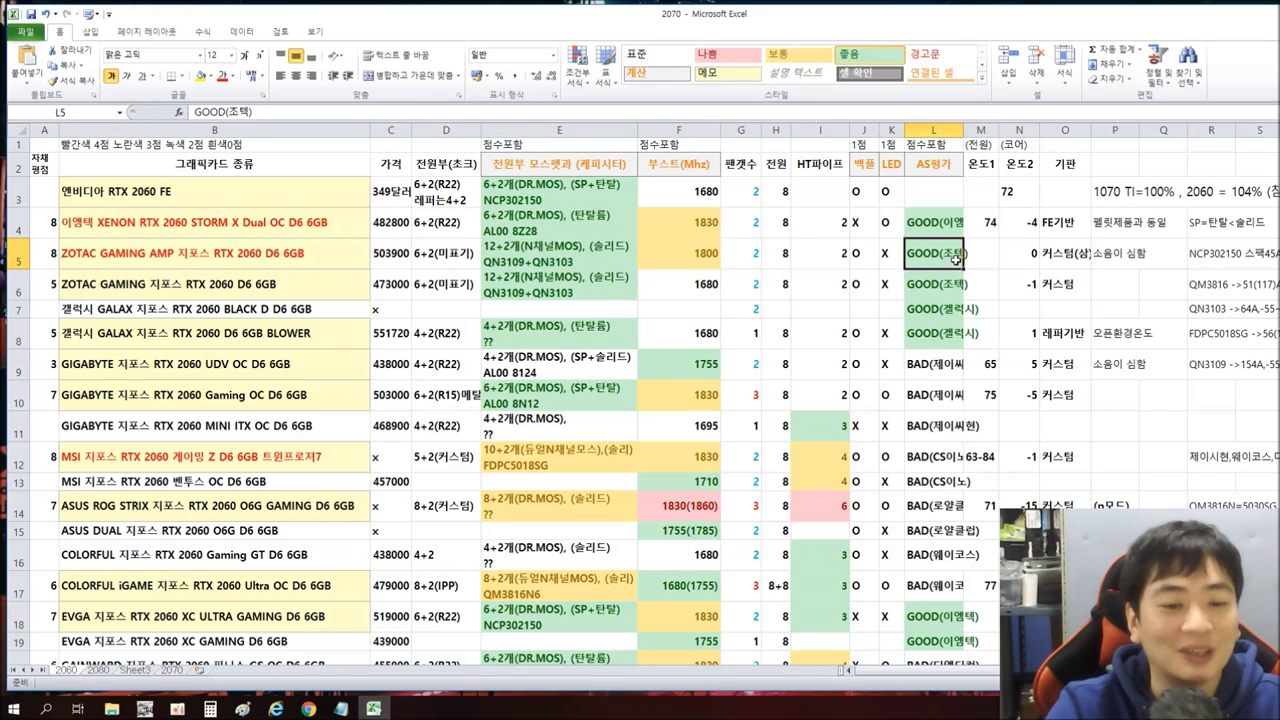
{"action": "left_click", "coordinate": [1118, 256]}
{"action": "left_click", "coordinate": [1065, 258]}
{"action": "left_click", "coordinate": [1036, 260]}
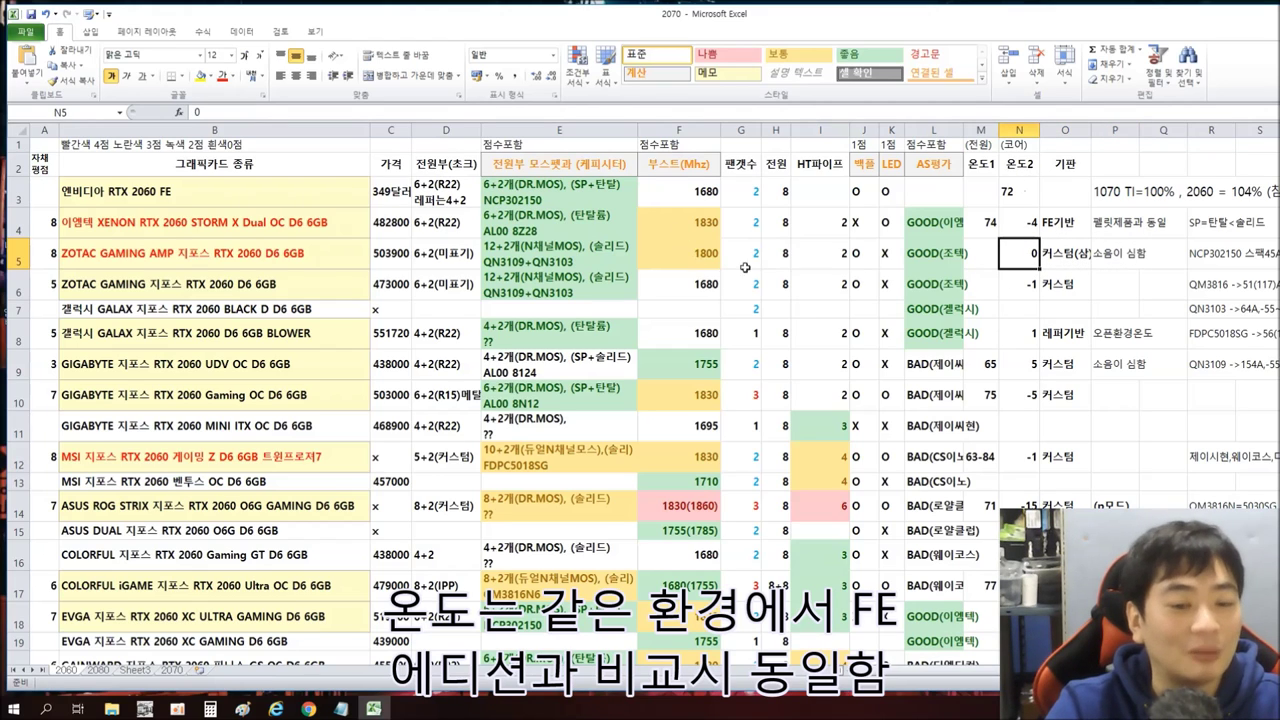
{"action": "left_click", "coordinate": [1068, 258]}
{"action": "left_click", "coordinate": [1130, 258]}
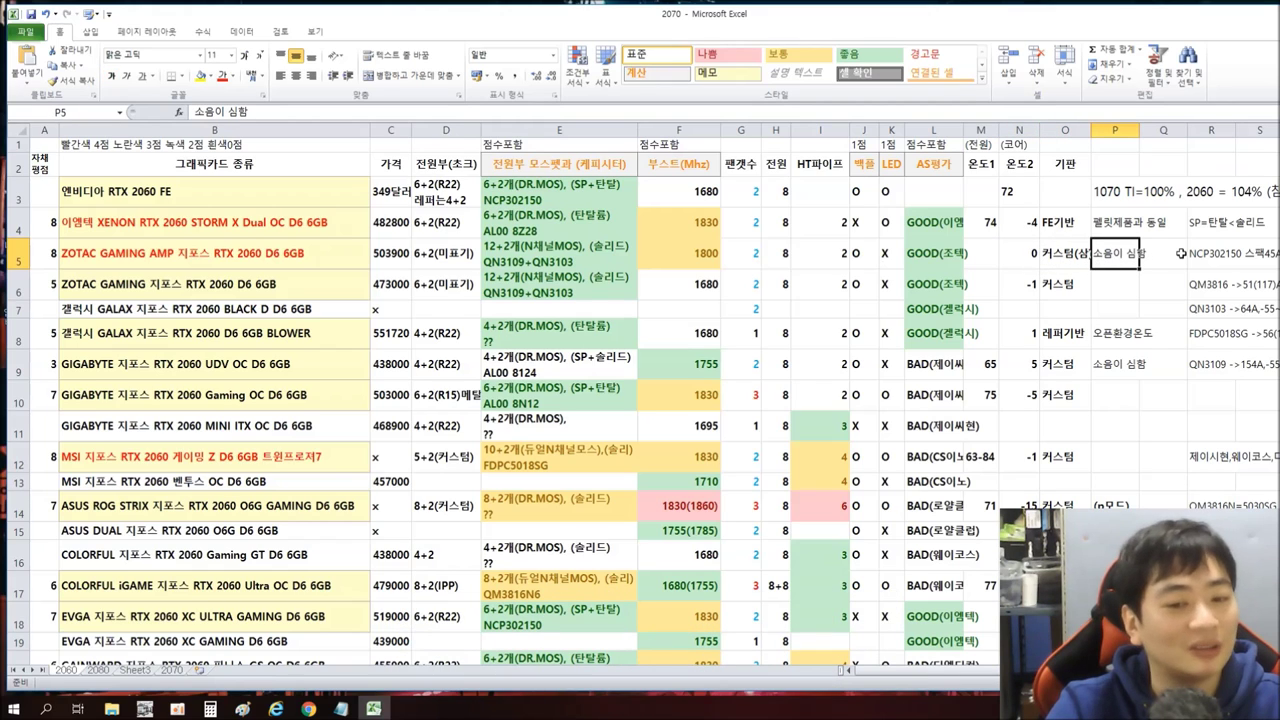
{"action": "left_click_drag", "start_coordinate": [45, 253], "coordinate": [1165, 252]}
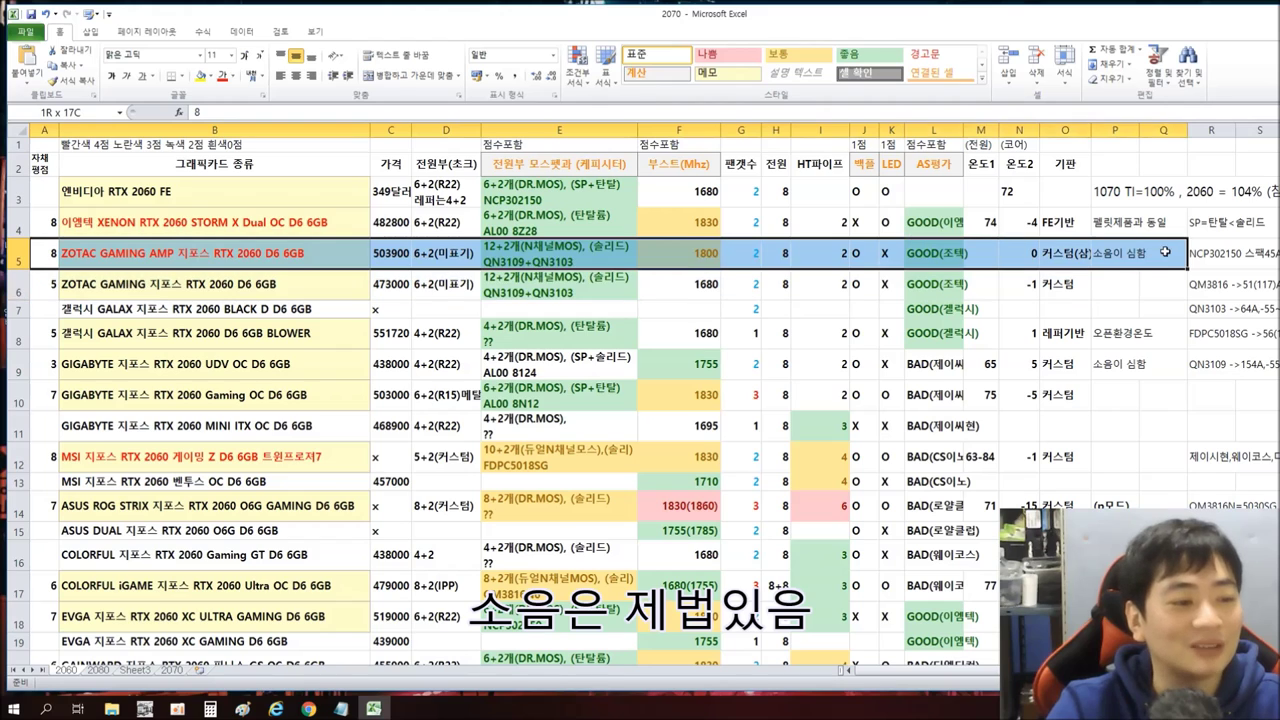
- Lower the ZOTAC GAMING AMP's score in A5 to 7
{"action": "left_click", "coordinate": [302, 252]}
{"action": "left_click", "coordinate": [50, 254]}
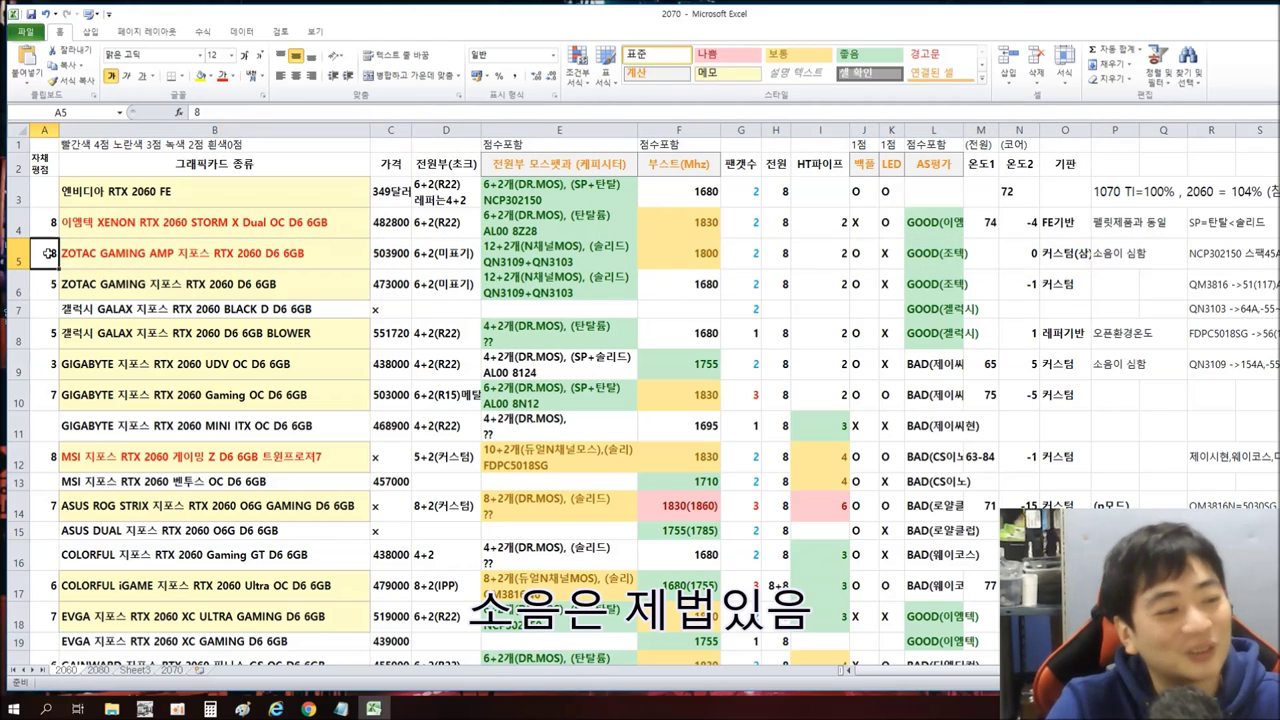
{"action": "double_click", "coordinate": [55, 258]}
{"action": "type", "text": "7"}
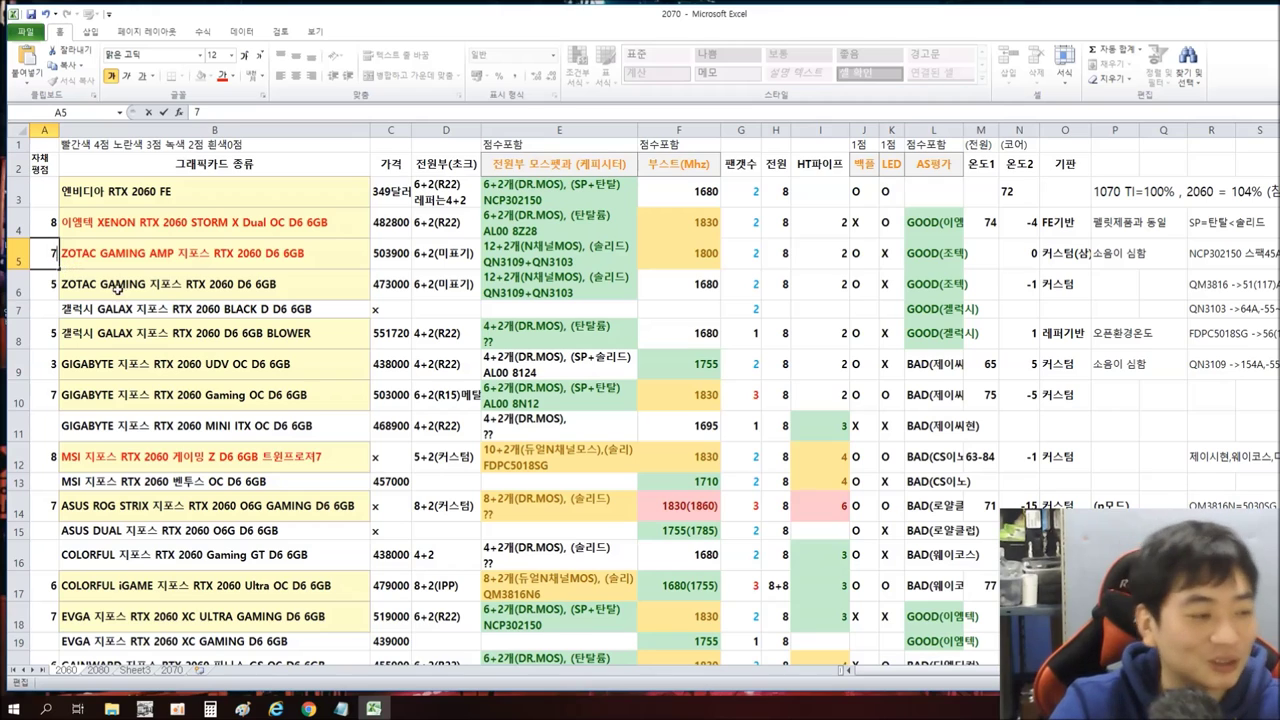
- Change the font colour of the ZOTAC GAMING AMP's name in B5 to automatic
{"action": "left_click", "coordinate": [134, 259]}
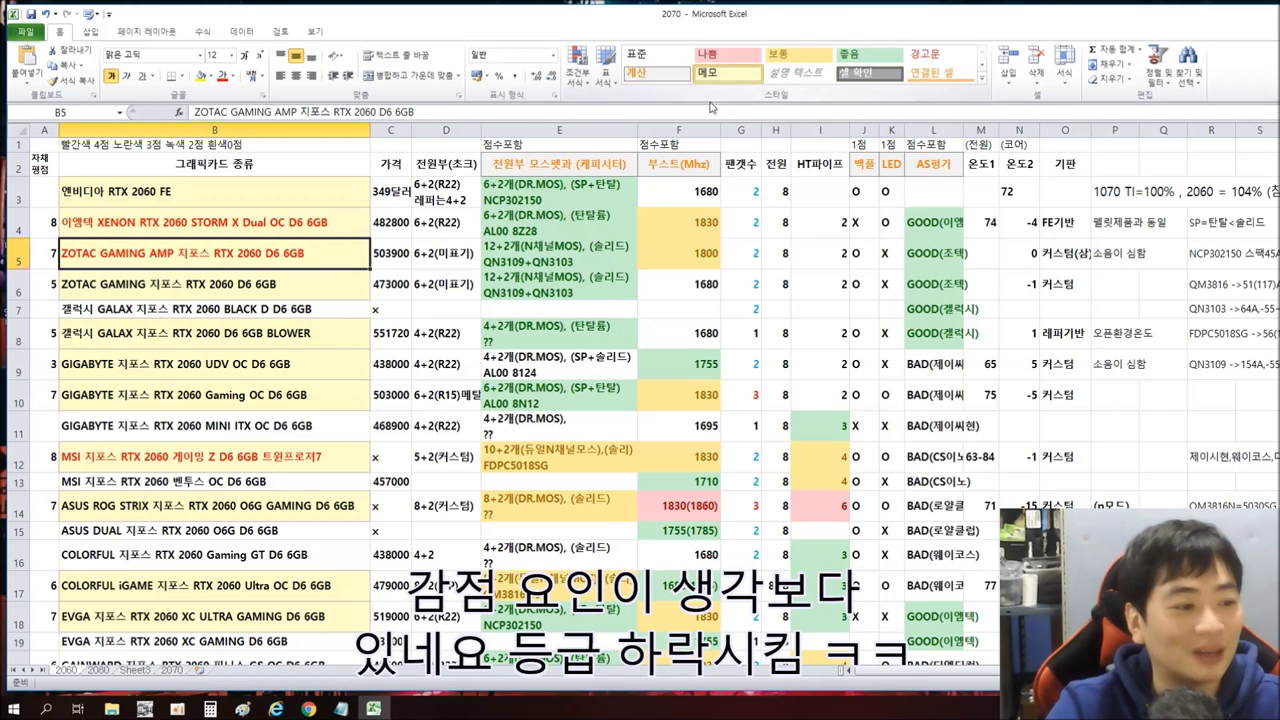
{"action": "left_click", "coordinate": [231, 76]}
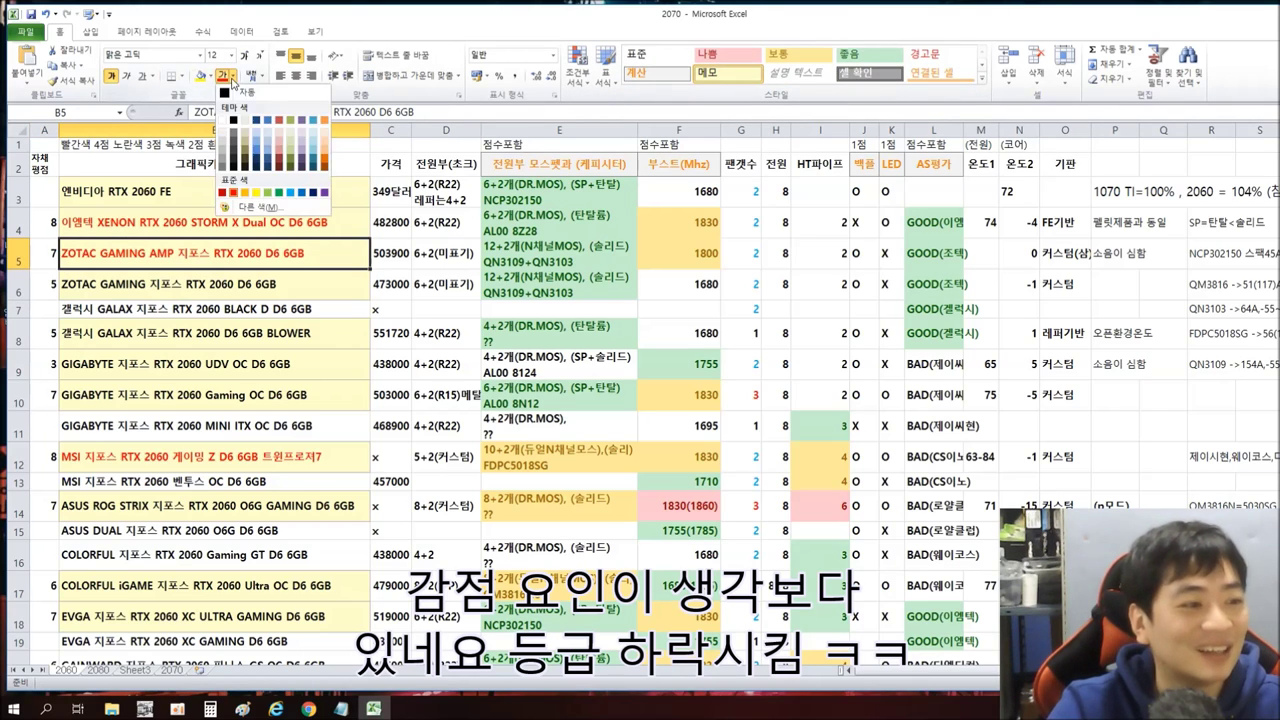
{"action": "left_click", "coordinate": [230, 93]}
{"action": "left_click", "coordinate": [346, 292]}
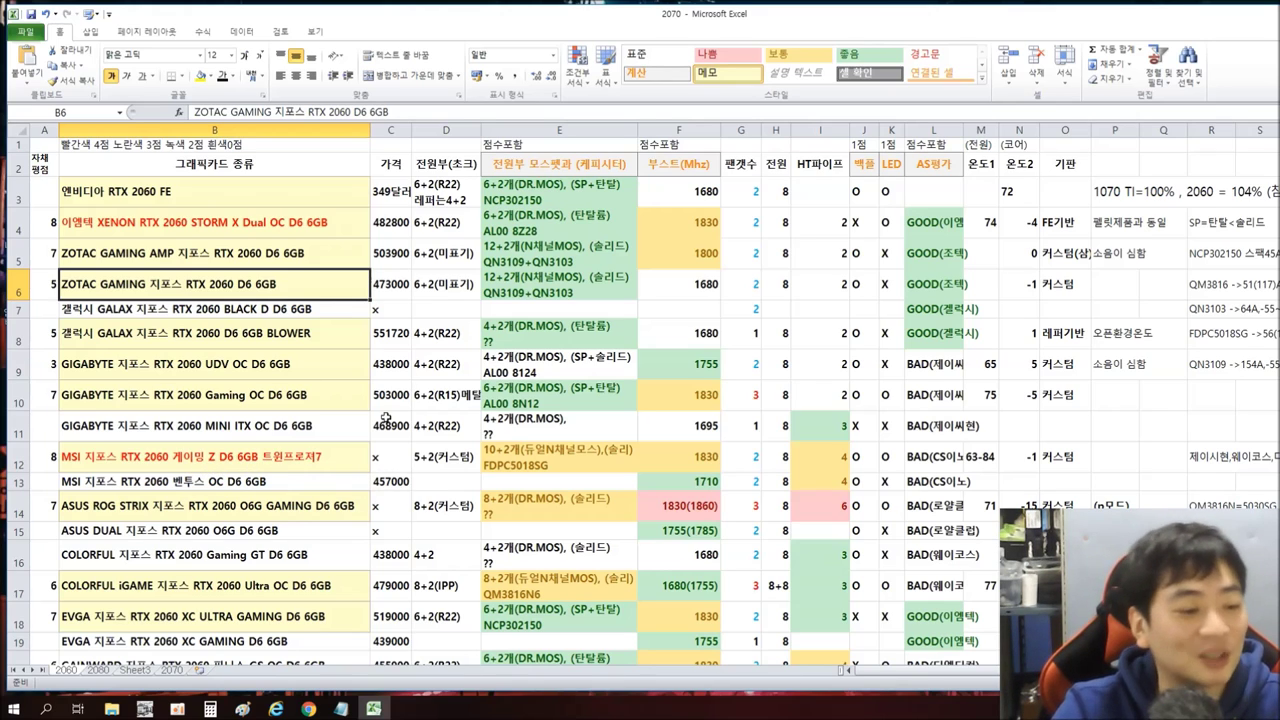
- Examine the MSI 게이밍 Z's power stage and MOSFET entries in row 12, highlighting 10+2개(듀얼N채널모스) in the cell text without altering it
{"action": "left_click", "coordinate": [450, 458]}
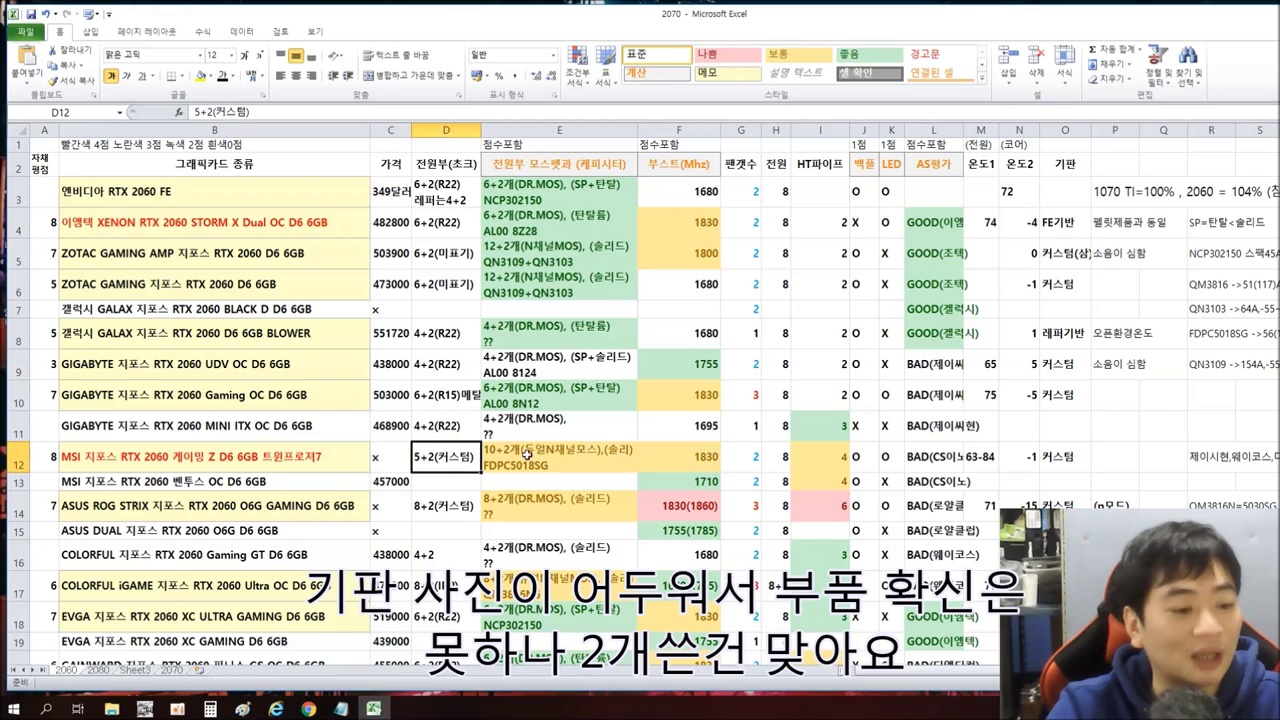
{"action": "left_click", "coordinate": [492, 447]}
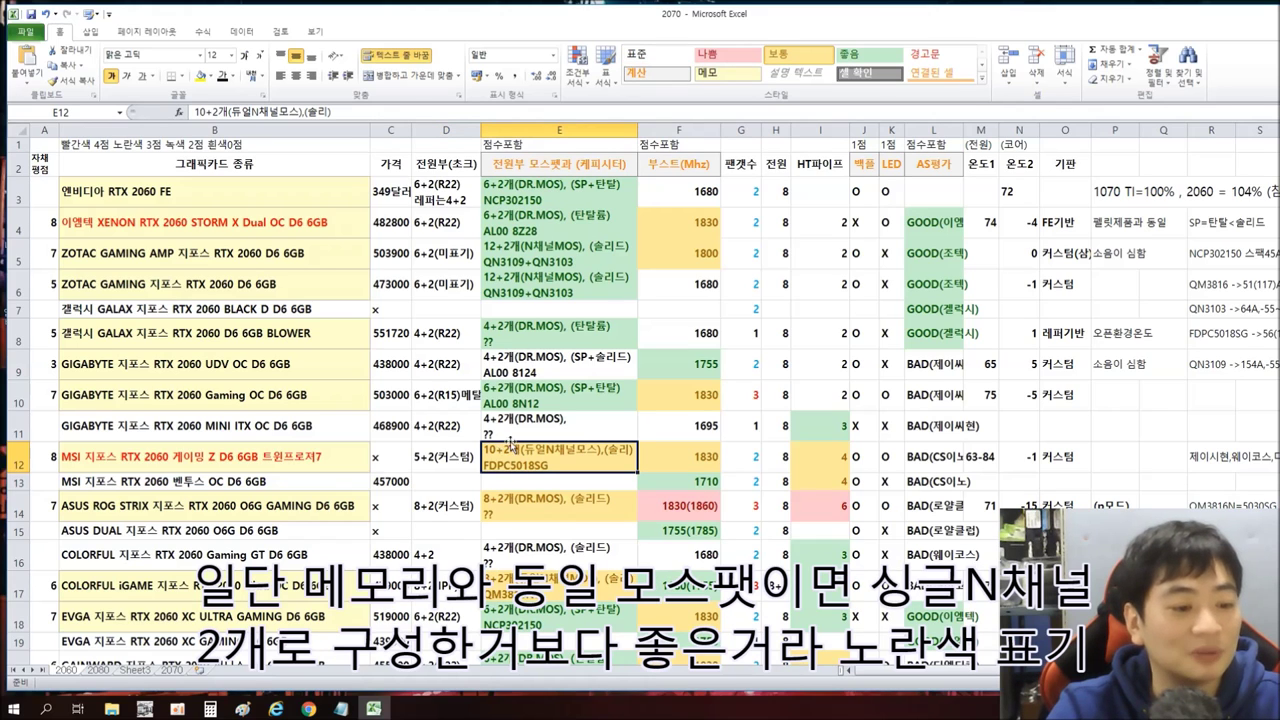
{"action": "left_click_drag", "start_coordinate": [609, 450], "coordinate": [632, 451]}
{"action": "left_click", "coordinate": [590, 465]}
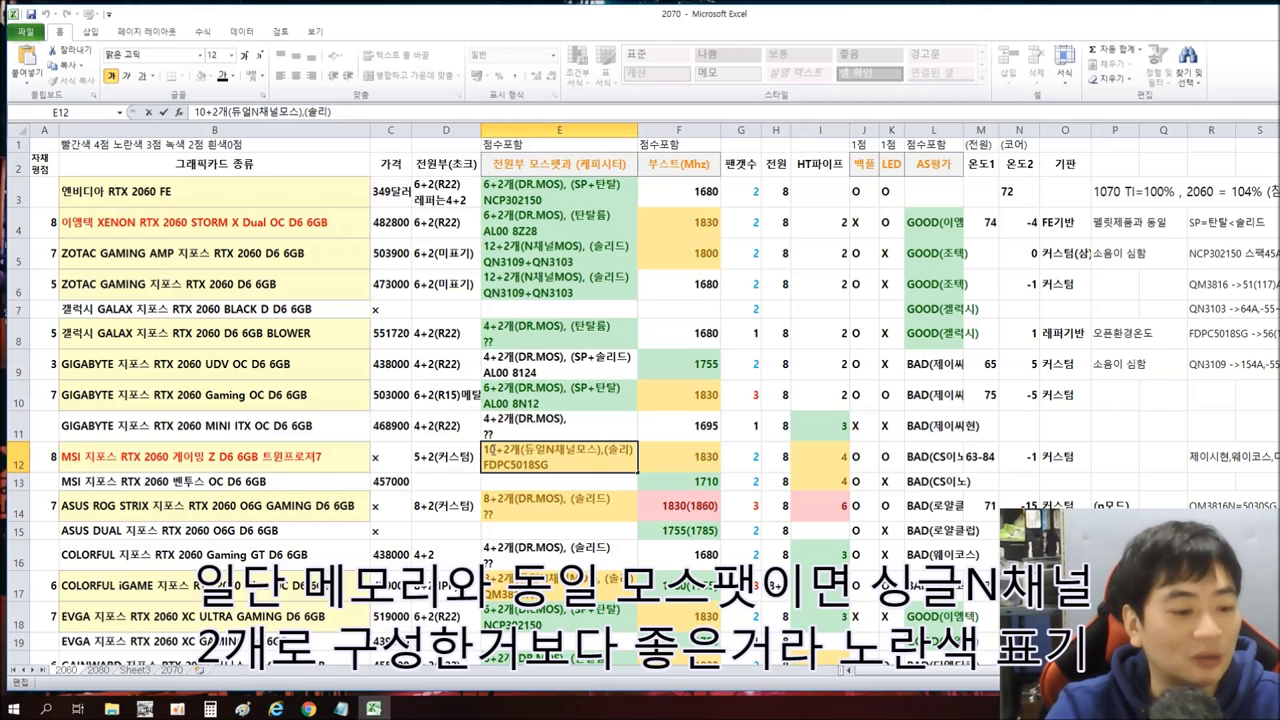
{"action": "left_click_drag", "start_coordinate": [487, 451], "coordinate": [604, 451]}
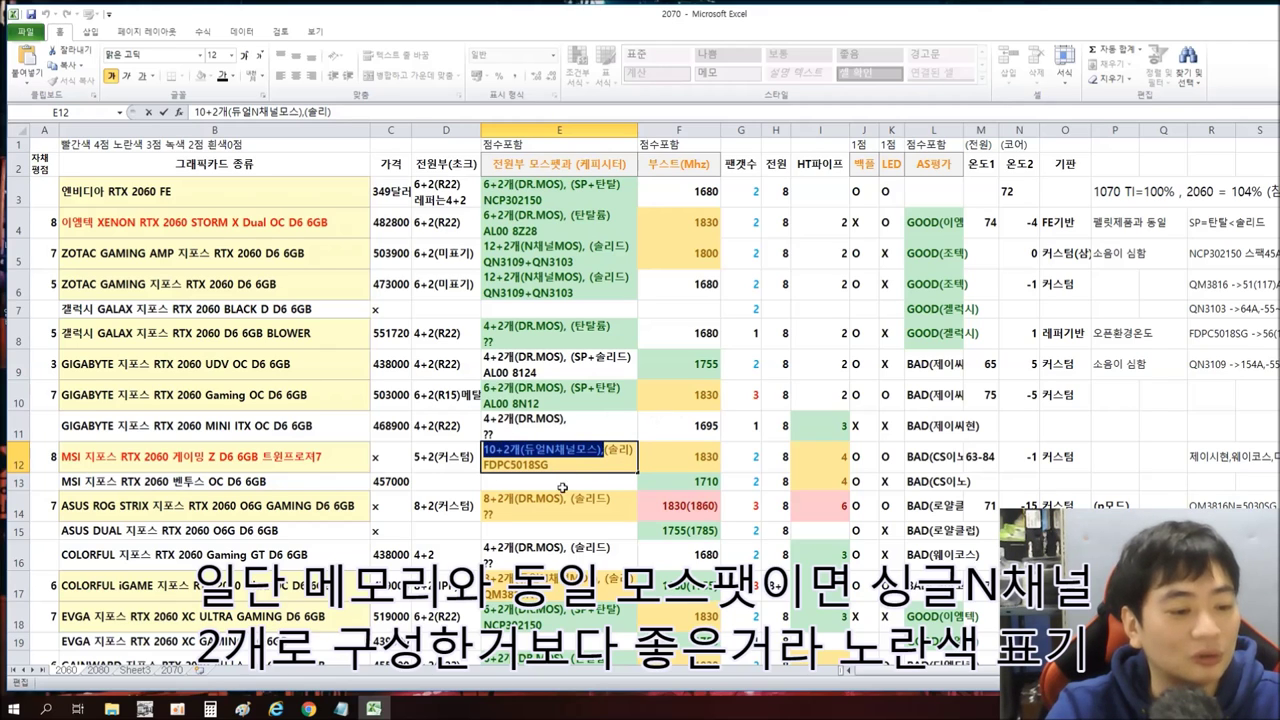
{"action": "left_click", "coordinate": [650, 454]}
{"action": "left_click", "coordinate": [556, 463]}
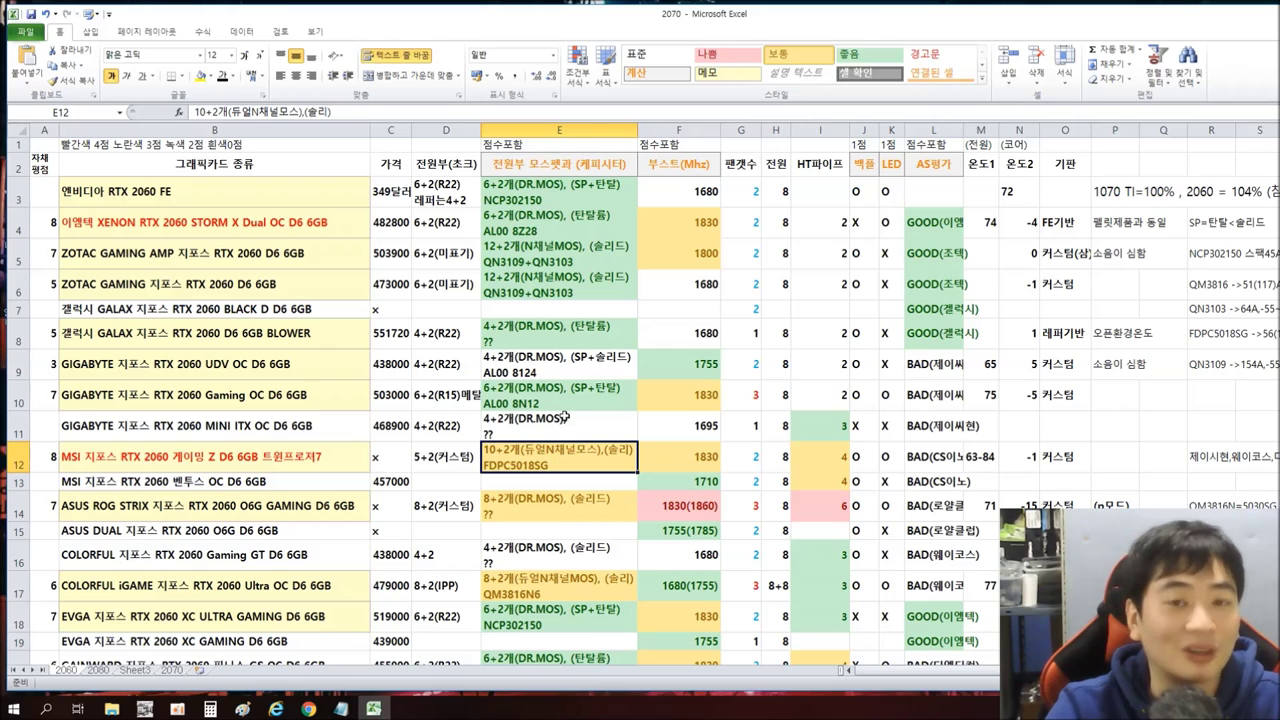
- Review the MSI 게이밍 Z's boost clock, HT파이프 count and both temperature entries, and highlight its whole row
{"action": "left_click", "coordinate": [700, 462]}
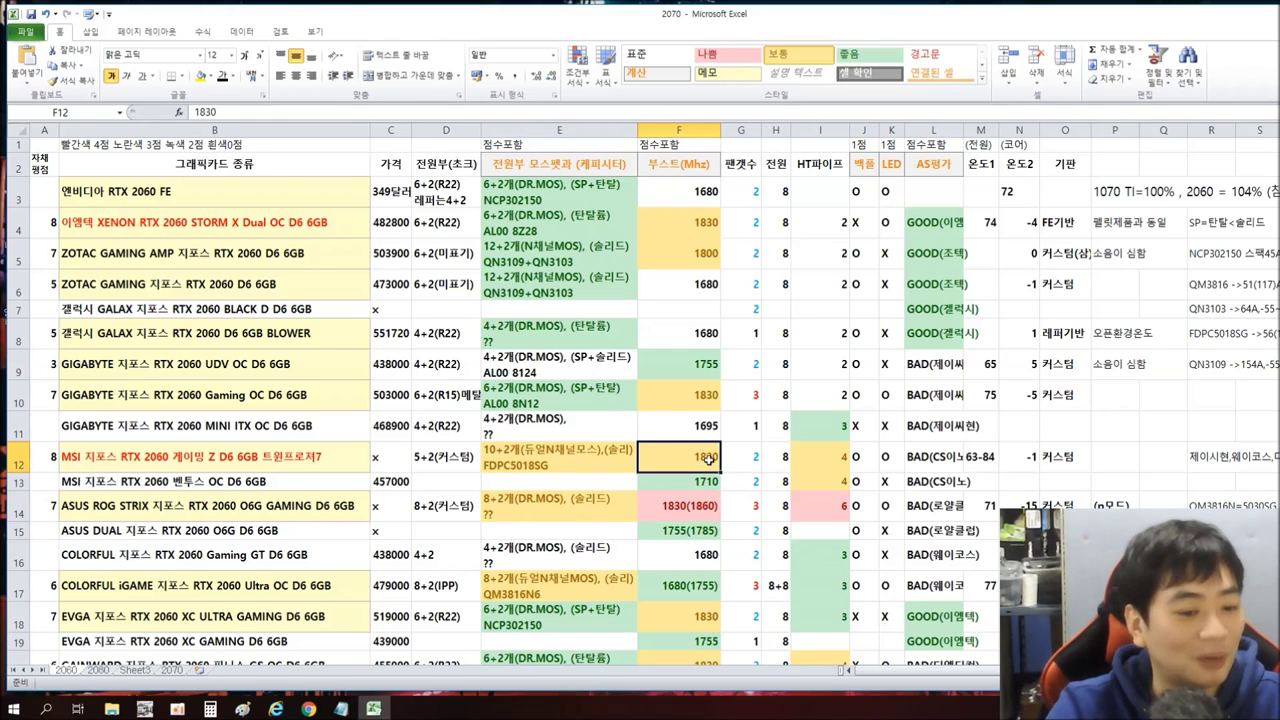
{"action": "left_click", "coordinate": [838, 465]}
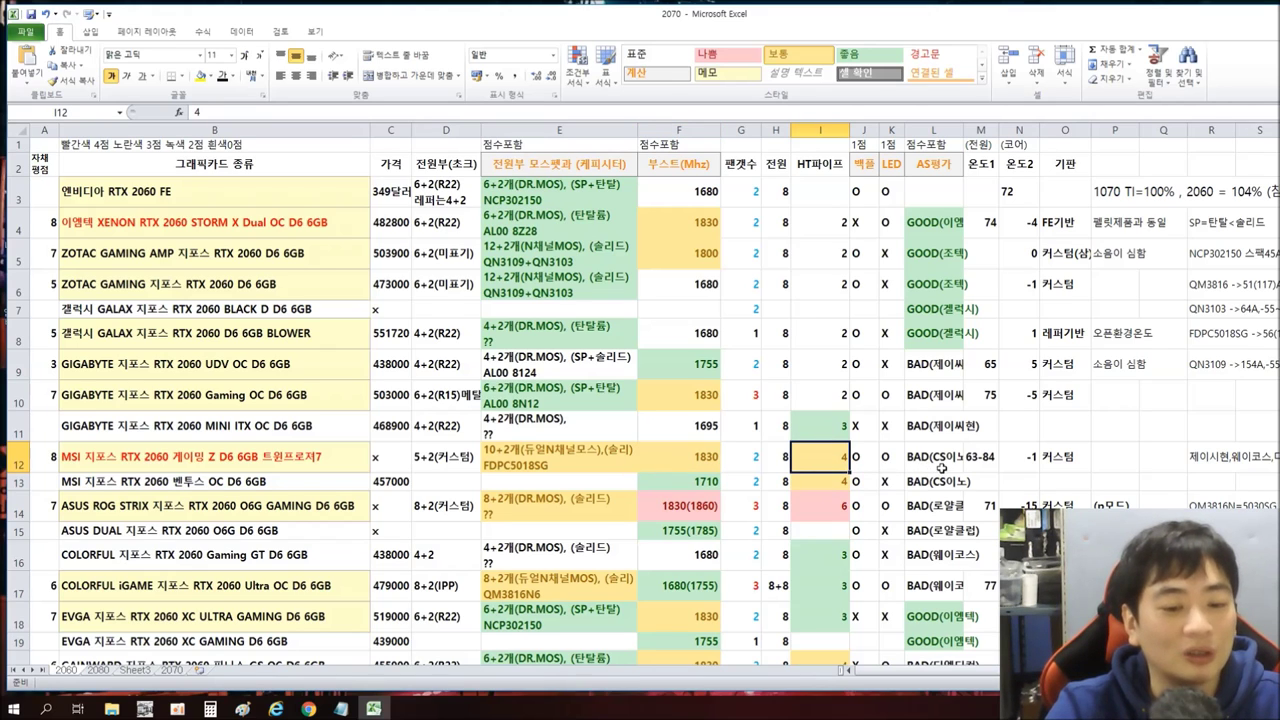
{"action": "left_click", "coordinate": [1014, 460]}
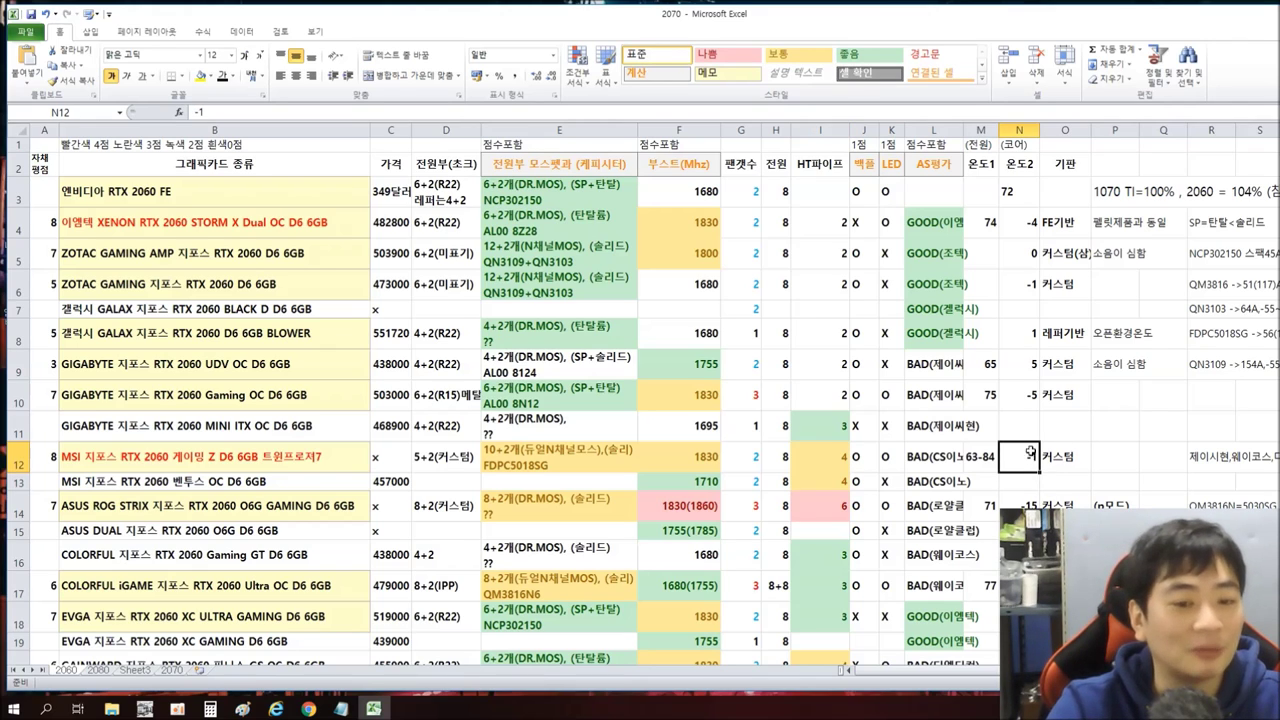
{"action": "left_click", "coordinate": [985, 458]}
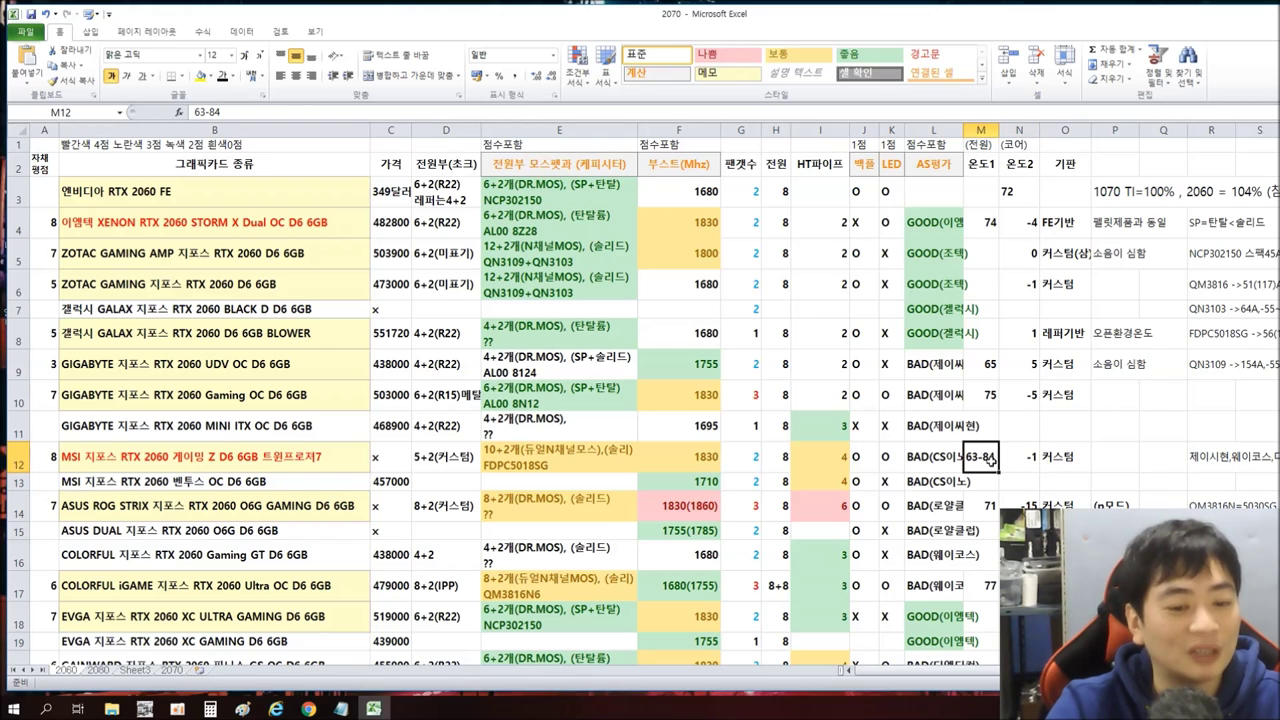
{"action": "left_click_drag", "start_coordinate": [243, 456], "coordinate": [1108, 450]}
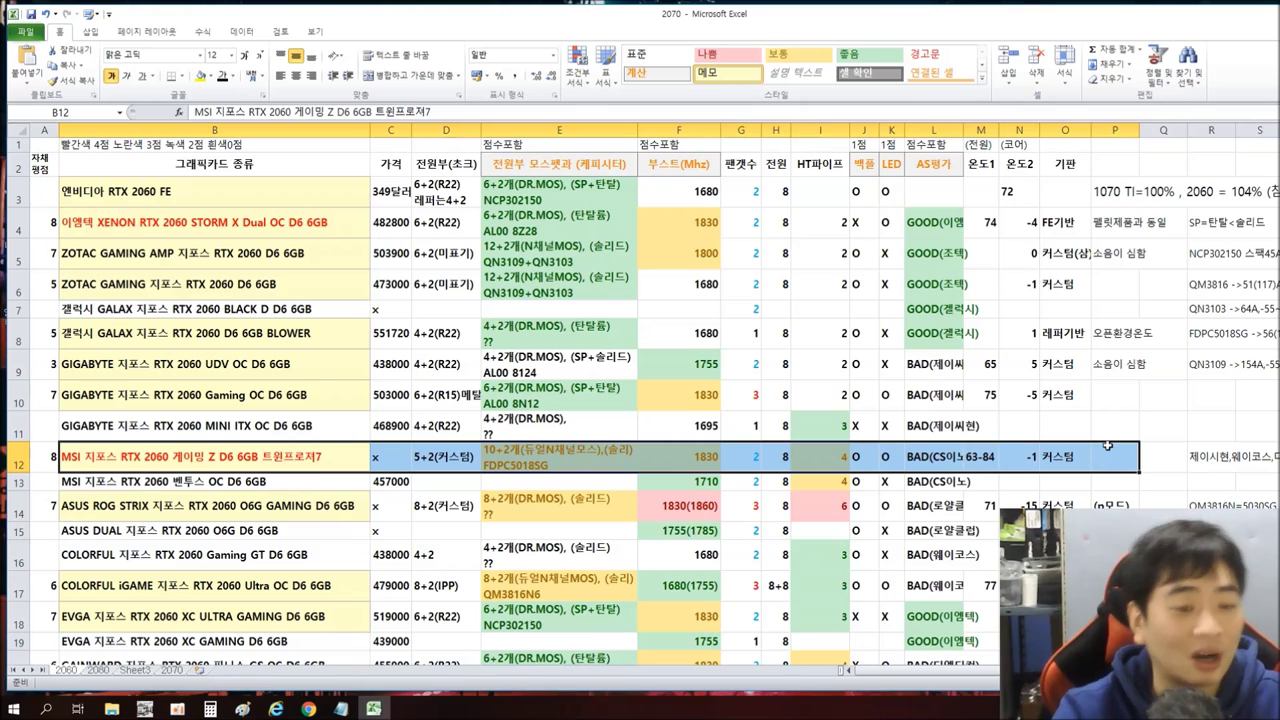
{"action": "left_click_drag", "start_coordinate": [52, 455], "coordinate": [1140, 462]}
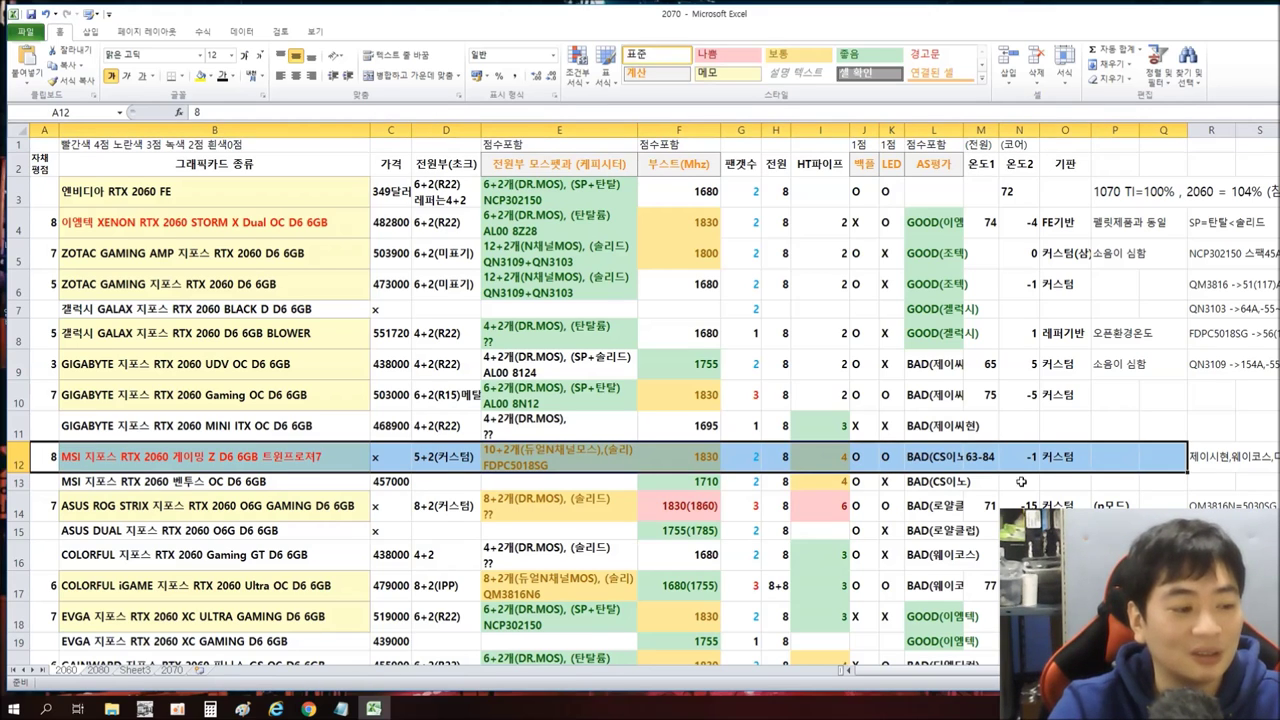
- Check the MSI 게이밍 Z's 백플, LED and AS평가 entries, highlighting the full row in between
{"action": "left_click", "coordinate": [858, 462]}
{"action": "left_click", "coordinate": [880, 463]}
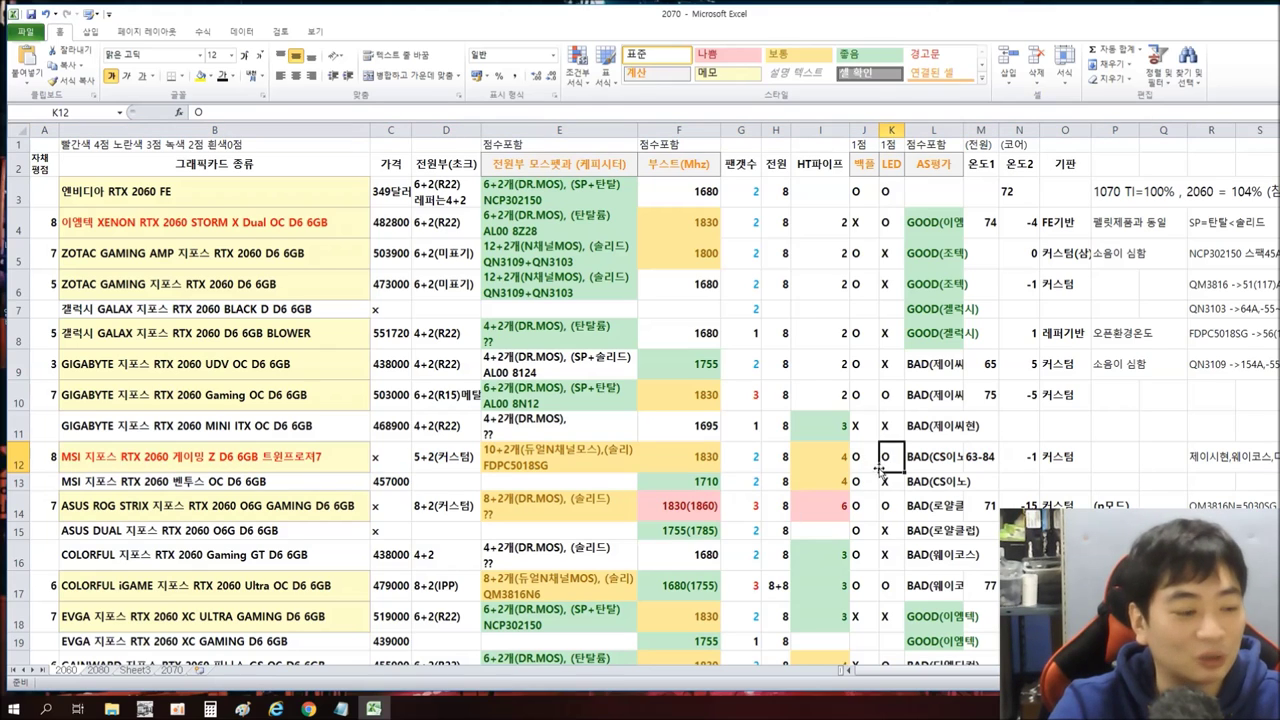
{"action": "left_click", "coordinate": [1097, 461]}
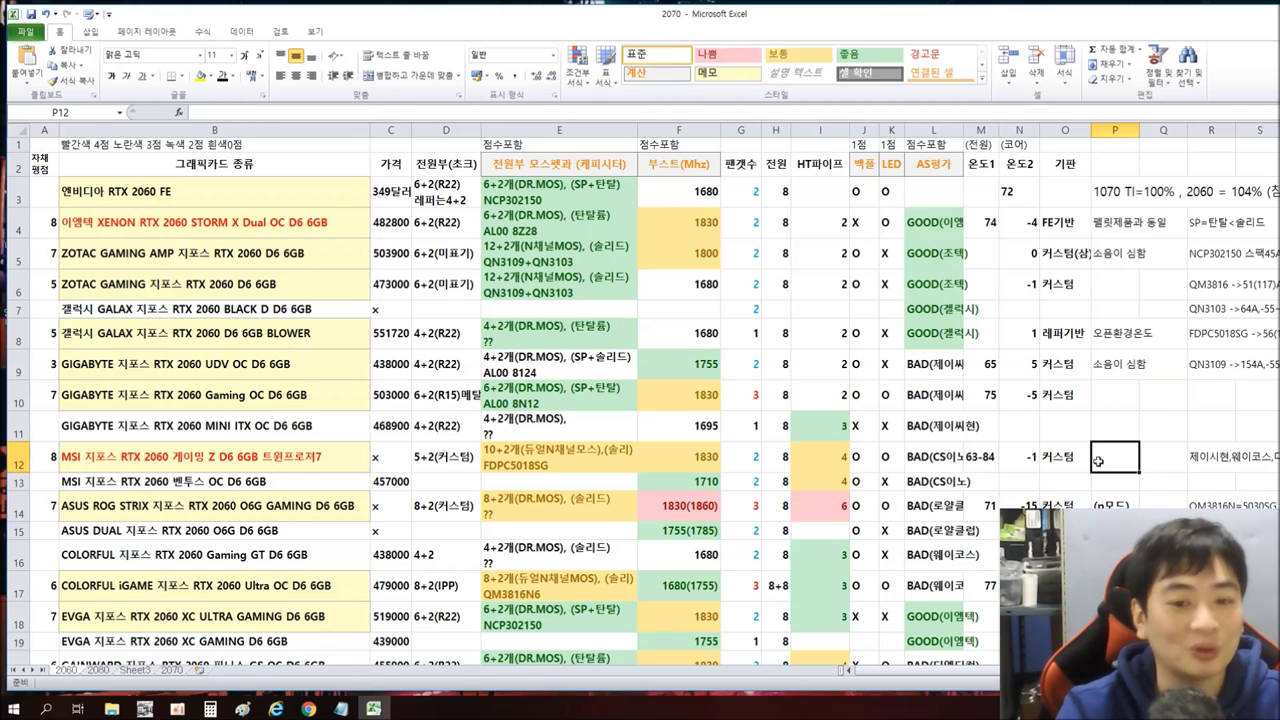
{"action": "left_click_drag", "start_coordinate": [37, 454], "coordinate": [1150, 456]}
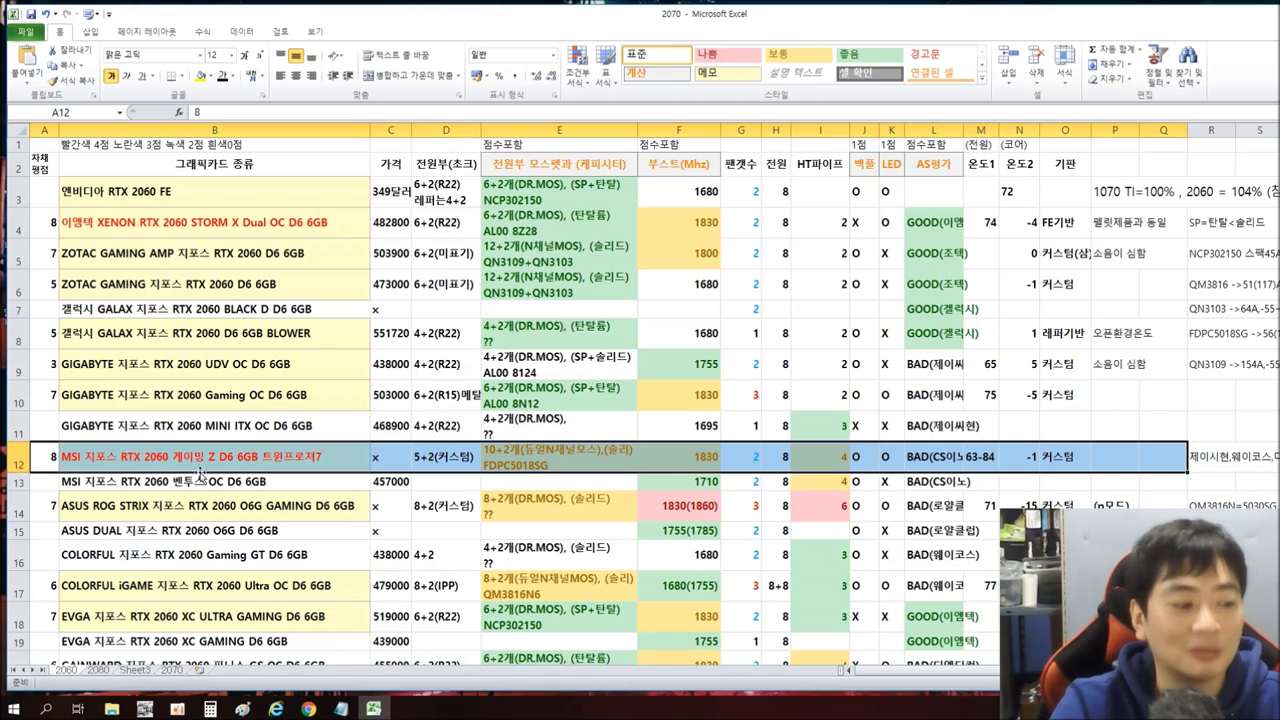
{"action": "left_click", "coordinate": [924, 464]}
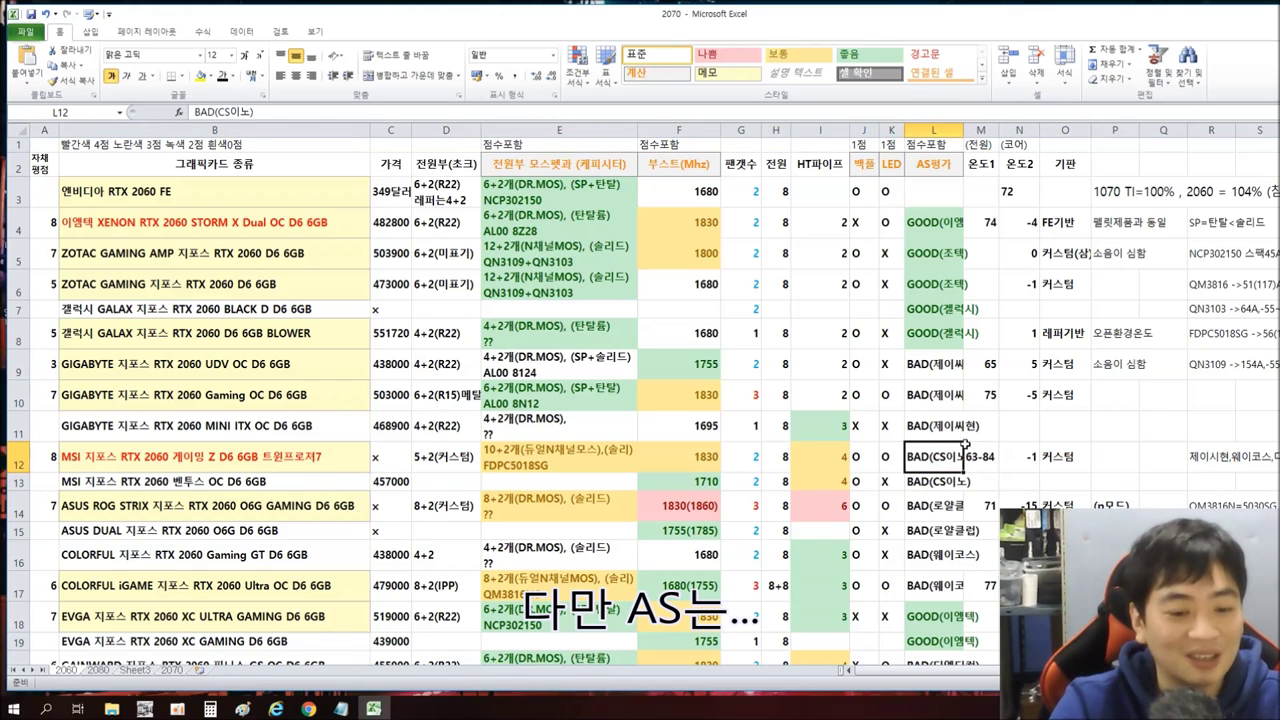
- Find the PALIT GAMINGPRO OC in row 21, highlight its row from the score through 기판, and compare it with the cards above
{"action": "scroll", "coordinate": [702, 497], "scroll_direction": "down", "scroll_amount": 2}
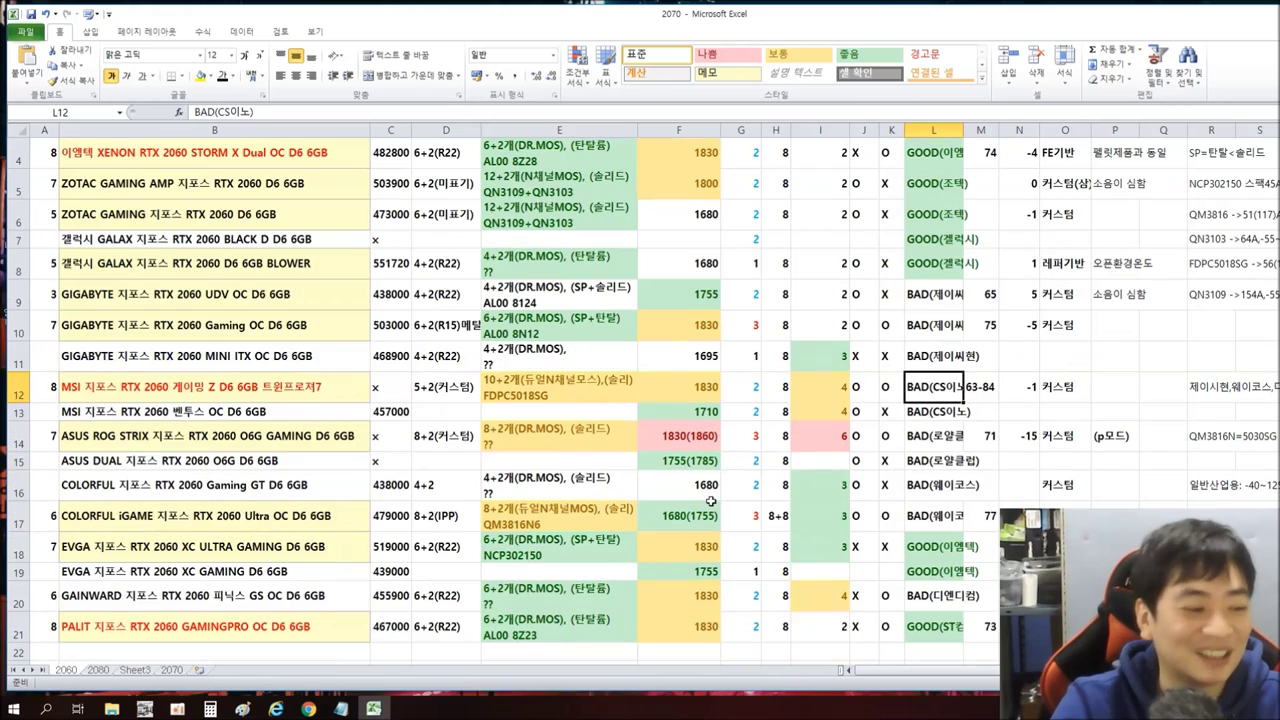
{"action": "scroll", "coordinate": [537, 471], "scroll_direction": "up", "scroll_amount": 1}
{"action": "scroll", "coordinate": [537, 471], "scroll_direction": "down", "scroll_amount": 1}
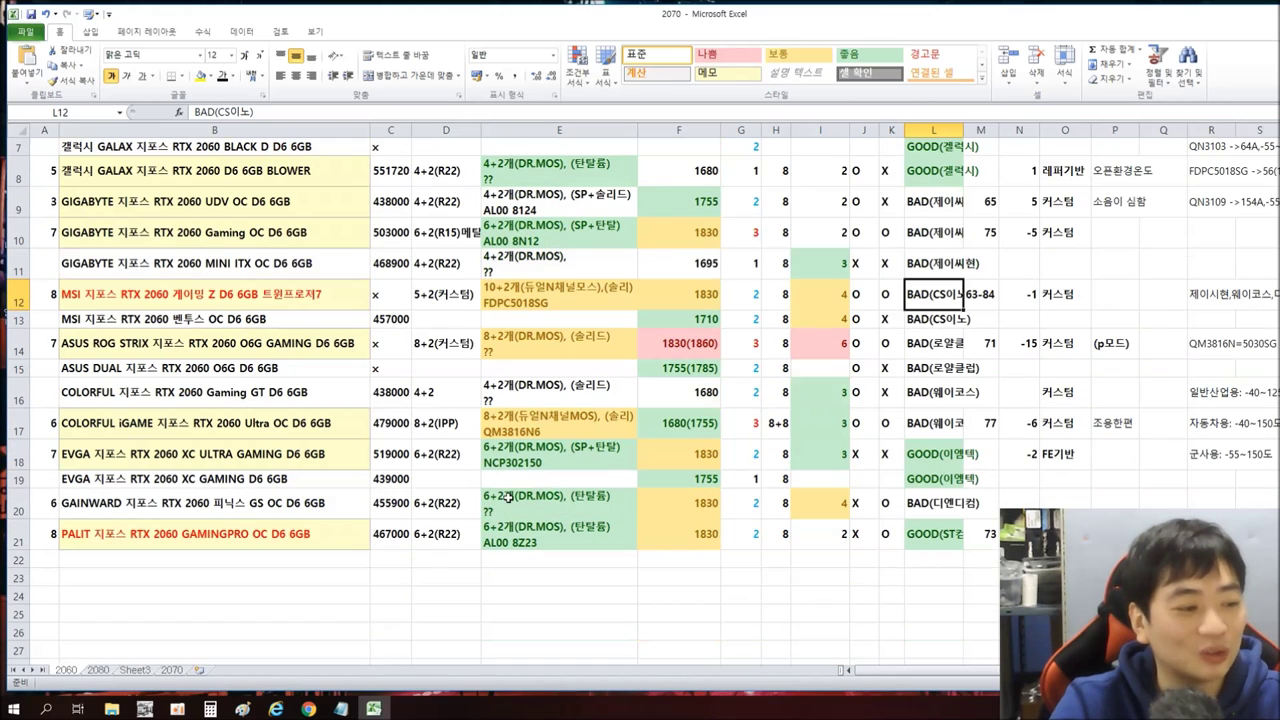
{"action": "left_click_drag", "start_coordinate": [50, 534], "coordinate": [1065, 534]}
{"action": "scroll", "coordinate": [537, 400], "scroll_direction": "up", "scroll_amount": 2}
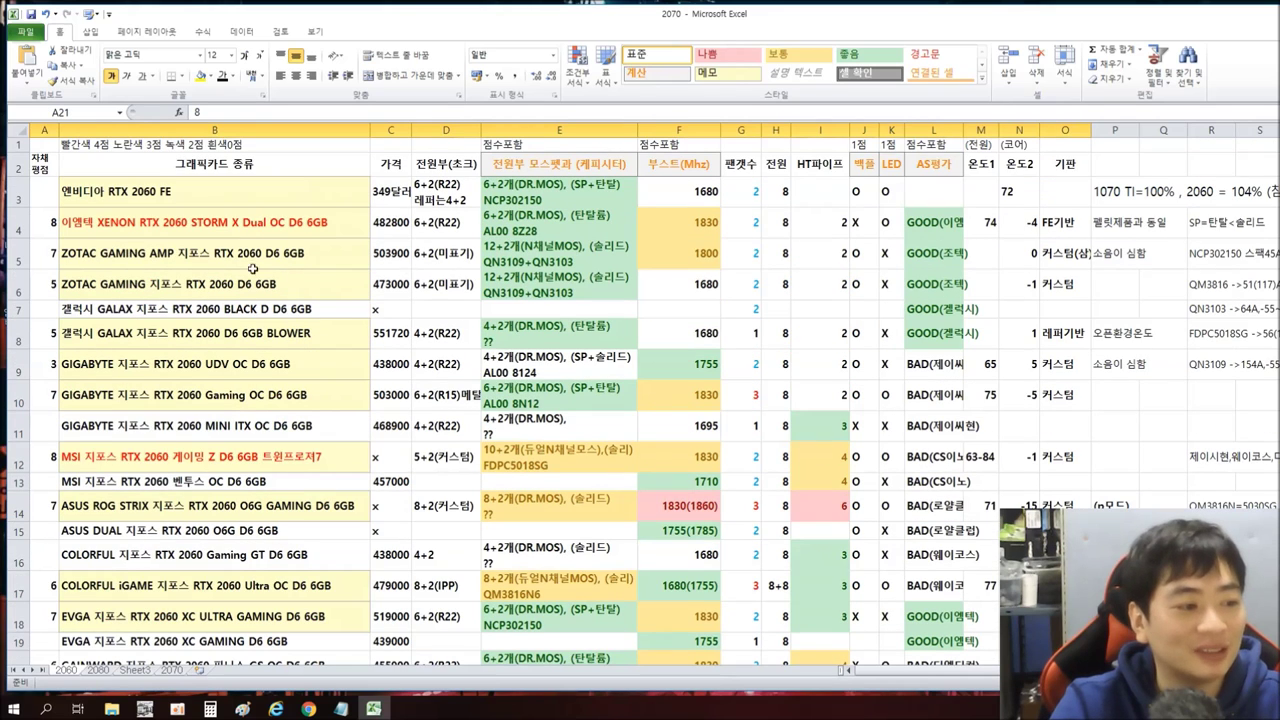
{"action": "scroll", "coordinate": [568, 344], "scroll_direction": "down", "scroll_amount": 1}
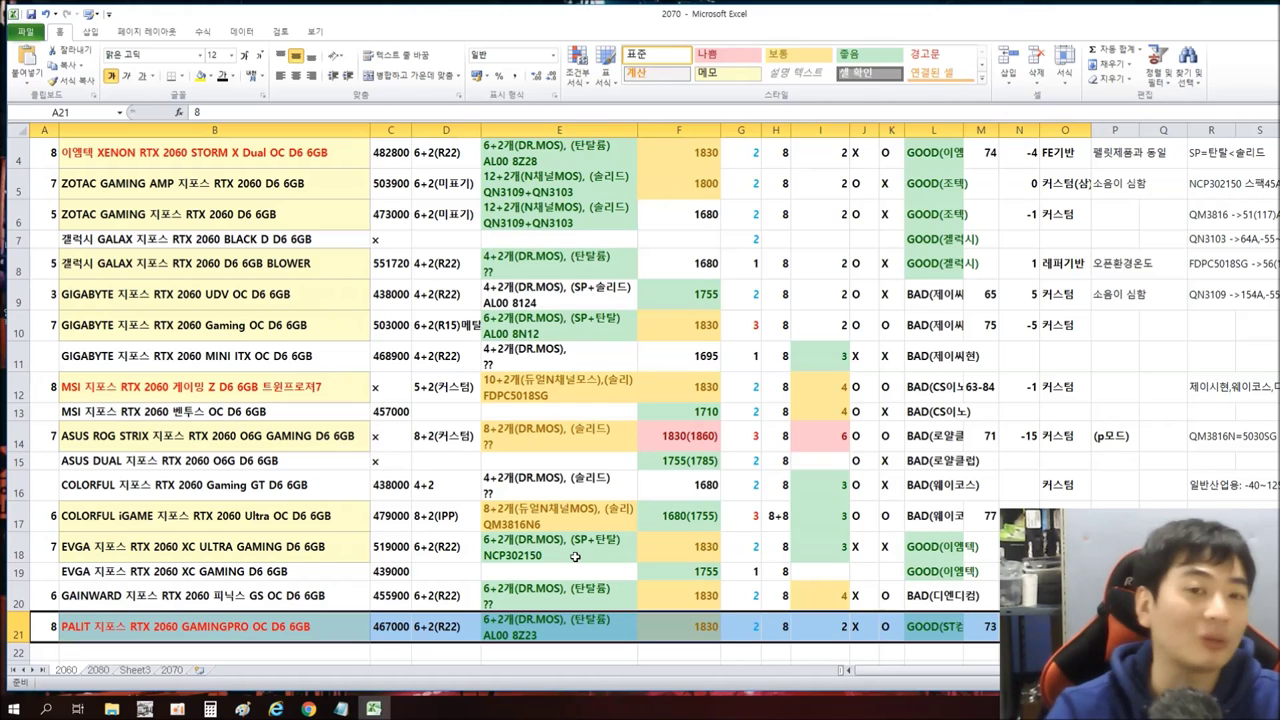
- Examine the PALIT GAMINGPRO OC's MOSFET entry, boost clock and HT파이프 count against the column headings and the other cards
{"action": "left_click", "coordinate": [551, 628]}
{"action": "left_click", "coordinate": [677, 619]}
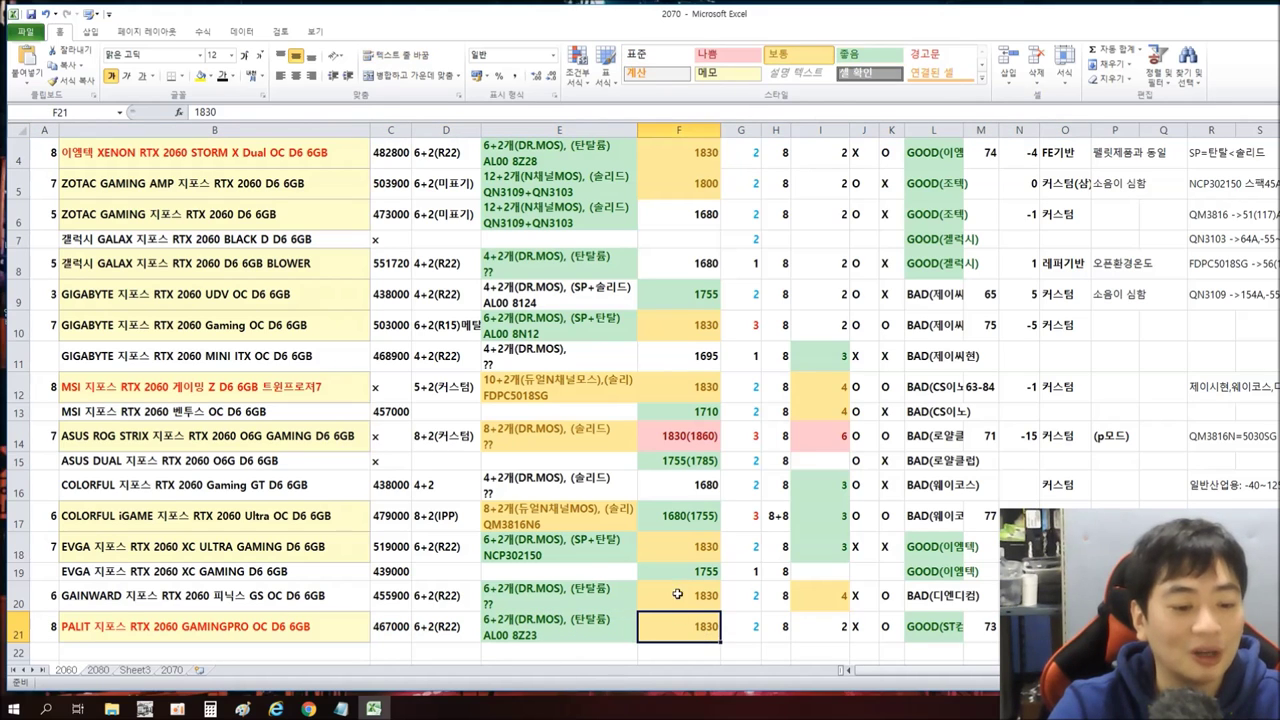
{"action": "left_click", "coordinate": [588, 627]}
{"action": "scroll", "coordinate": [810, 646], "scroll_direction": "up", "scroll_amount": 1}
{"action": "scroll", "coordinate": [815, 646], "scroll_direction": "down", "scroll_amount": 1}
{"action": "left_click", "coordinate": [832, 626]}
{"action": "scroll", "coordinate": [795, 645], "scroll_direction": "up", "scroll_amount": 1}
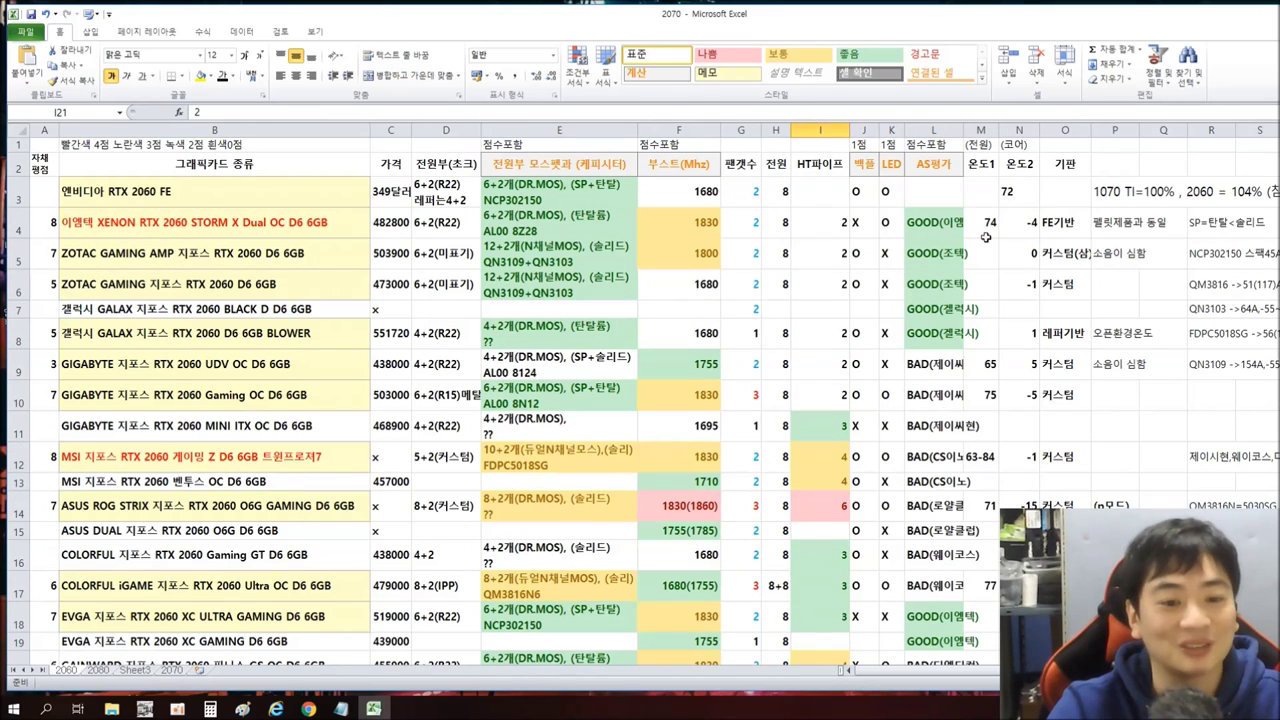
{"action": "scroll", "coordinate": [986, 238], "scroll_direction": "down", "scroll_amount": 1}
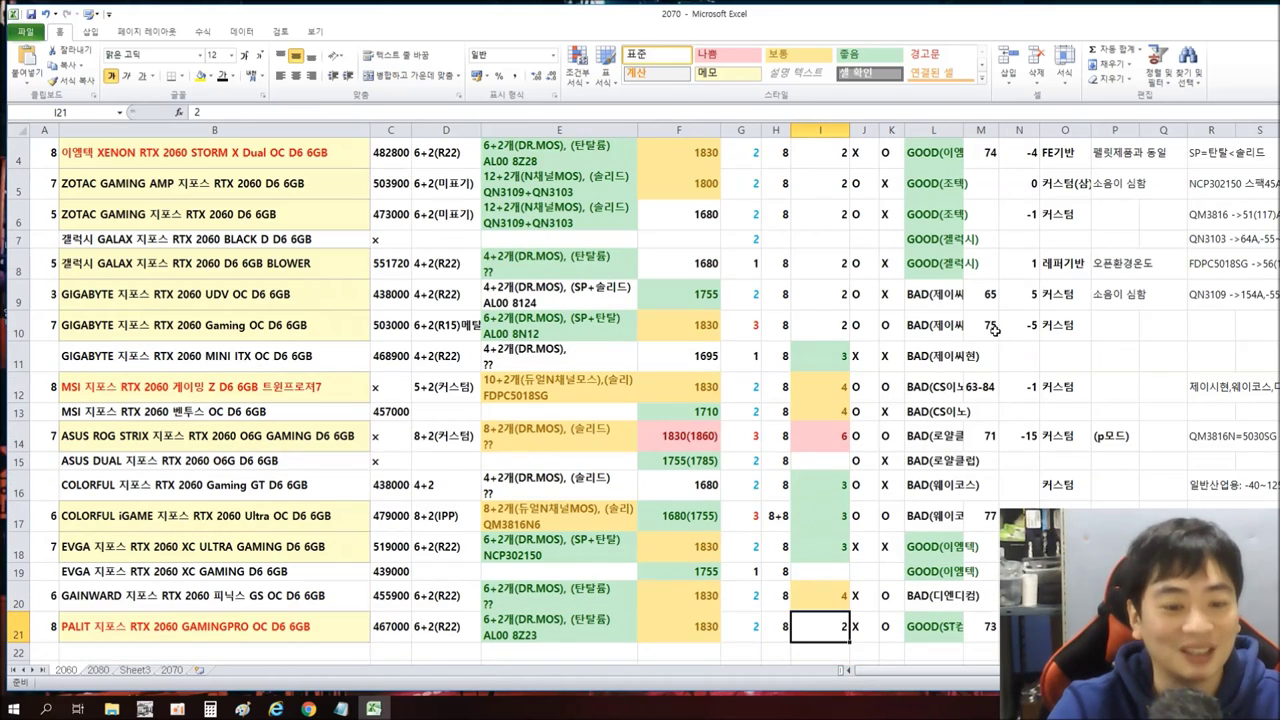
- Check the PALIT GAMINGPRO OC's AS평가 and 온도2 entries, and highlight its row from the notes back to the card name
{"action": "left_click", "coordinate": [950, 631]}
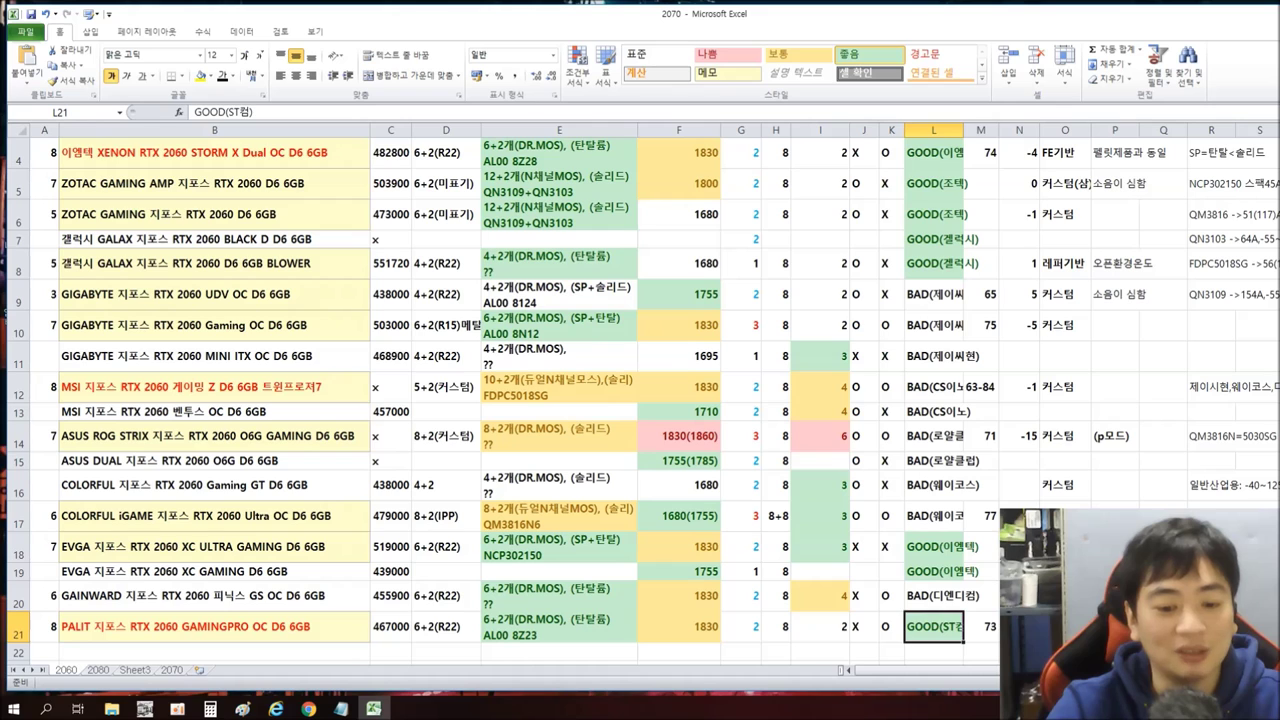
{"action": "left_click", "coordinate": [1019, 626]}
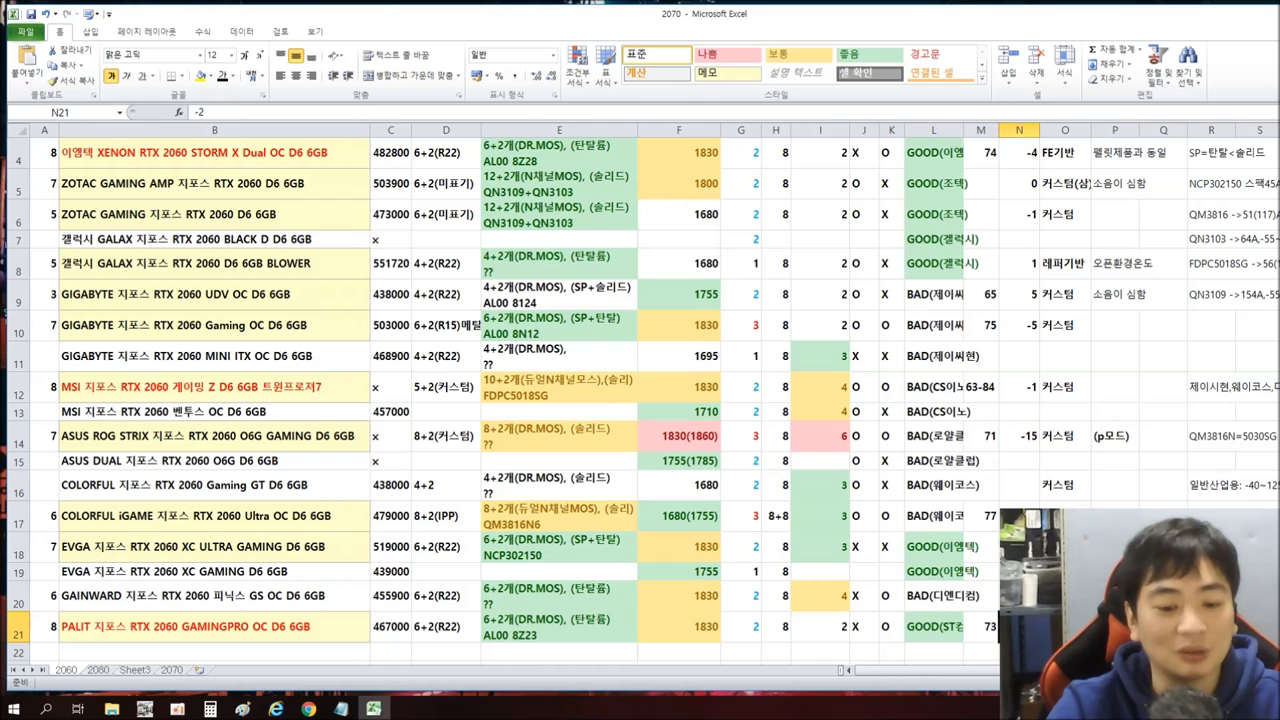
{"action": "scroll", "coordinate": [980, 560], "scroll_direction": "down", "scroll_amount": 1}
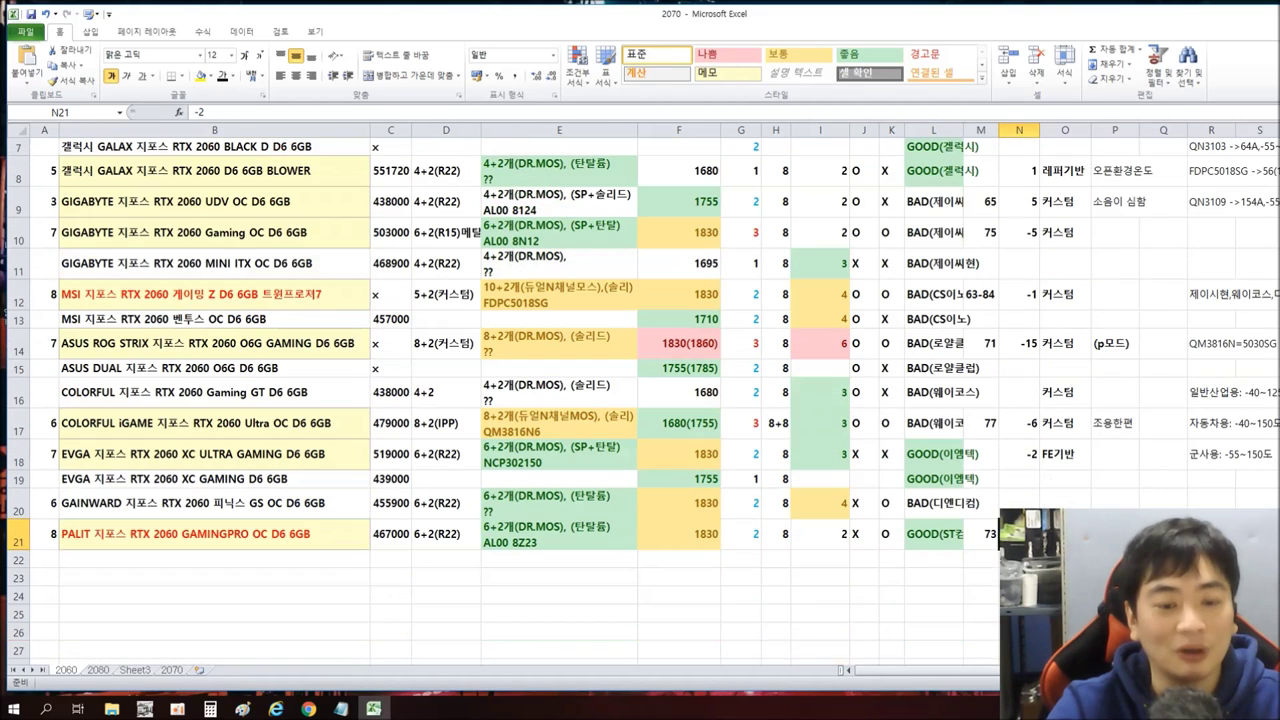
{"action": "left_click", "coordinate": [979, 540]}
{"action": "left_click_drag", "start_coordinate": [1114, 560], "coordinate": [80, 545]}
{"action": "scroll", "coordinate": [364, 598], "scroll_direction": "up", "scroll_amount": 1}
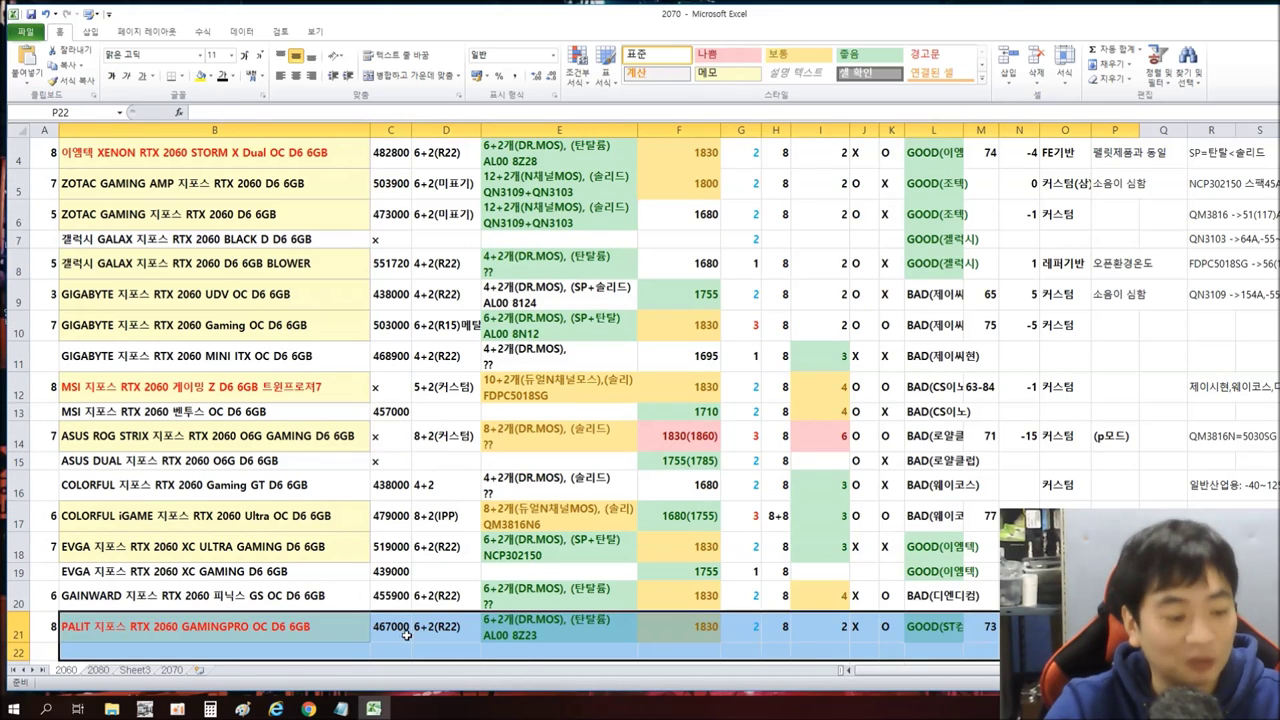
- Review the PALIT GAMINGPRO OC's price against the XENON STORM X Dual OC and highlight the PALIT row again
{"action": "left_click", "coordinate": [402, 630]}
{"action": "left_click", "coordinate": [266, 160]}
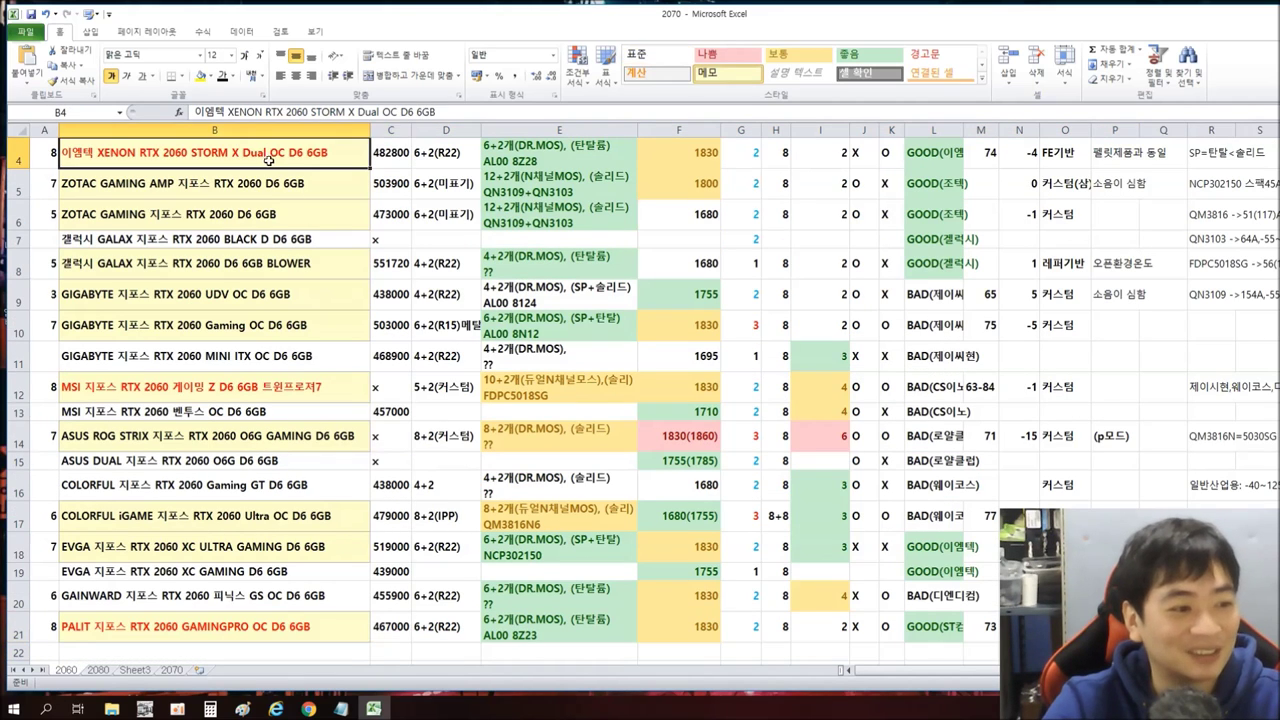
{"action": "left_click", "coordinate": [398, 620]}
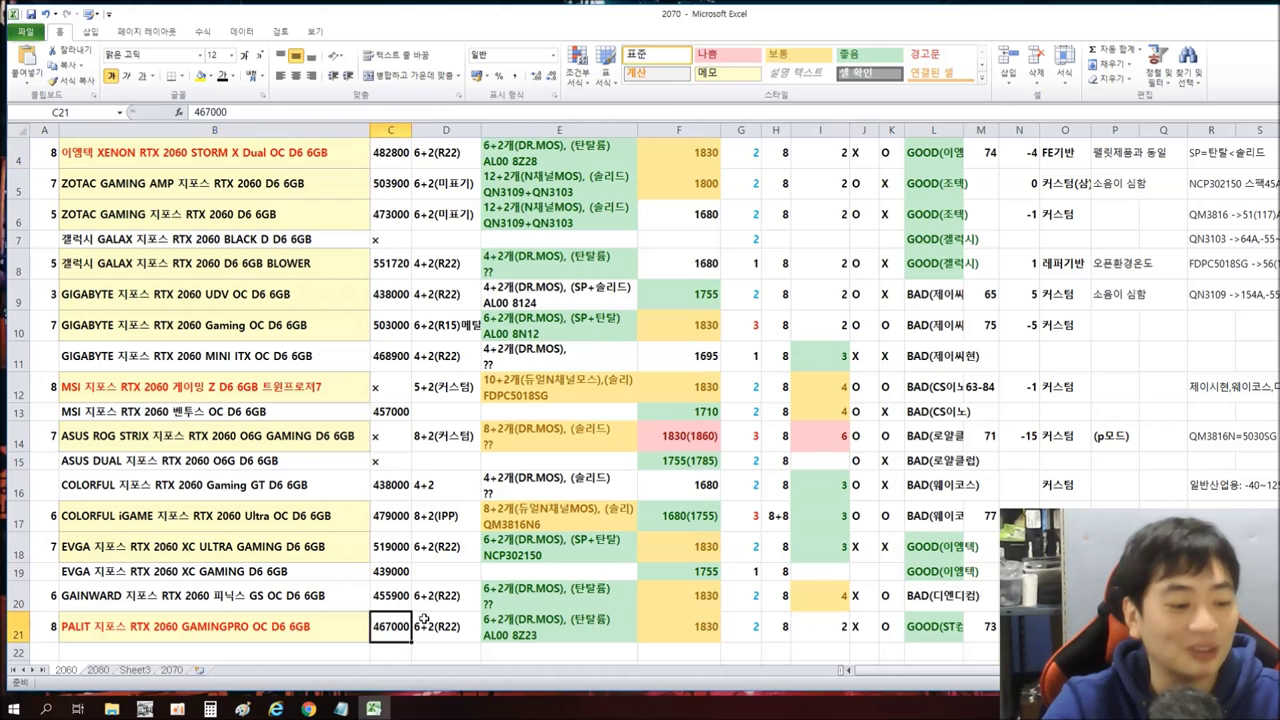
{"action": "left_click_drag", "start_coordinate": [1115, 626], "coordinate": [114, 632]}
{"action": "scroll", "coordinate": [180, 615], "scroll_direction": "up", "scroll_amount": 1}
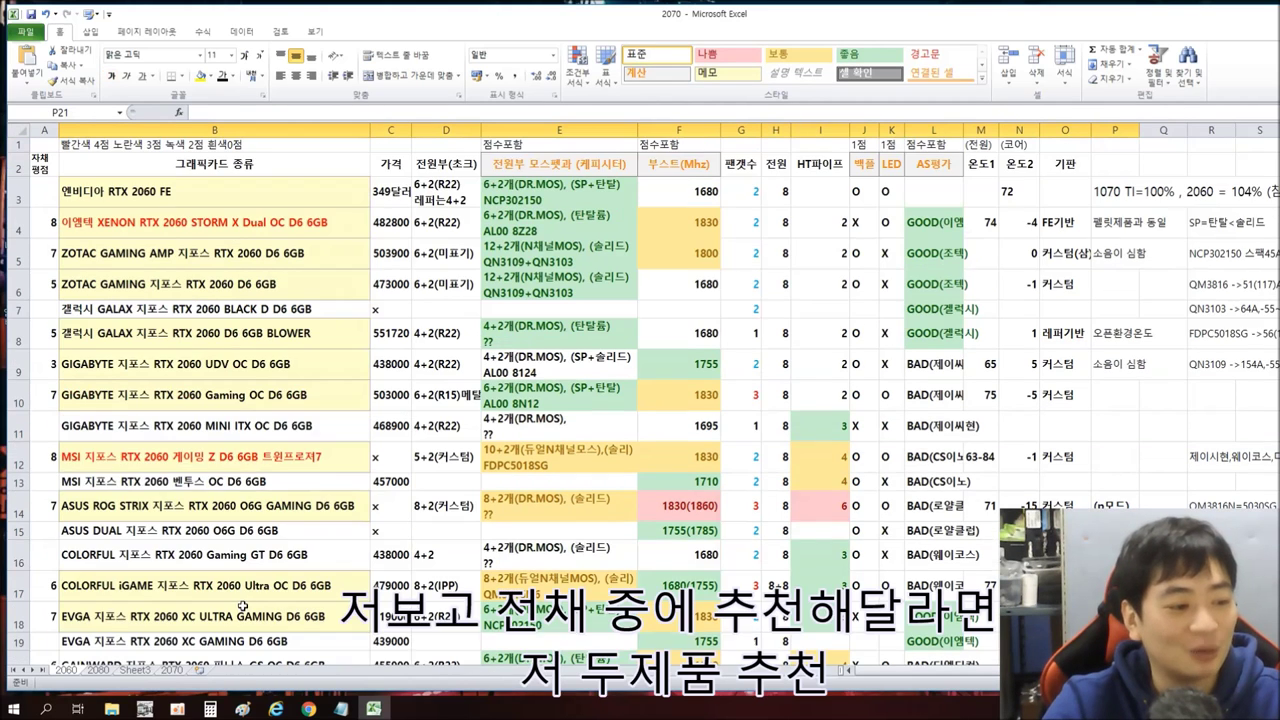
- Point out the XENON STORM X Dual OC and PALIT GAMINGPRO OC names alternately as the two overall recommendations
{"action": "scroll", "coordinate": [260, 596], "scroll_direction": "down", "scroll_amount": 1}
{"action": "left_click", "coordinate": [192, 162]}
{"action": "left_click", "coordinate": [214, 630]}
{"action": "left_click", "coordinate": [248, 154]}
{"action": "left_click", "coordinate": [238, 624]}
{"action": "left_click", "coordinate": [273, 150]}
{"action": "left_click", "coordinate": [265, 636]}
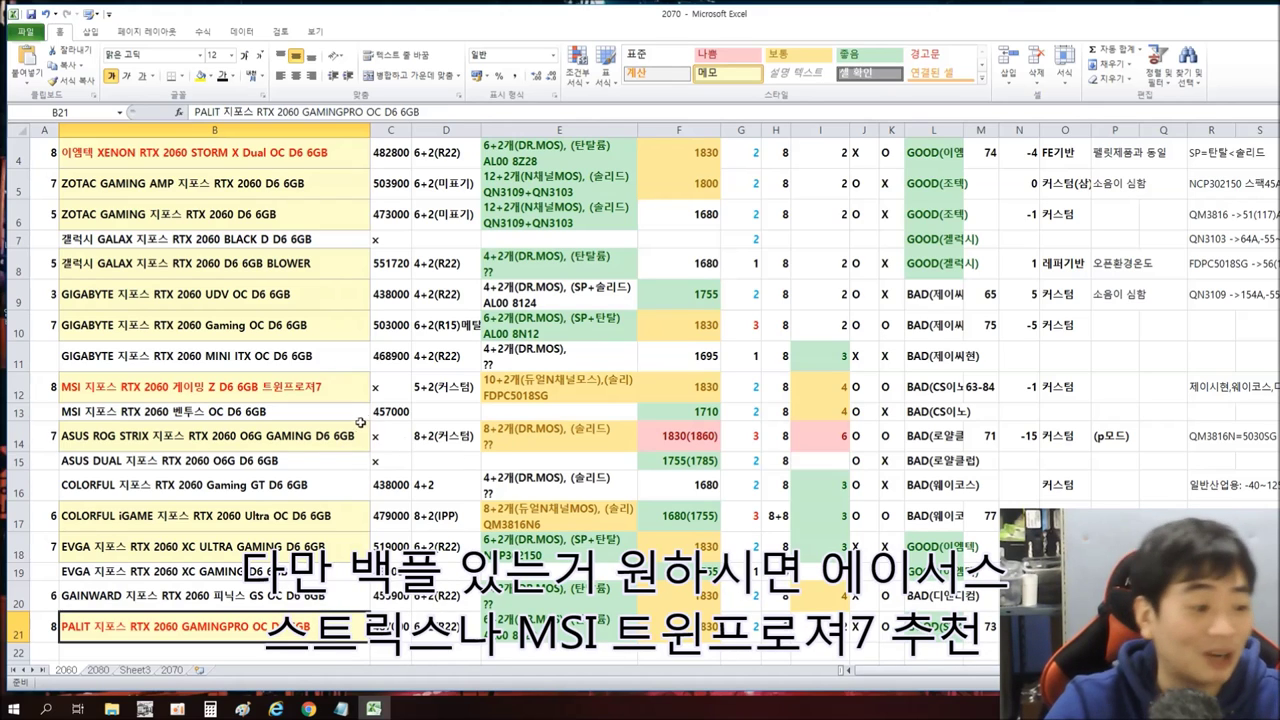
- Point out the MSI 게이밍 Z and ASUS ROG STRIX as the alternatives with a backplate, highlighting the whole STRIX row
{"action": "left_click", "coordinate": [212, 389]}
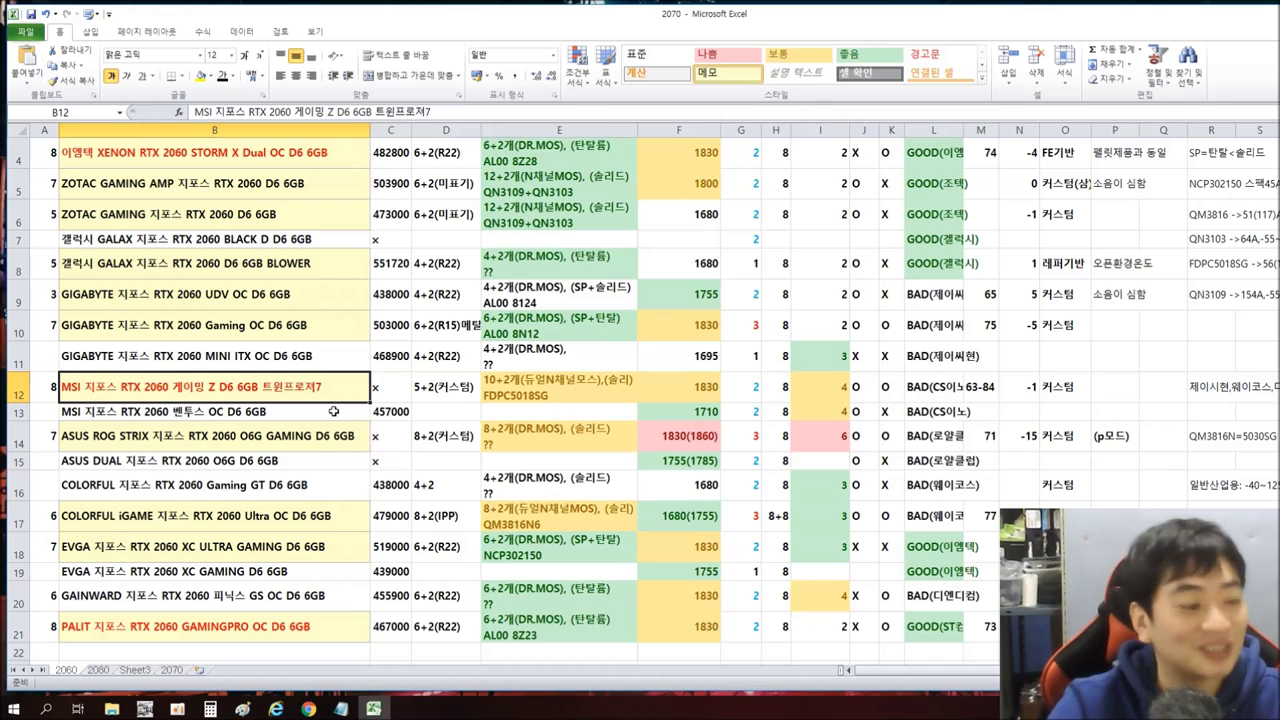
{"action": "left_click", "coordinate": [334, 444]}
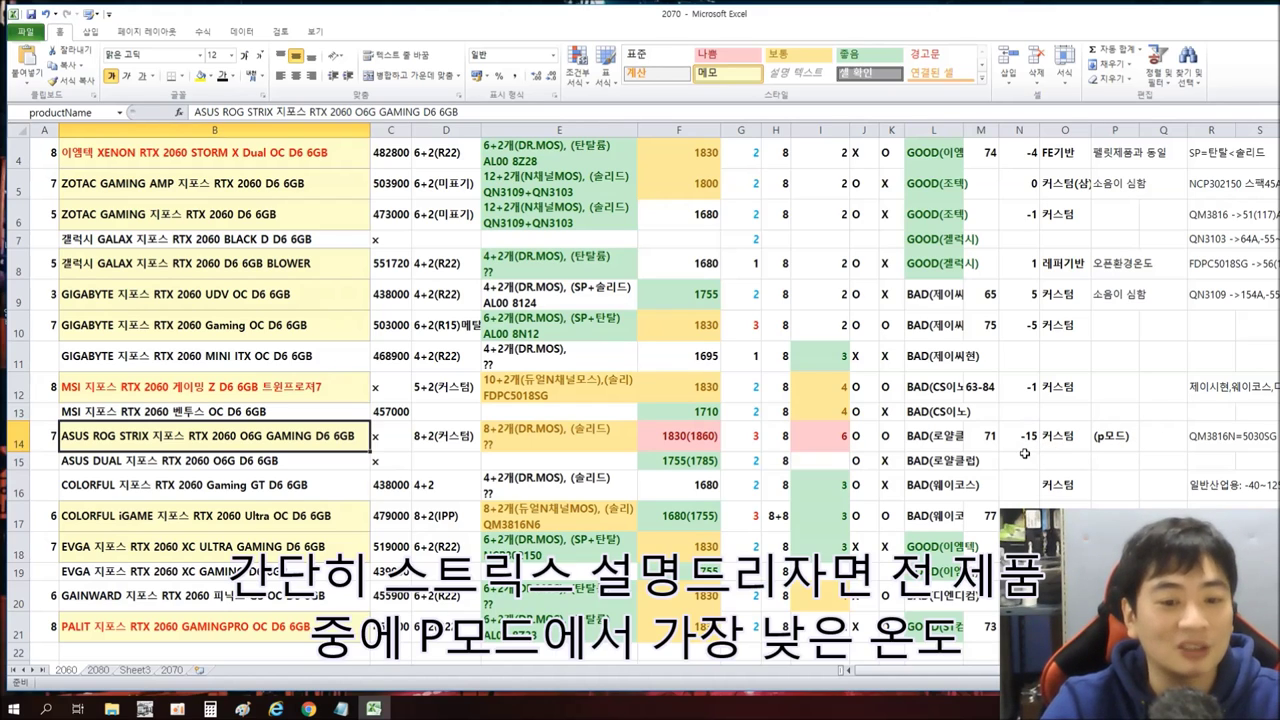
{"action": "left_click_drag", "start_coordinate": [1140, 437], "coordinate": [272, 435]}
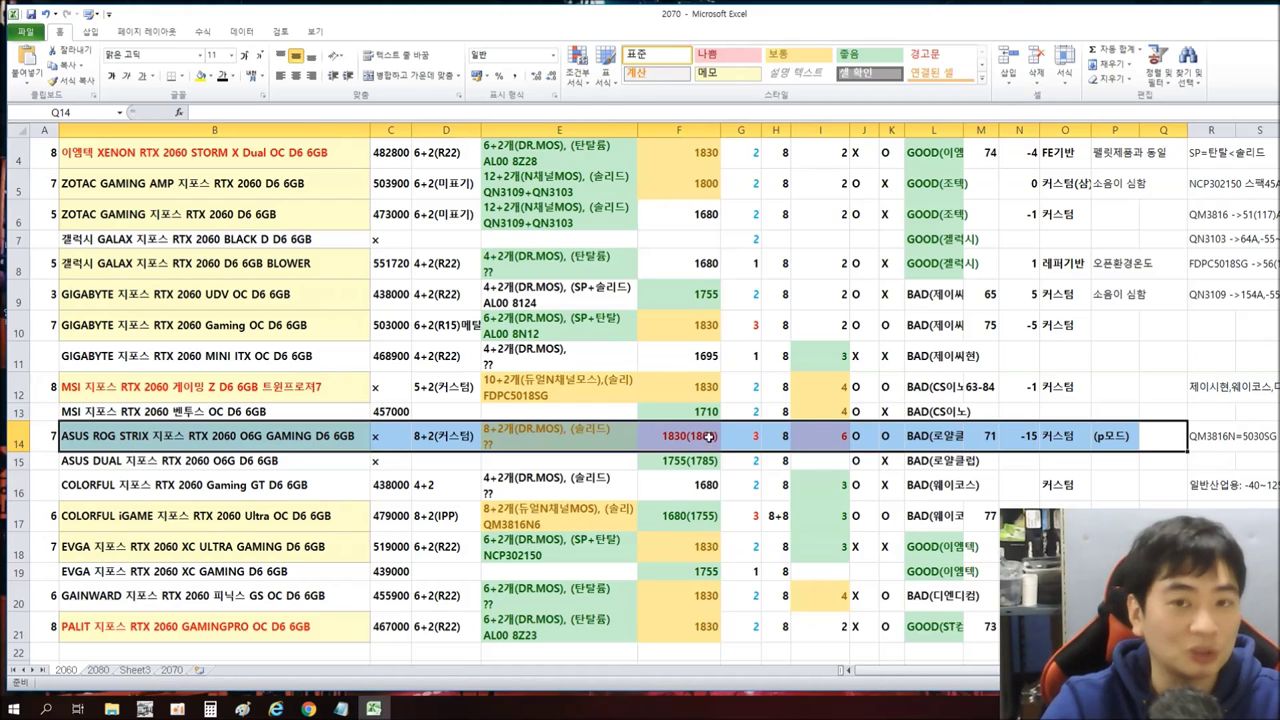
- Examine the ASUS ROG STRIX's P-mode note, AS평가, MOSFET and 전원부 entries in row 14
{"action": "left_click", "coordinate": [1167, 447]}
{"action": "left_click", "coordinate": [1120, 443]}
{"action": "double_click", "coordinate": [1167, 443]}
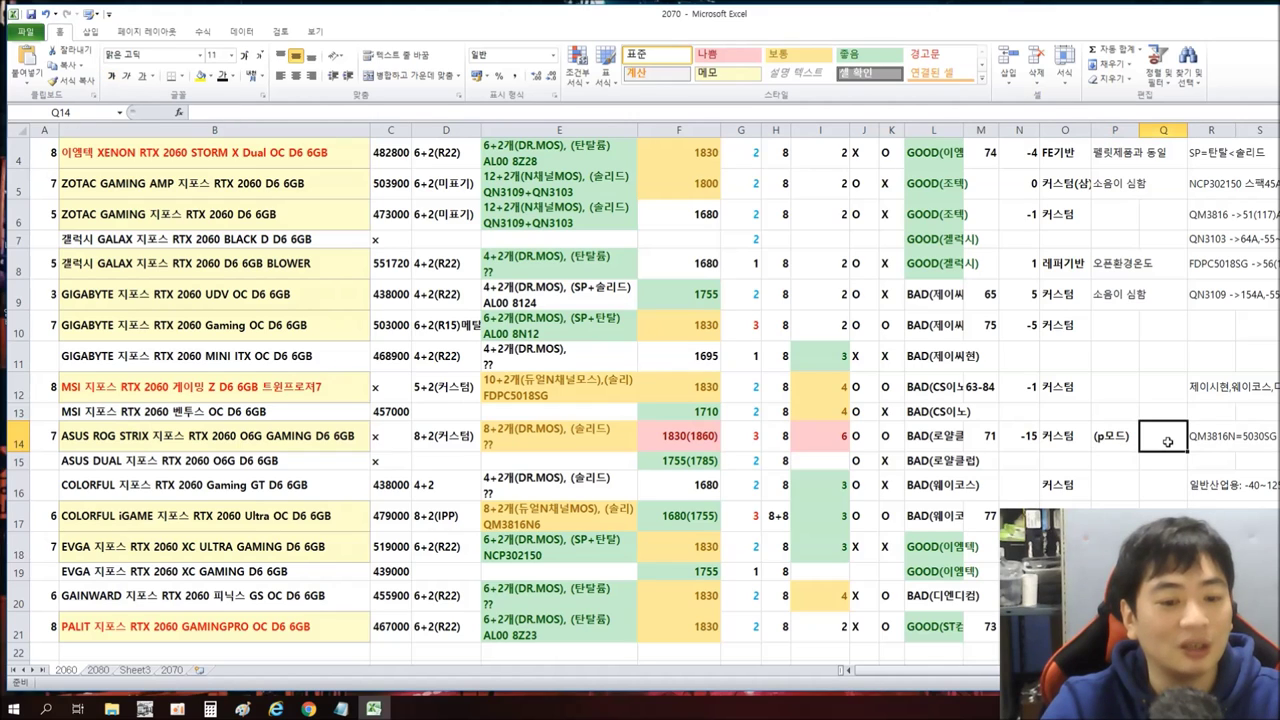
{"action": "left_click", "coordinate": [1115, 436]}
{"action": "left_click", "coordinate": [934, 436]}
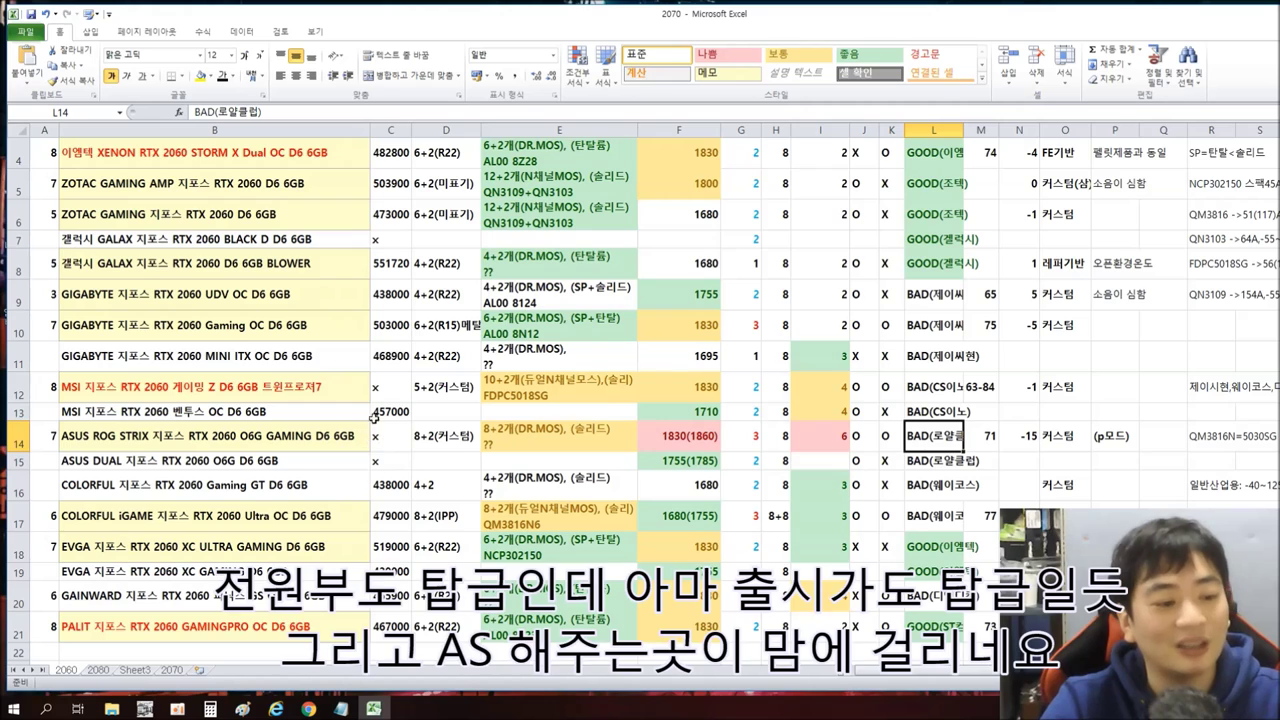
{"action": "left_click", "coordinate": [539, 444]}
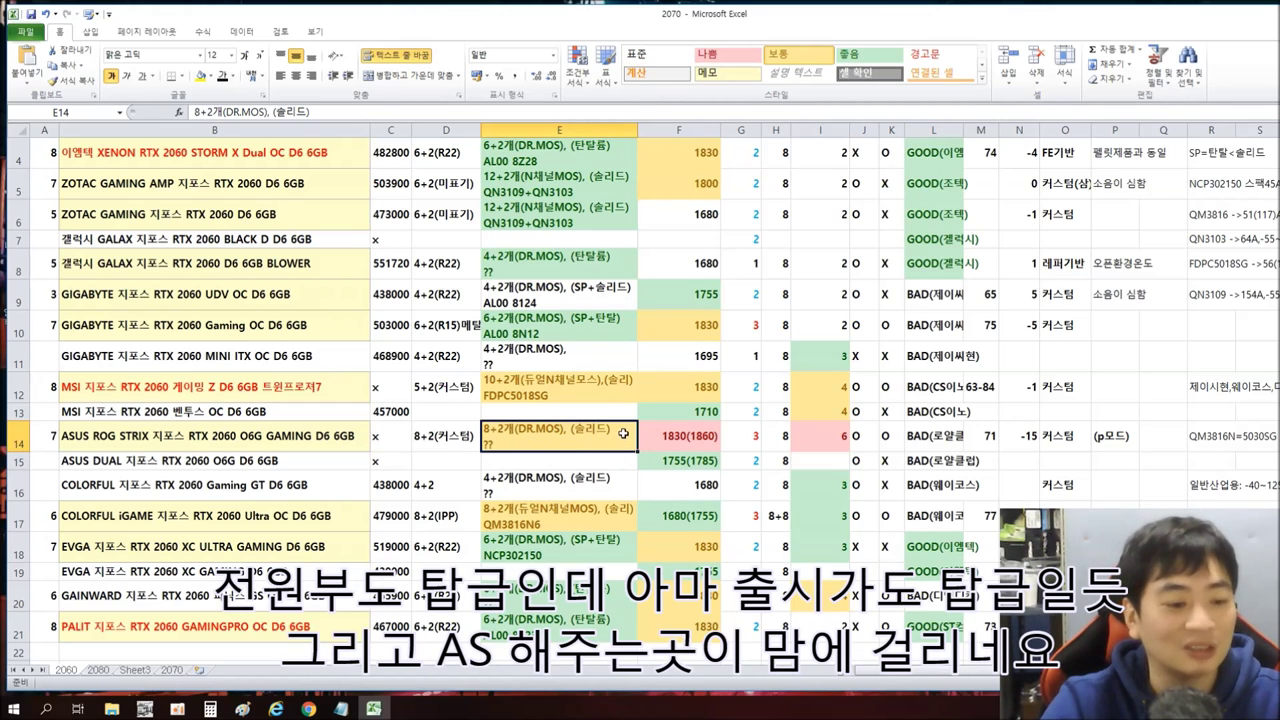
{"action": "key", "text": "Left"}
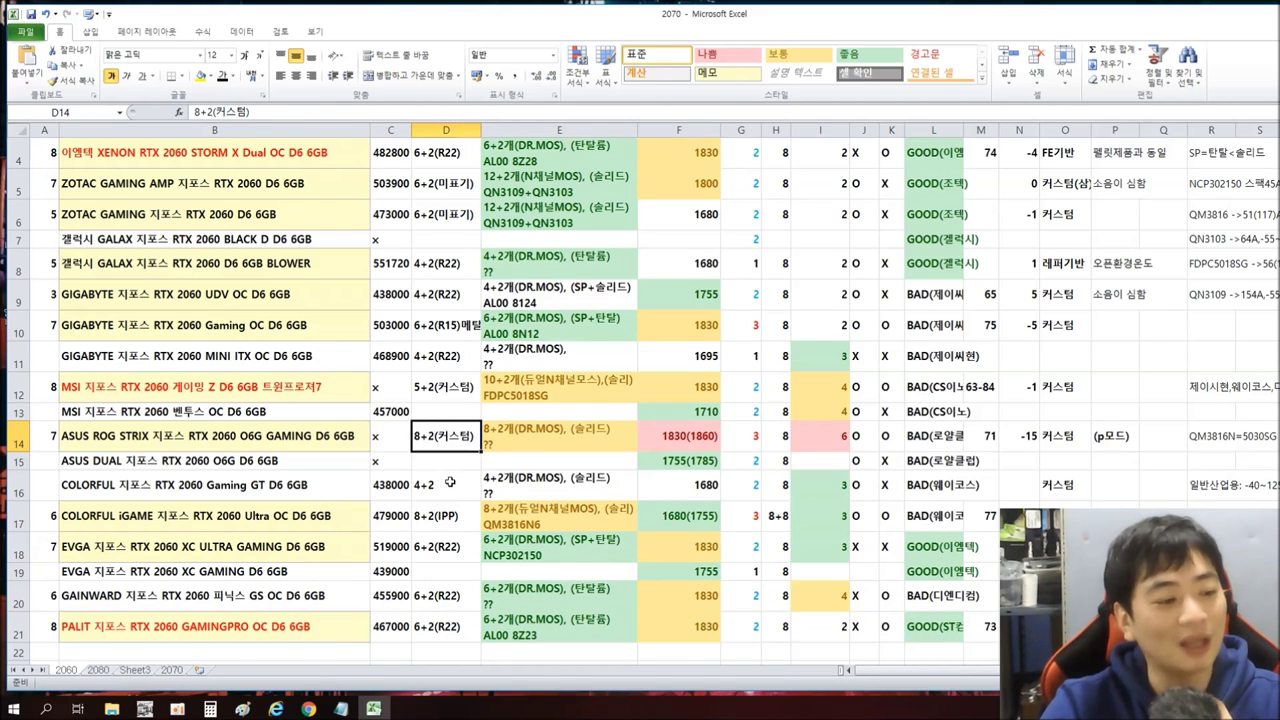
{"action": "scroll", "coordinate": [450, 482], "scroll_direction": "up", "scroll_amount": 1}
{"action": "scroll", "coordinate": [432, 486], "scroll_direction": "down", "scroll_amount": 1}
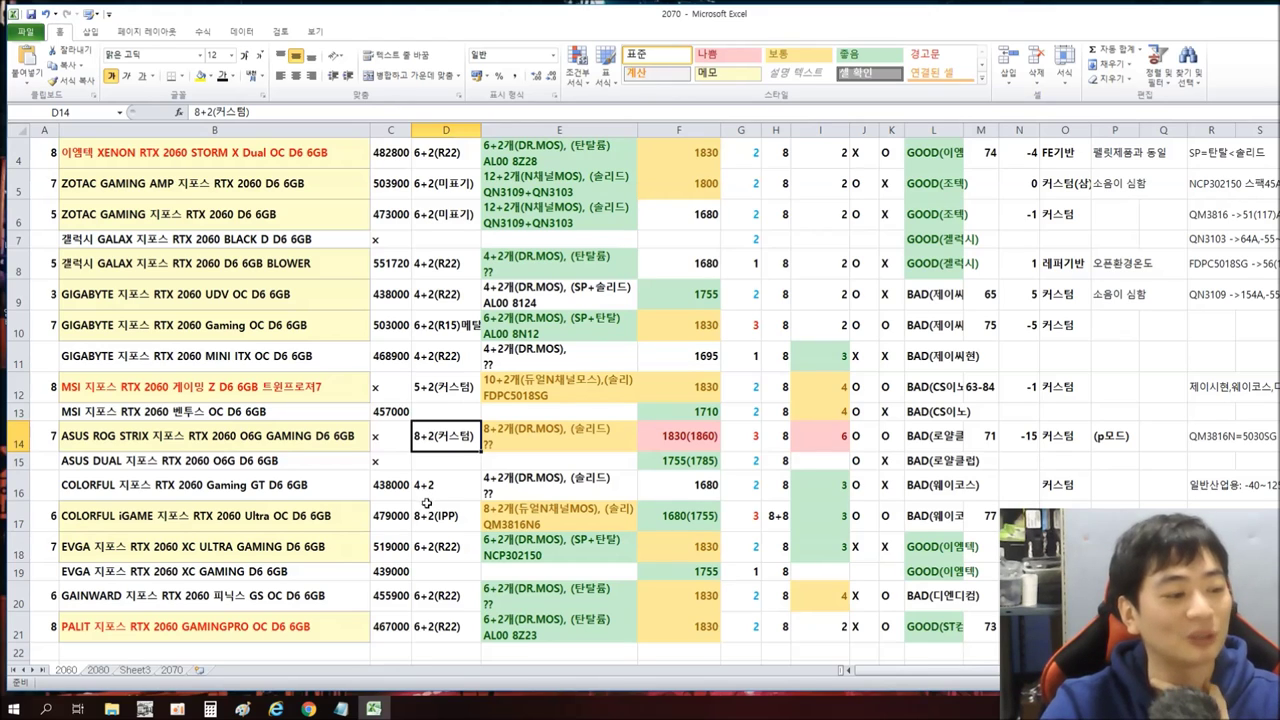
- Review the COLORFUL iGAME Ultra OC's MOSFET entry and boost clock, and highlight its row from name through noise note
{"action": "left_click", "coordinate": [255, 518]}
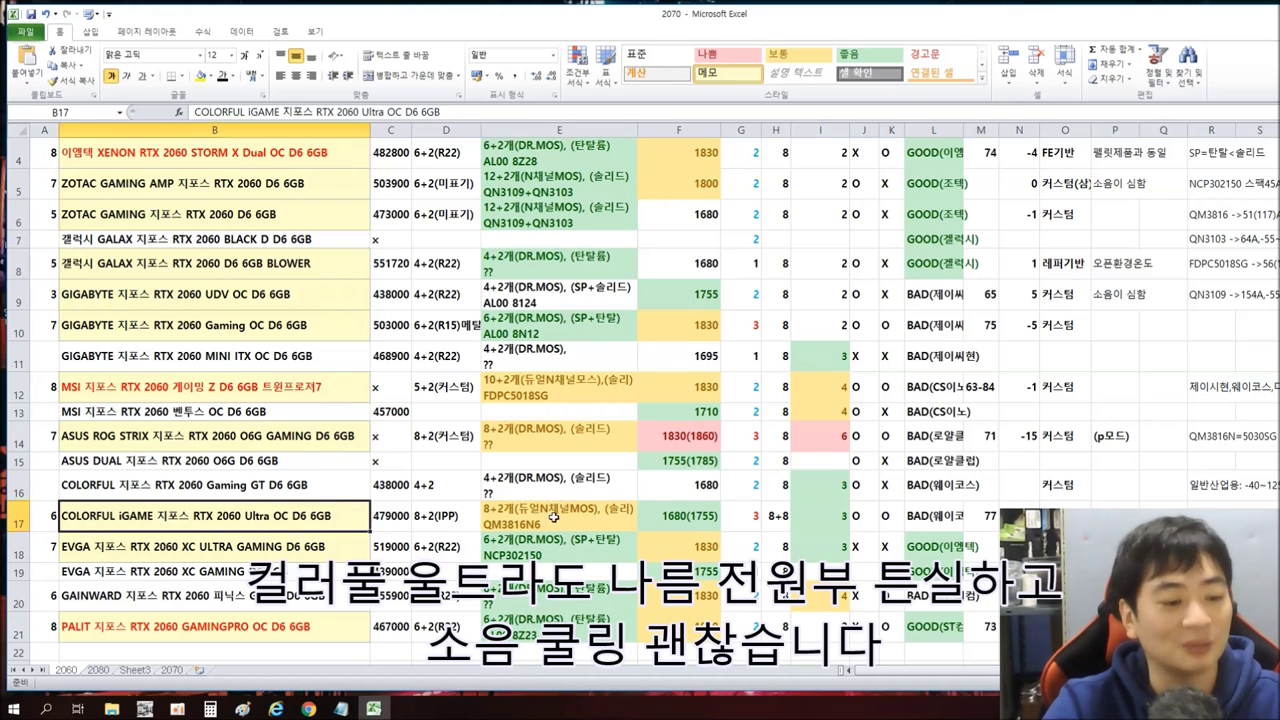
{"action": "left_click", "coordinate": [522, 518]}
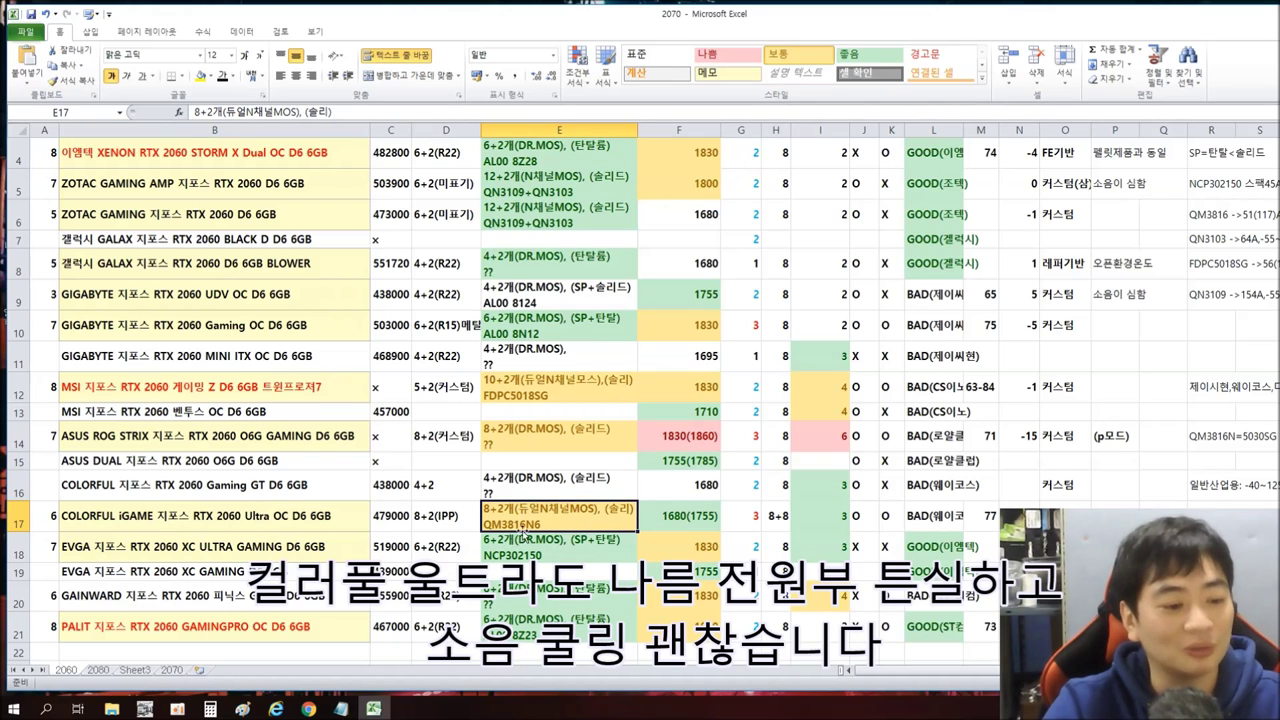
{"action": "left_click", "coordinate": [686, 521]}
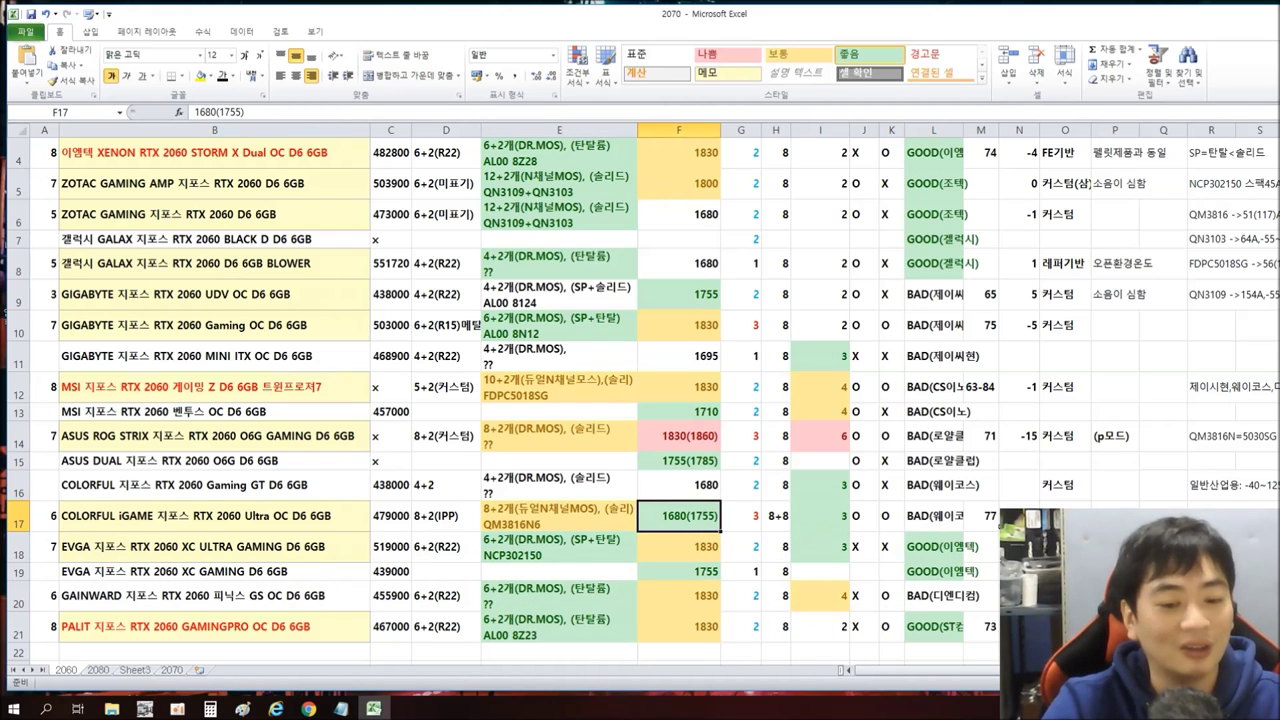
{"action": "left_click_drag", "start_coordinate": [1110, 516], "coordinate": [256, 512]}
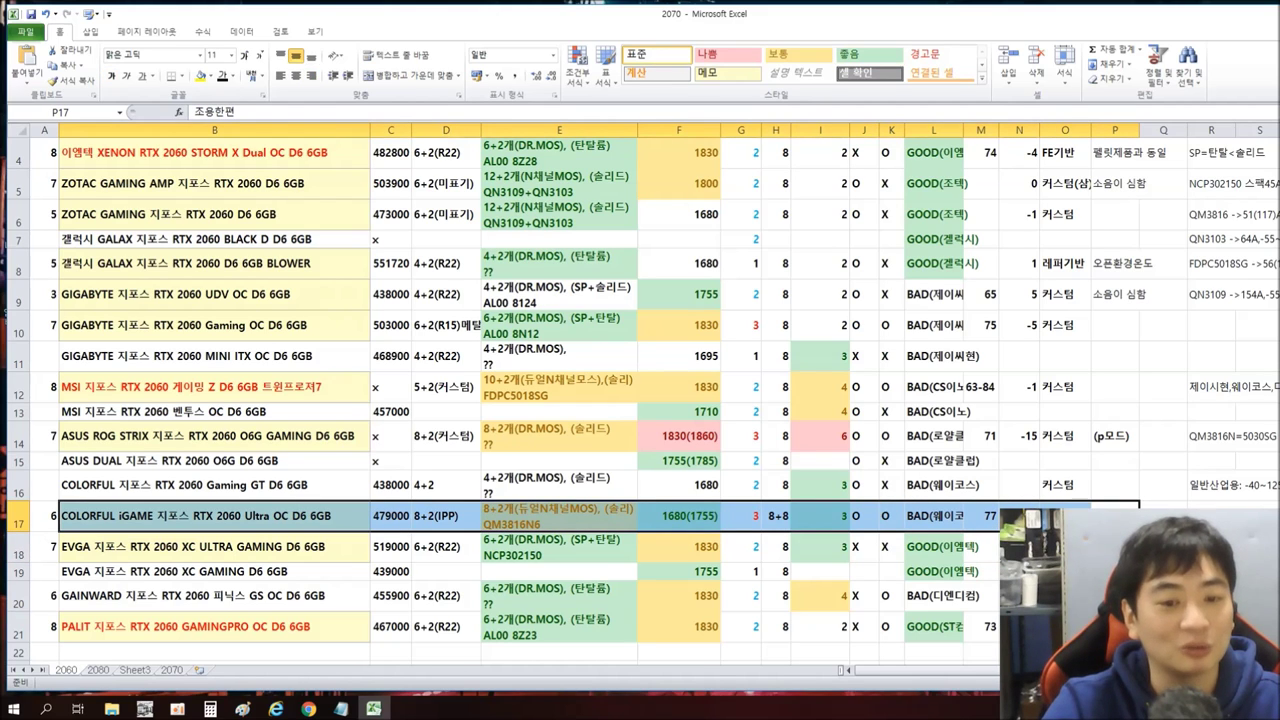
{"action": "scroll", "coordinate": [1079, 505], "scroll_direction": "up", "scroll_amount": 1}
{"action": "scroll", "coordinate": [1018, 462], "scroll_direction": "down", "scroll_amount": 1}
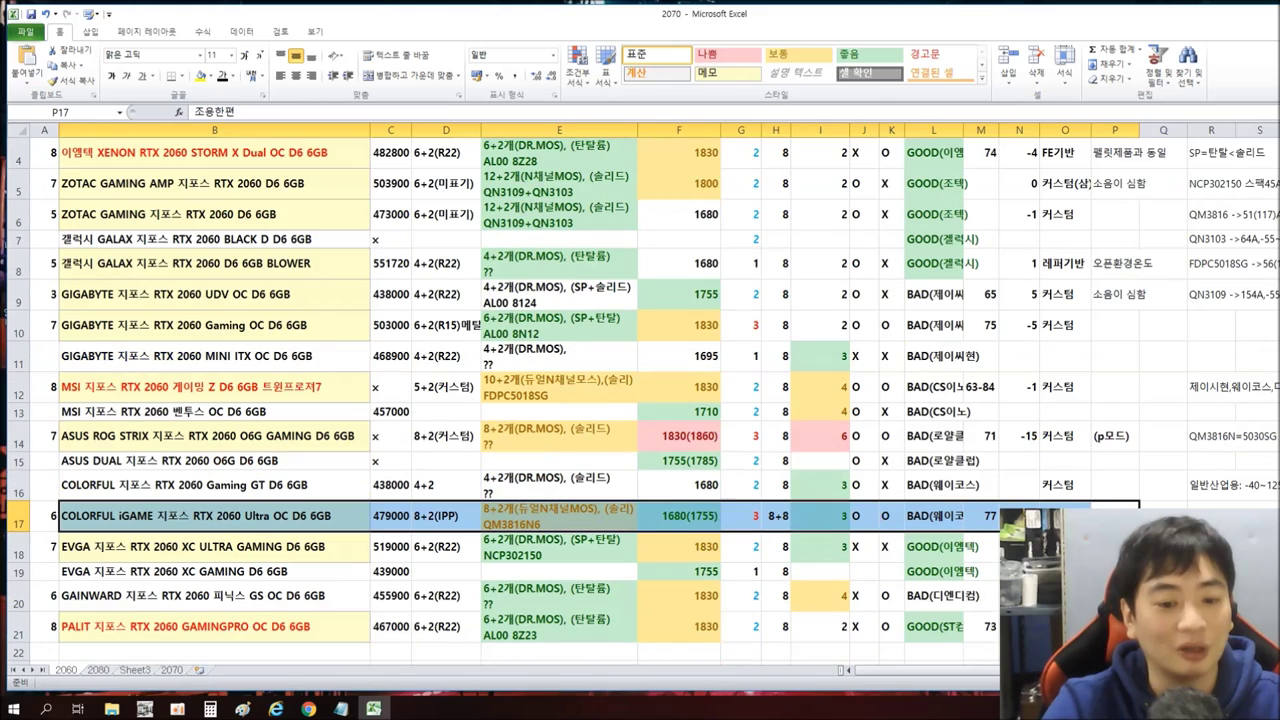
- Compare the ASUS ROG STRIX's 온도2 with the COLORFUL iGAME Ultra OC's row, and check the latter's noise note, 조용한편
{"action": "left_click", "coordinate": [993, 443]}
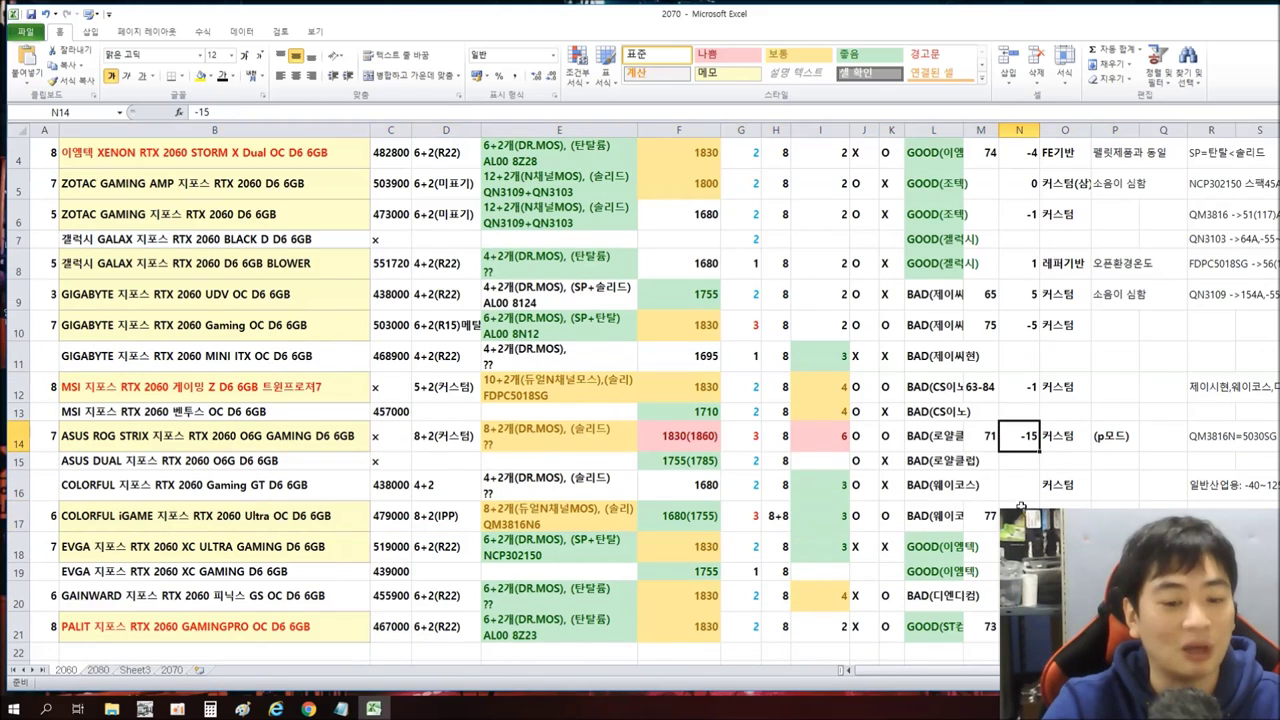
{"action": "left_click_drag", "start_coordinate": [1163, 516], "coordinate": [100, 517]}
{"action": "left_click", "coordinate": [1115, 516]}
{"action": "type", "text": "ㅈ"}
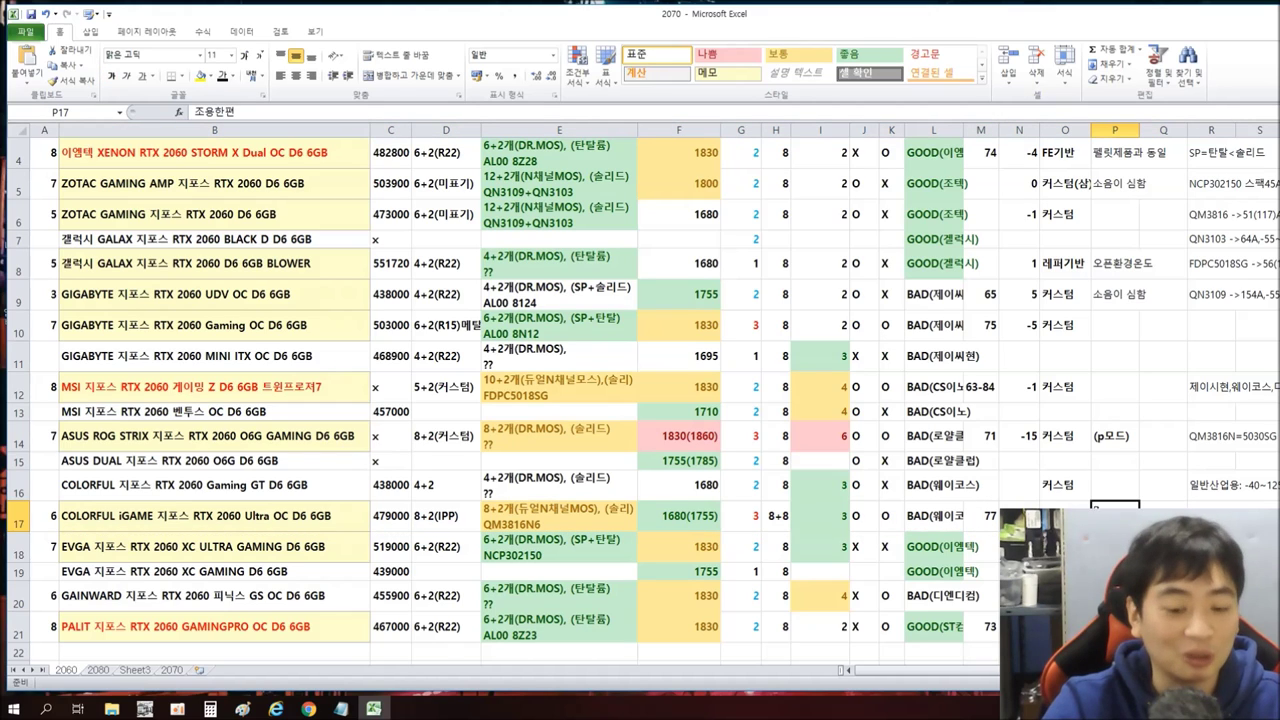
{"action": "type", "text": "용한편"}
{"action": "left_click_drag", "start_coordinate": [1163, 516], "coordinate": [1115, 517]}
{"action": "left_click", "coordinate": [1163, 571]}
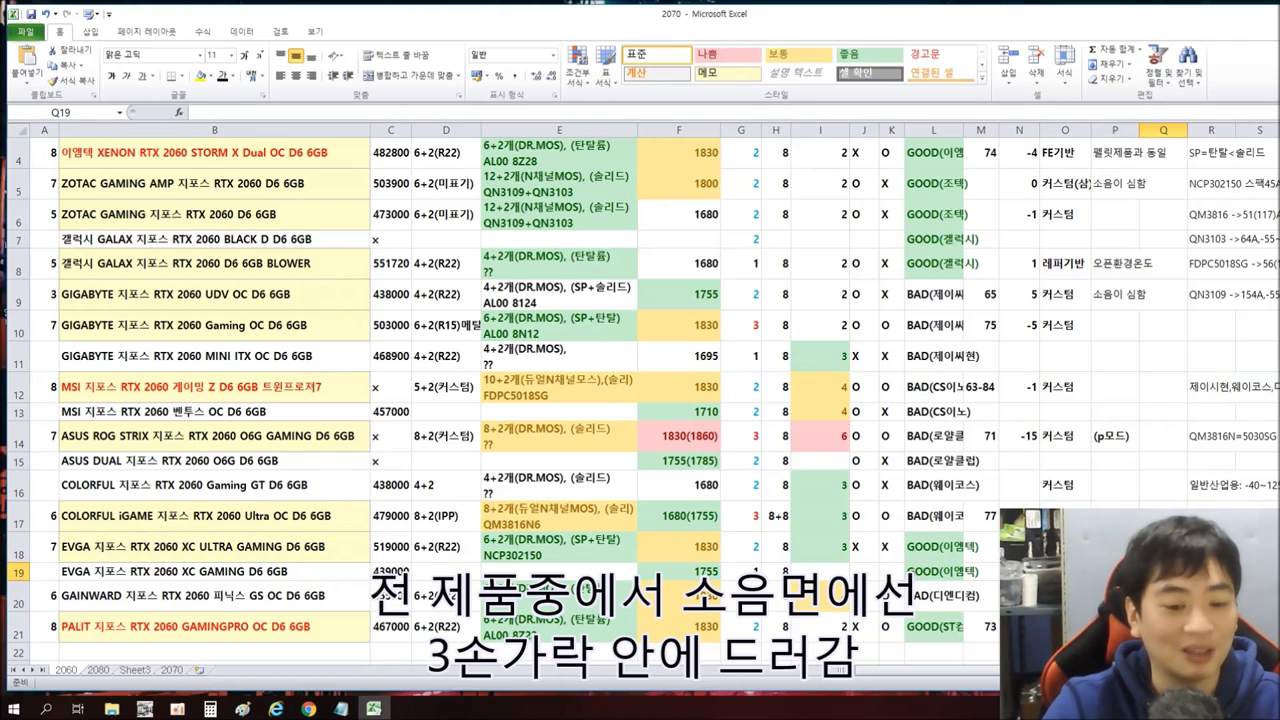
- Highlight the COLORFUL iGAME Ultra OC's row across its specifications and check its price
{"action": "left_click_drag", "start_coordinate": [1163, 516], "coordinate": [820, 511]}
{"action": "left_click_drag", "start_coordinate": [805, 505], "coordinate": [112, 510]}
{"action": "left_click", "coordinate": [395, 516]}
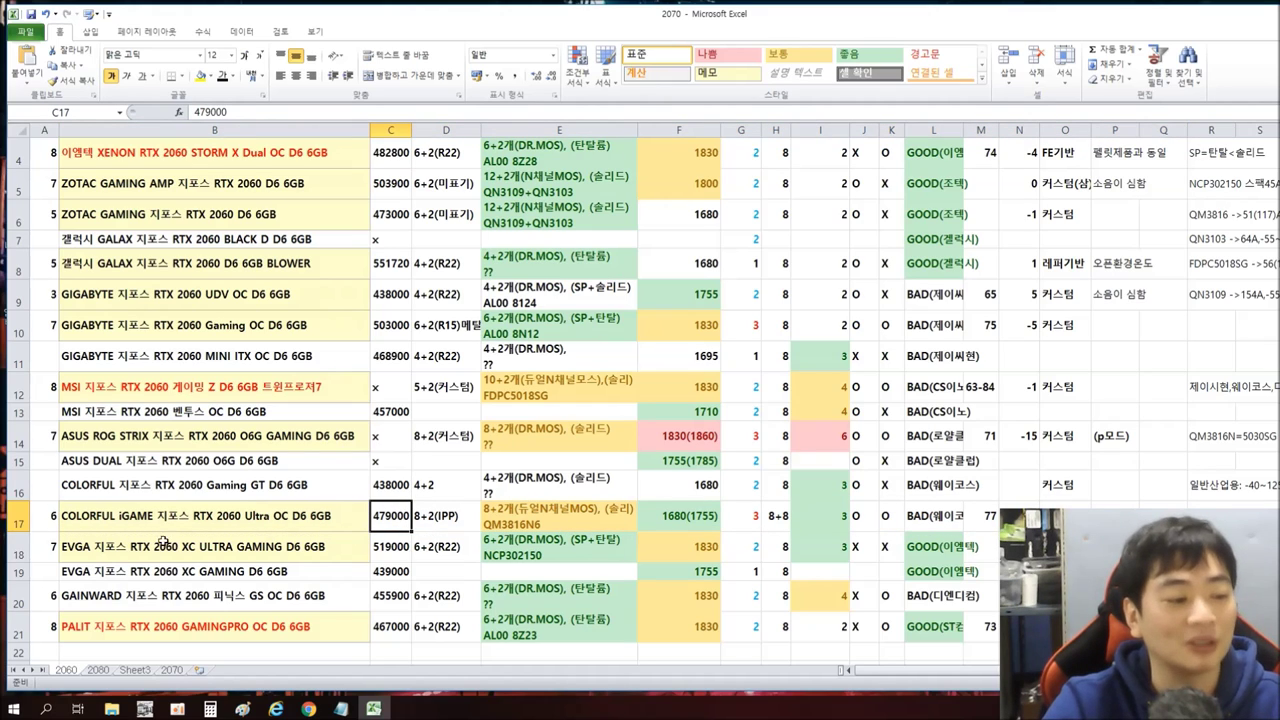
{"action": "left_click_drag", "start_coordinate": [43, 517], "coordinate": [1110, 518]}
- Point out the GIGABYTE Gaming OC's score and name in row 10, and highlight its full row
{"action": "left_click_drag", "start_coordinate": [38, 328], "coordinate": [198, 330]}
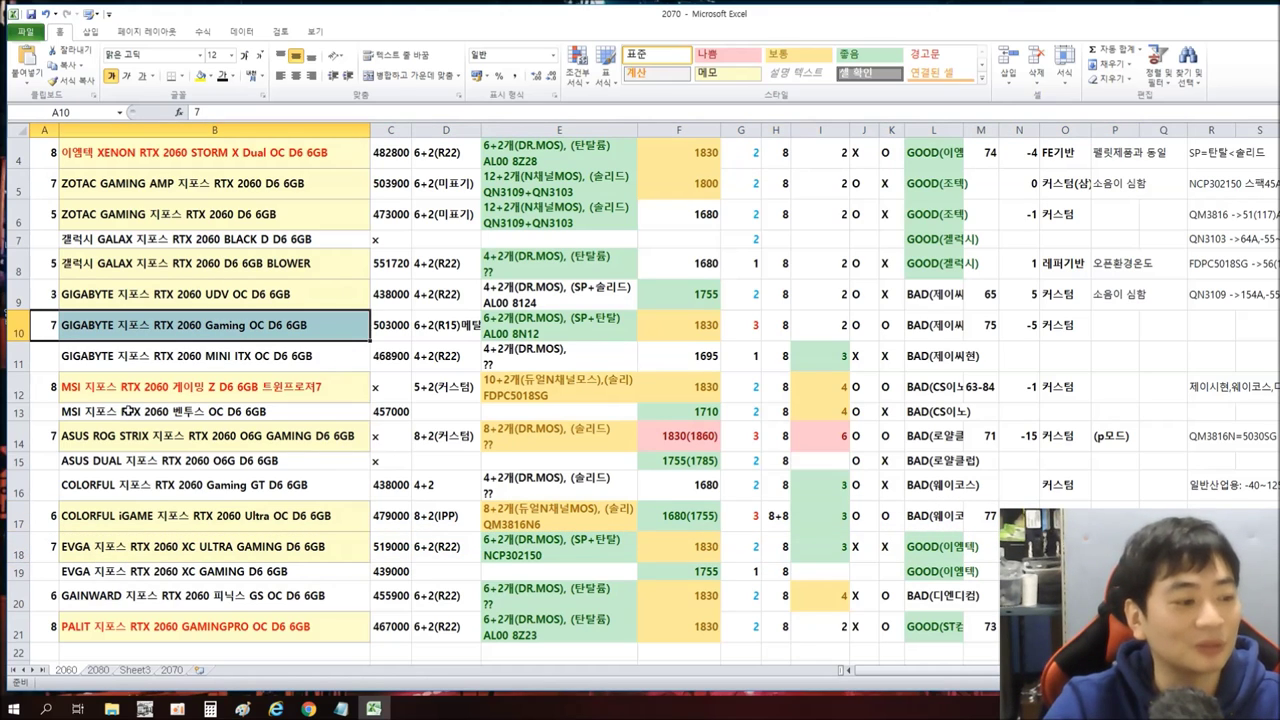
{"action": "left_click", "coordinate": [56, 329]}
{"action": "left_click", "coordinate": [200, 325]}
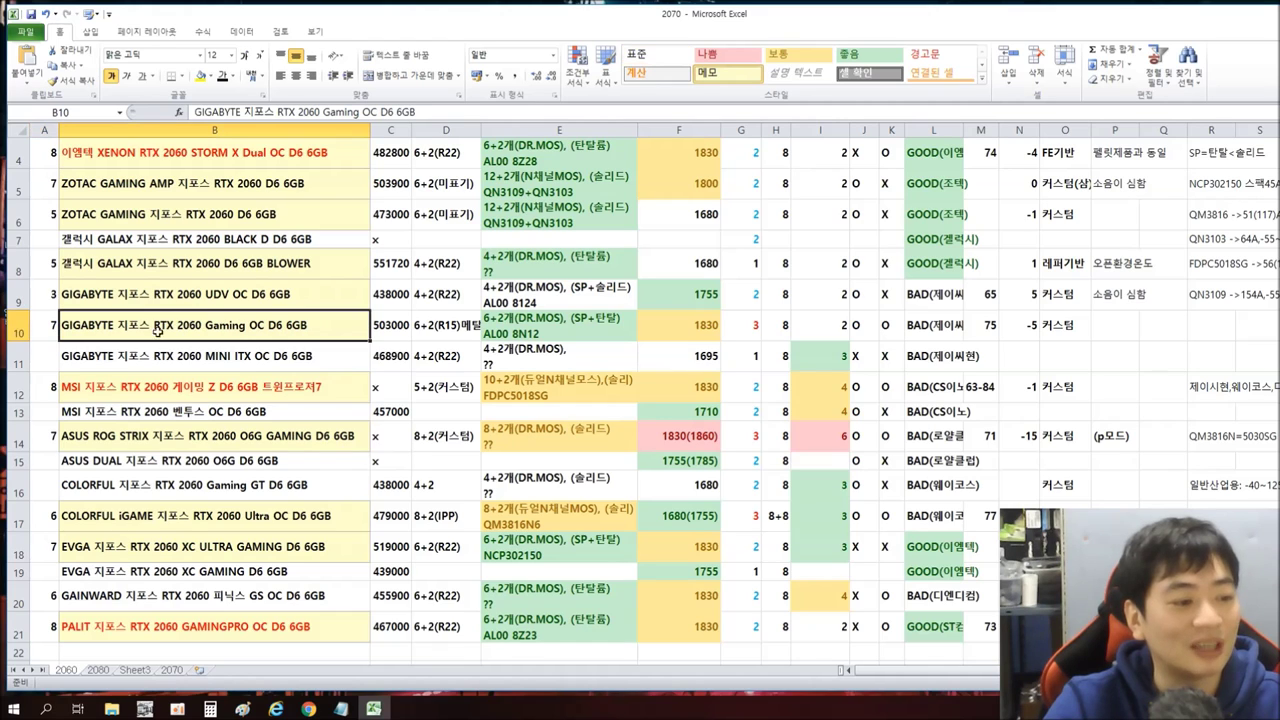
{"action": "left_click_drag", "start_coordinate": [38, 324], "coordinate": [1212, 336]}
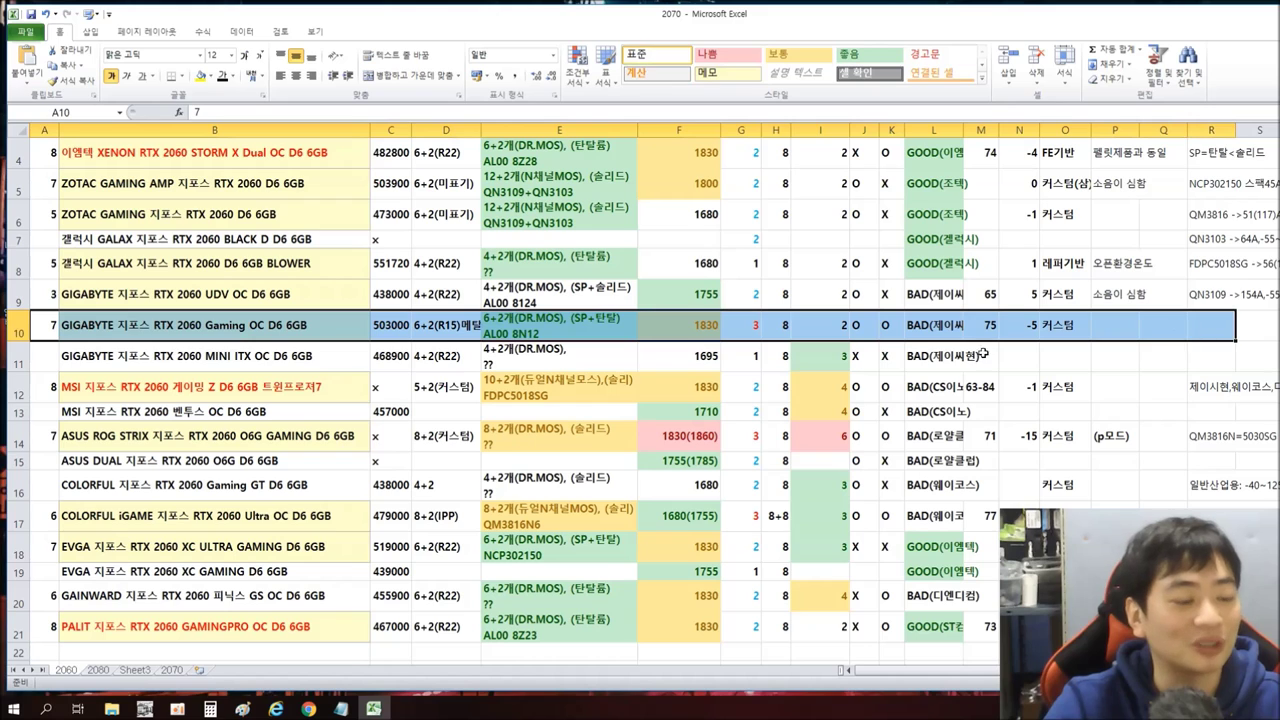
- Check the GIGABYTE Gaming OC's 백플 and LED entries against the column headings, and highlight its row once more
{"action": "scroll", "coordinate": [478, 354], "scroll_direction": "up", "scroll_amount": 1}
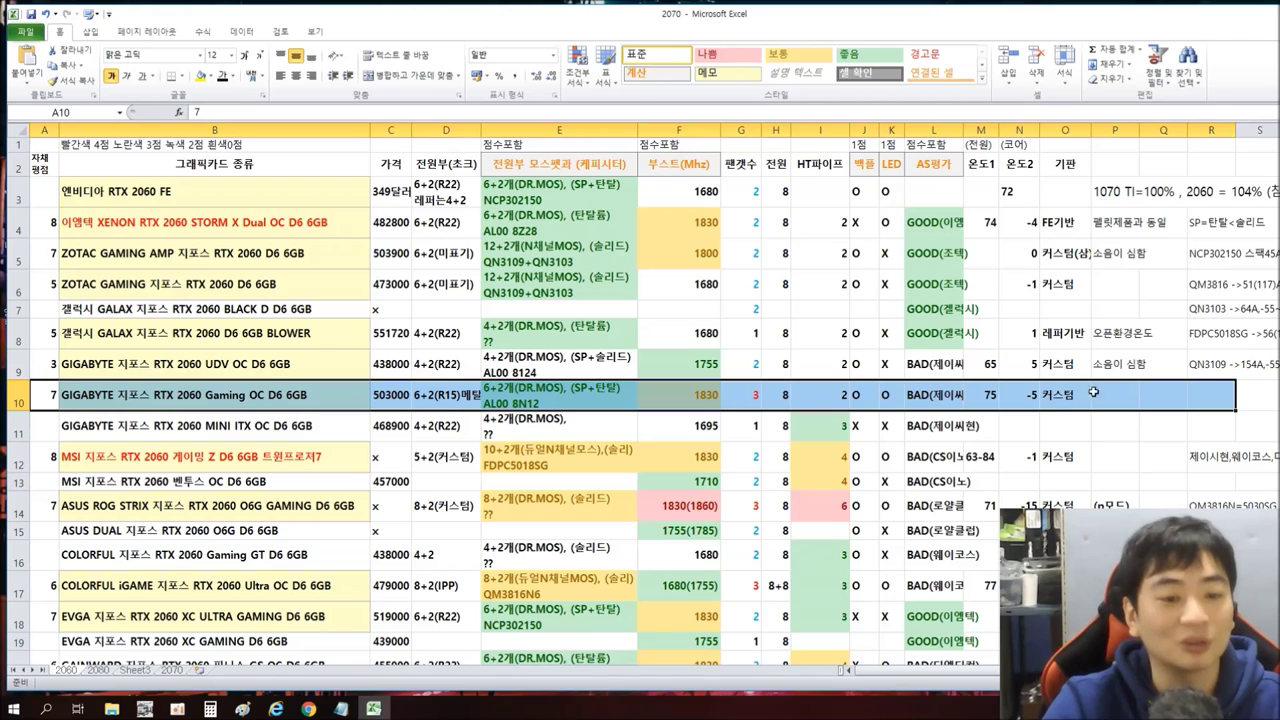
{"action": "left_click", "coordinate": [865, 404]}
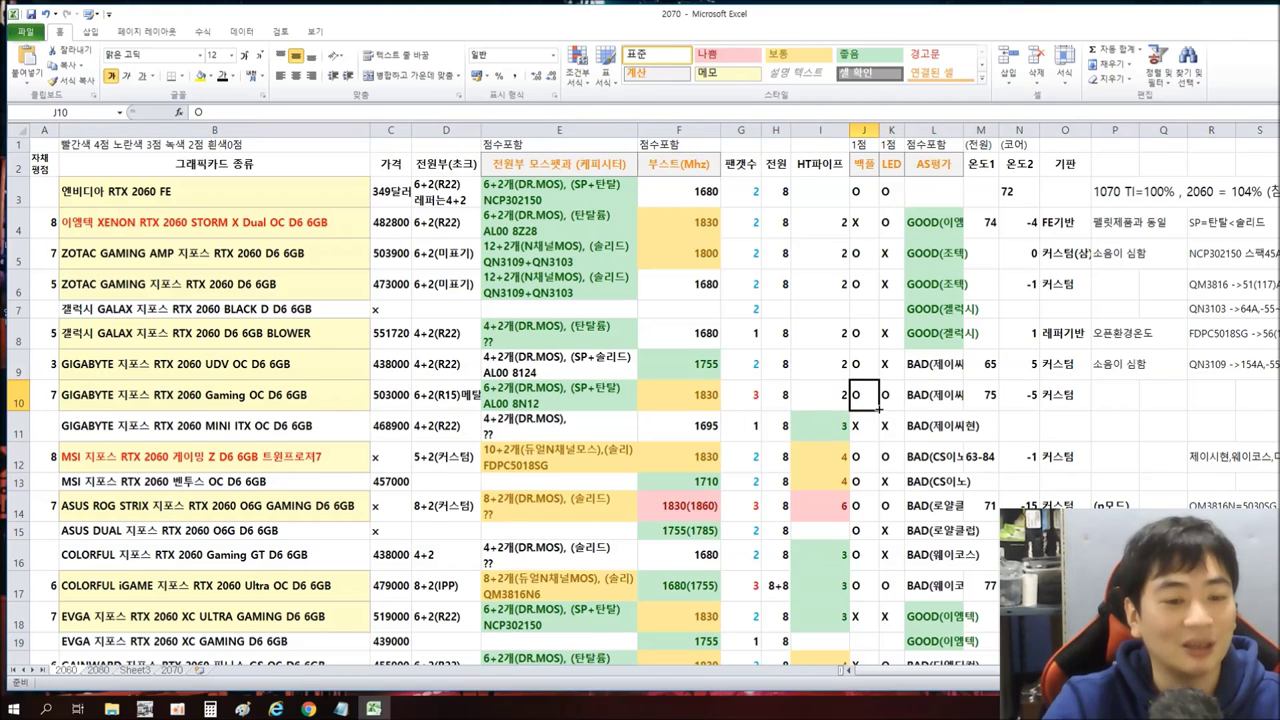
{"action": "left_click", "coordinate": [888, 397]}
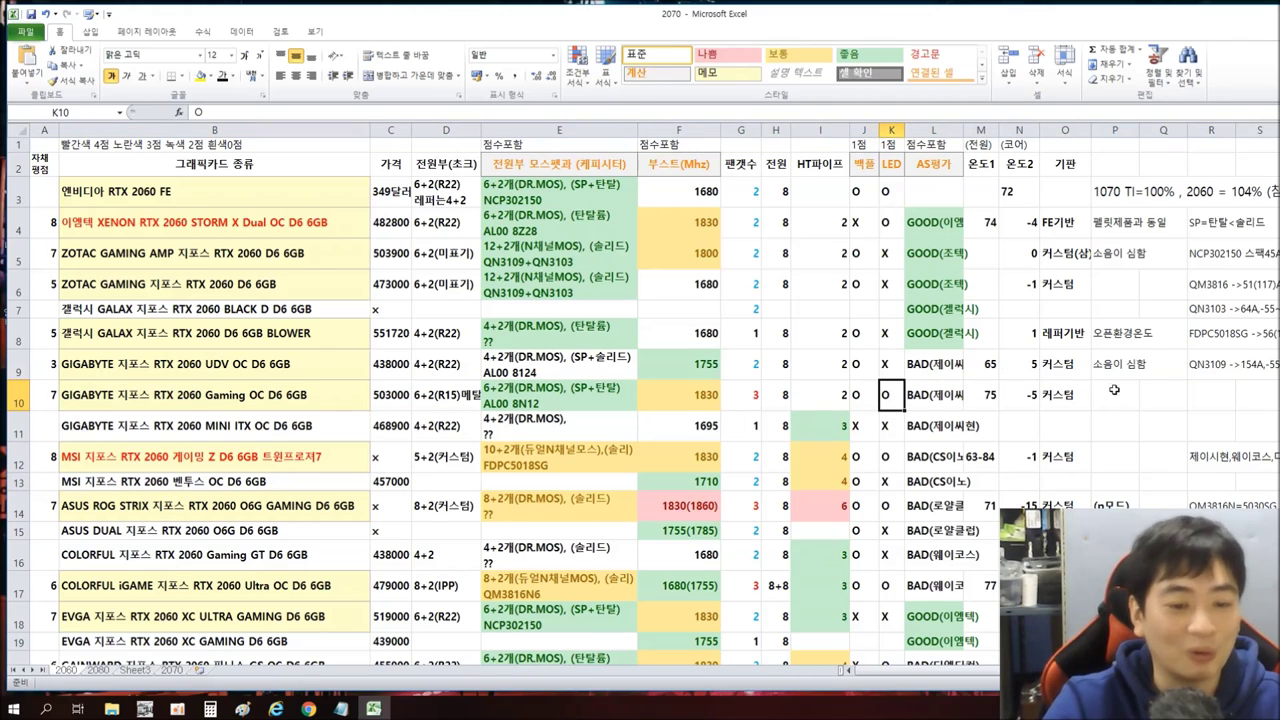
{"action": "left_click_drag", "start_coordinate": [1153, 397], "coordinate": [48, 395]}
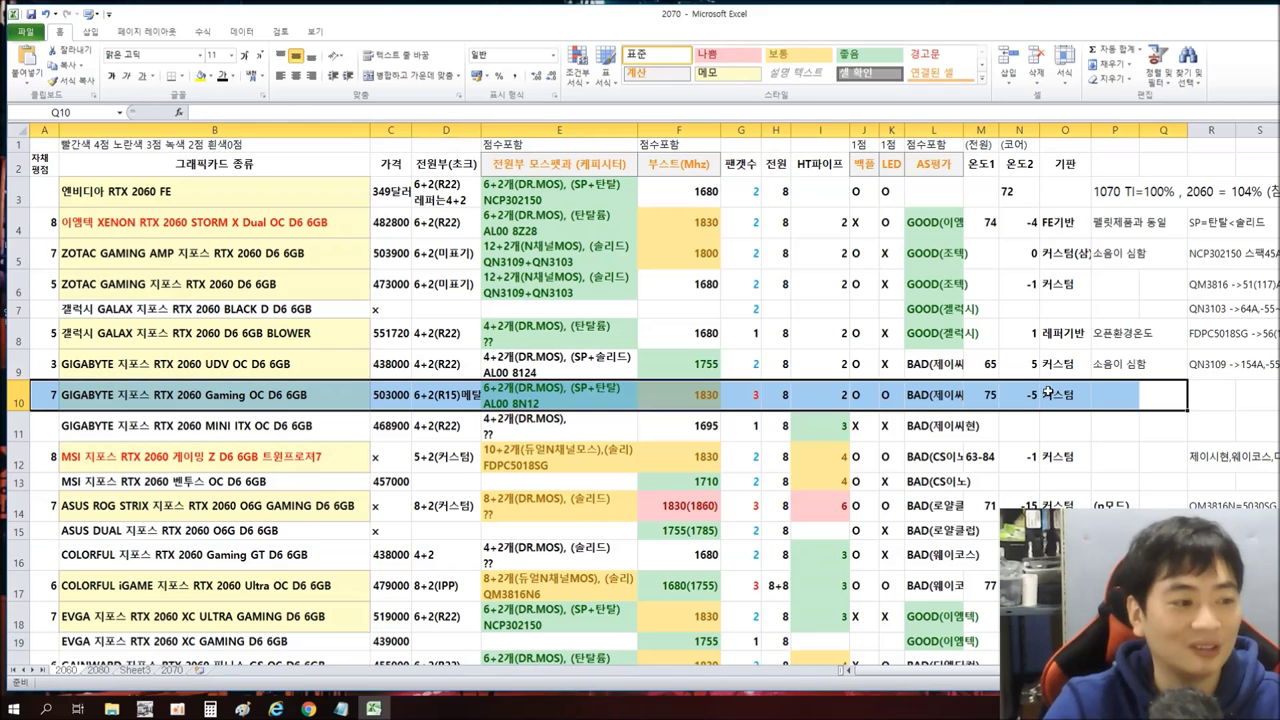
{"action": "left_click", "coordinate": [1160, 456]}
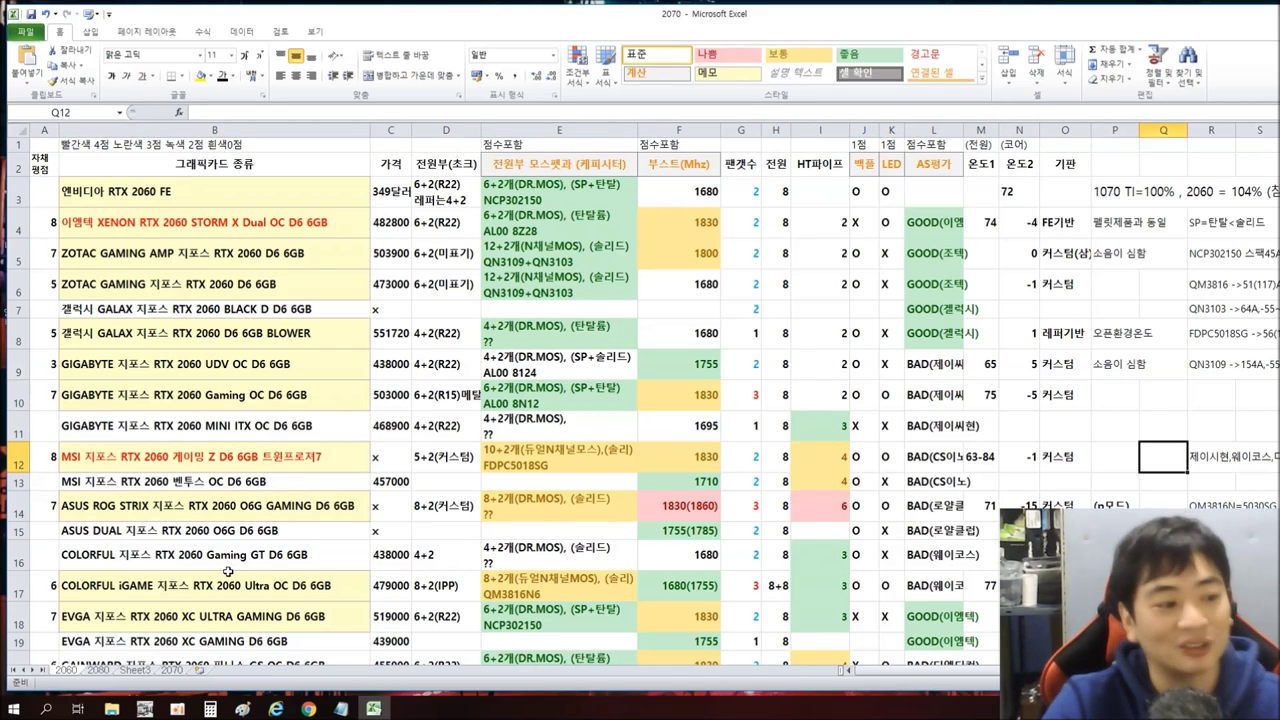
- Find the EVGA XC ULTRA GAMING, highlight its row from price through AS평가, and check its 백플 entry
{"action": "scroll", "coordinate": [231, 380], "scroll_direction": "down", "scroll_amount": 1}
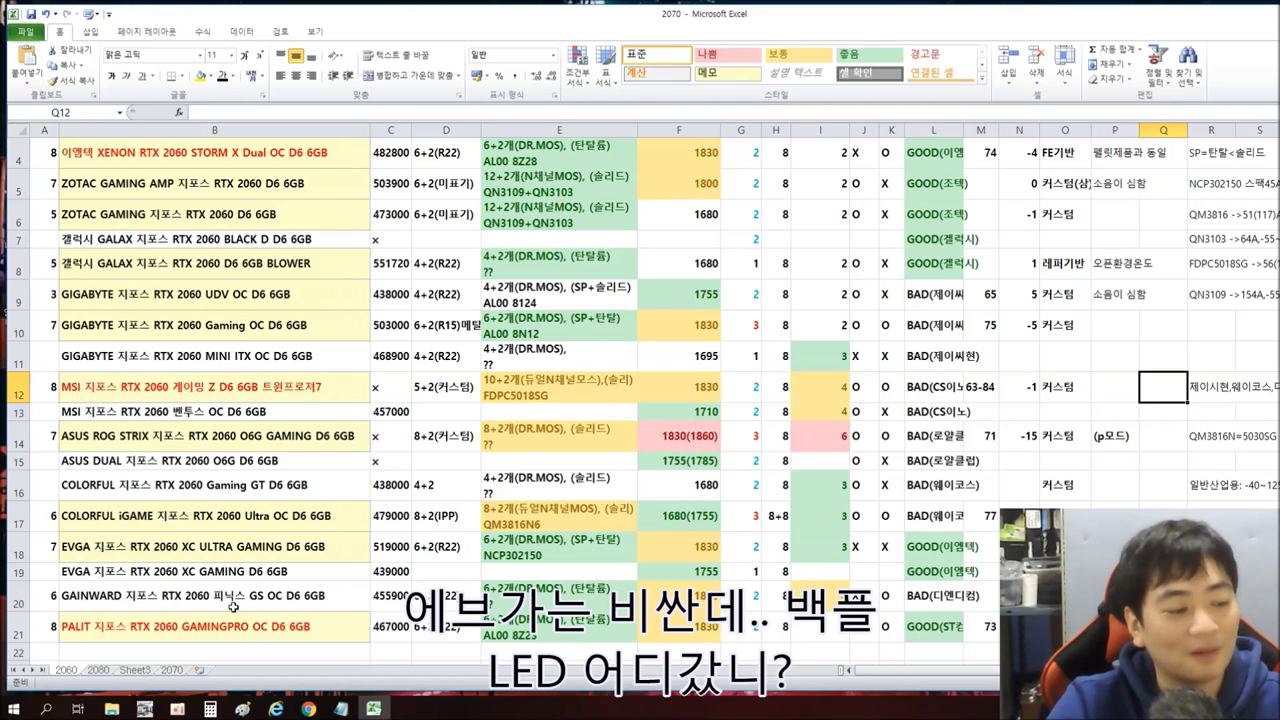
{"action": "left_click", "coordinate": [189, 550]}
{"action": "left_click_drag", "start_coordinate": [390, 552], "coordinate": [934, 552]}
{"action": "left_click", "coordinate": [863, 548]}
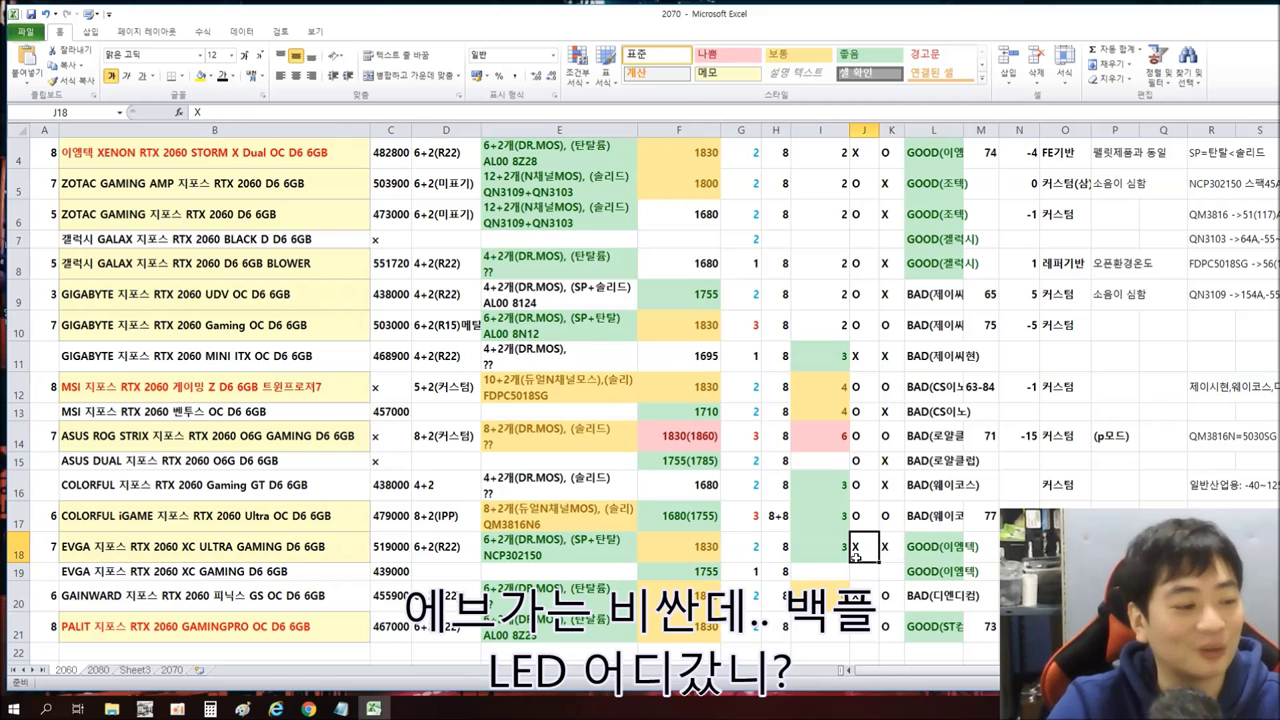
- Highlight the ASUS DUAL O6G's row, and the MSI 벤투스 OC's row from its name across its specifications
{"action": "scroll", "coordinate": [782, 578], "scroll_direction": "up", "scroll_amount": 1}
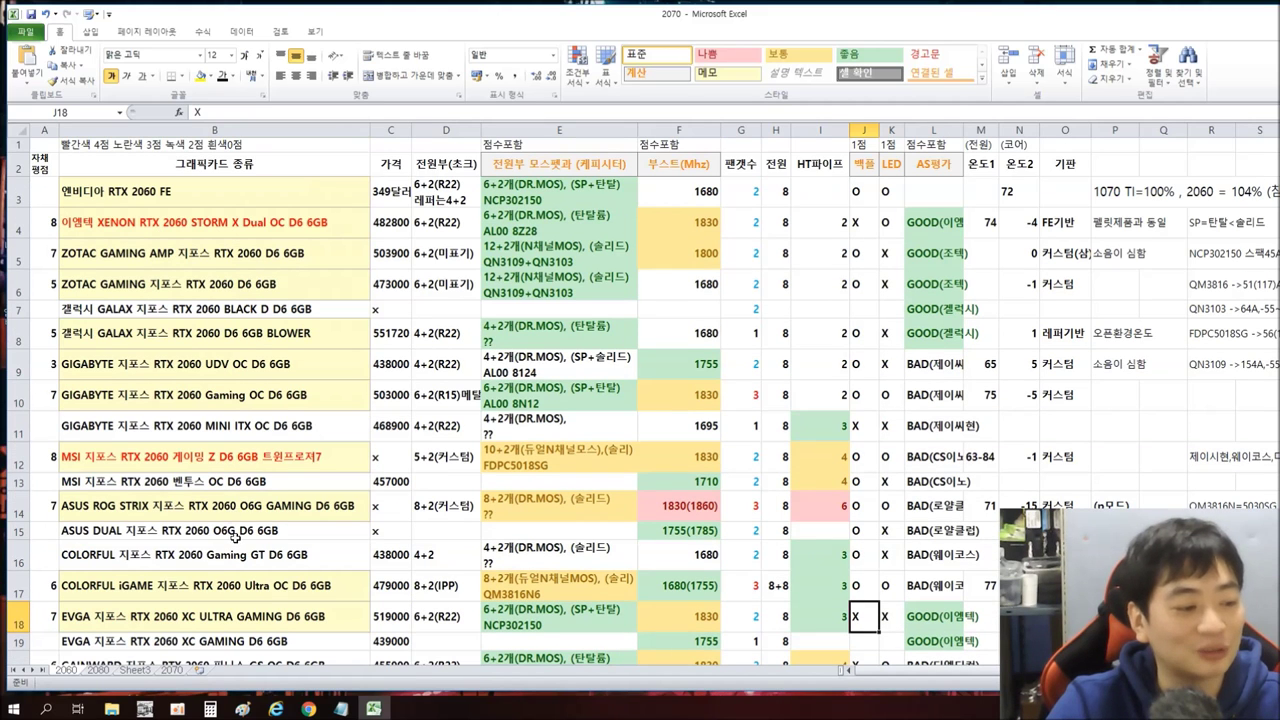
{"action": "left_click_drag", "start_coordinate": [281, 538], "coordinate": [830, 532]}
{"action": "left_click_drag", "start_coordinate": [178, 484], "coordinate": [1140, 486]}
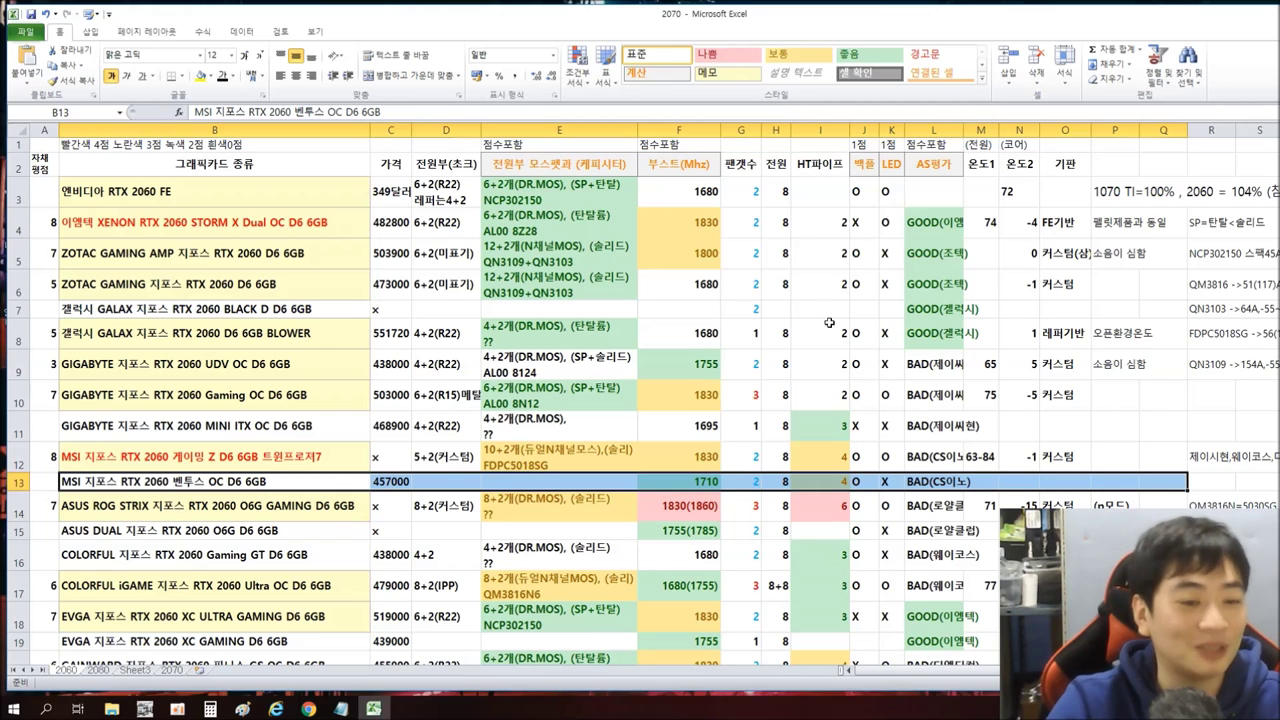
- Point out the GALAX BLACK D in row 7 and highlight the GALAX BLOWER's row from its name through 온도2
{"action": "left_click", "coordinate": [310, 309]}
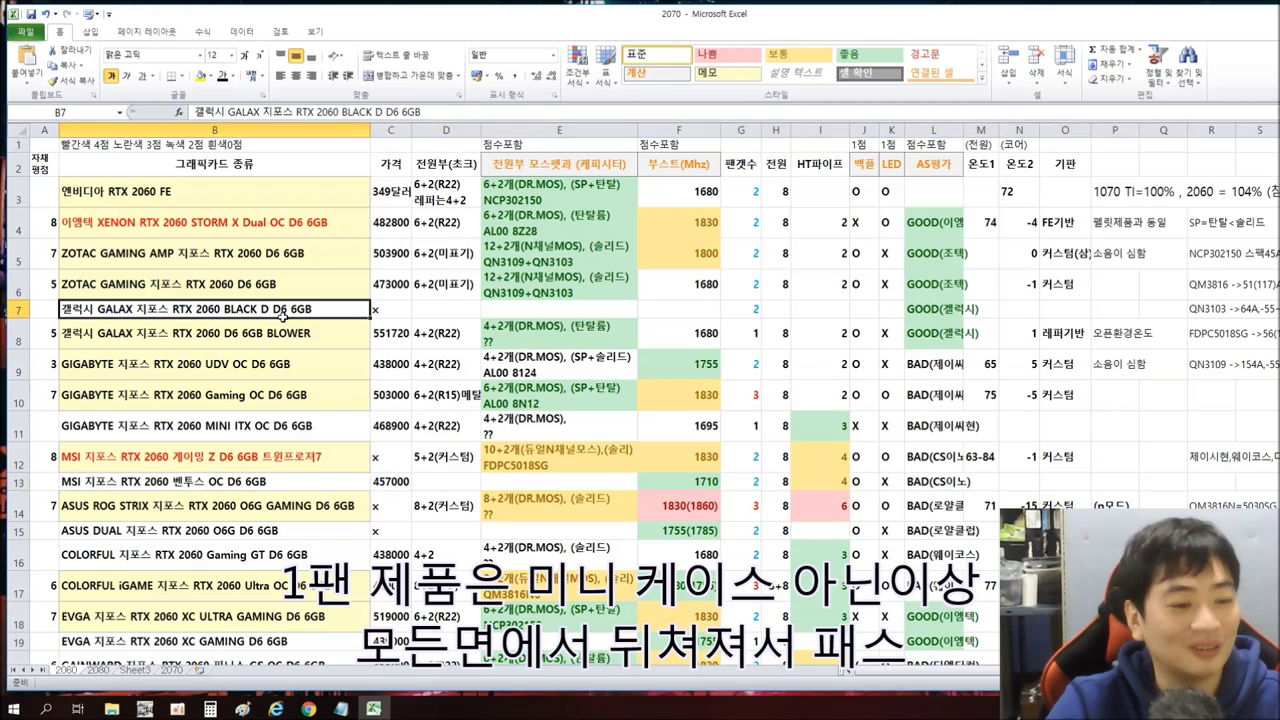
{"action": "key", "text": "shift+Right"}
{"action": "key", "text": "shift+Right"}
{"action": "key", "text": "shift+Right"}
{"action": "key", "text": "shift+Right"}
{"action": "key", "text": "shift+Right"}
{"action": "key", "text": "shift+Right"}
{"action": "key", "text": "shift+Right"}
{"action": "key", "text": "shift+Left"}
{"action": "left_click_drag", "start_coordinate": [255, 336], "coordinate": [1025, 333]}
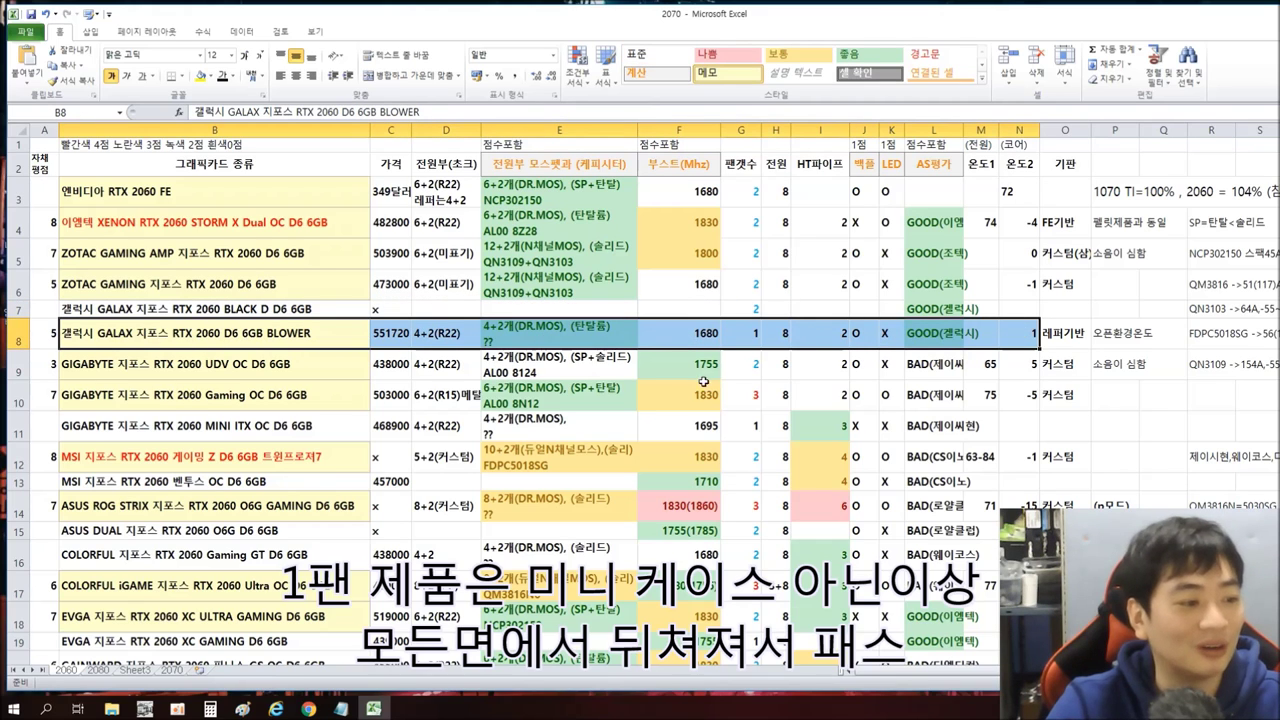
- Look over the card list and point out the GIGABYTE MINI ITX OC's LED entry
{"action": "scroll", "coordinate": [918, 297], "scroll_direction": "down", "scroll_amount": 1}
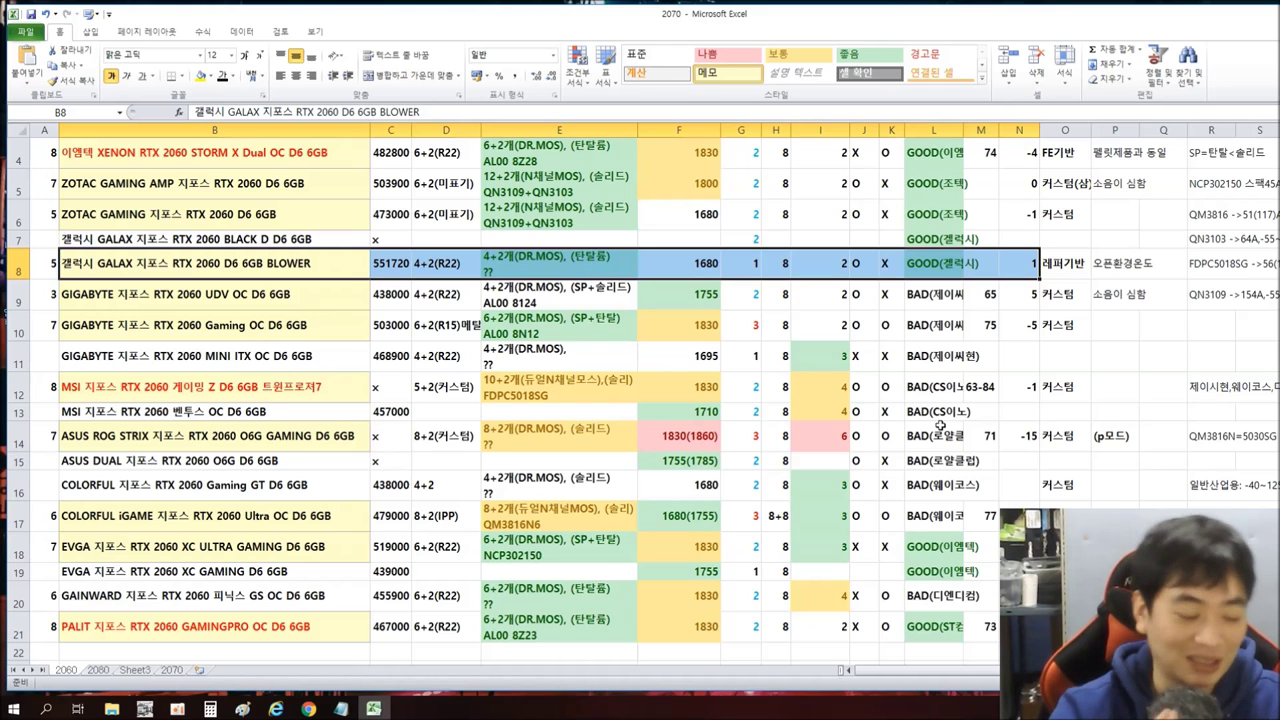
{"action": "scroll", "coordinate": [831, 347], "scroll_direction": "up", "scroll_amount": 1}
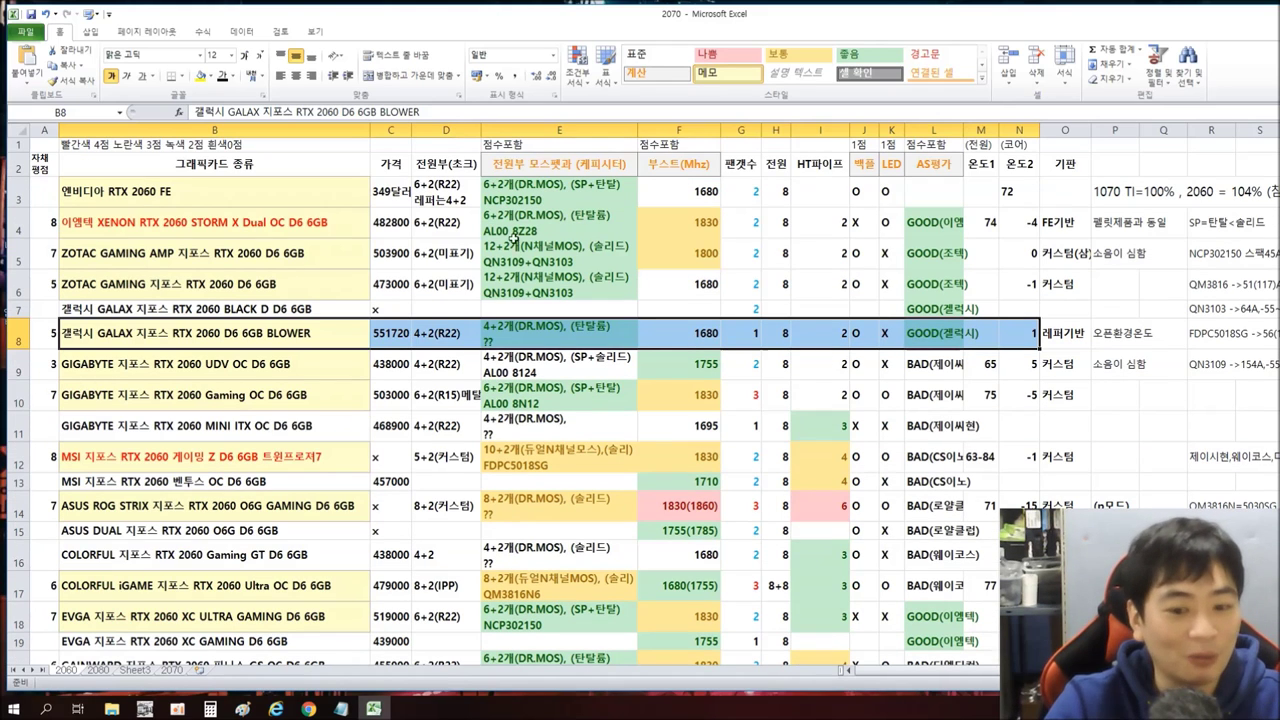
{"action": "left_click", "coordinate": [884, 428]}
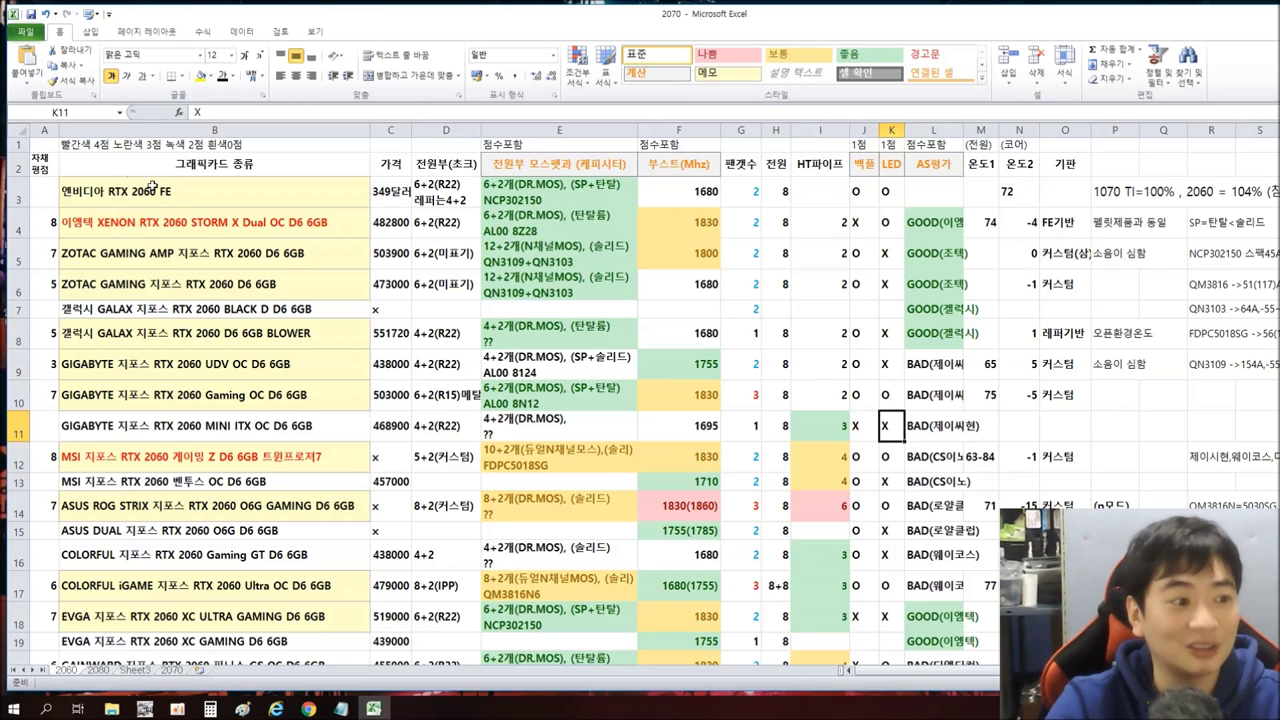
- Highlight the comparison table in large blocks, with and without the 자체평점 column, and clear the selection
{"action": "left_click_drag", "start_coordinate": [38, 160], "coordinate": [940, 555]}
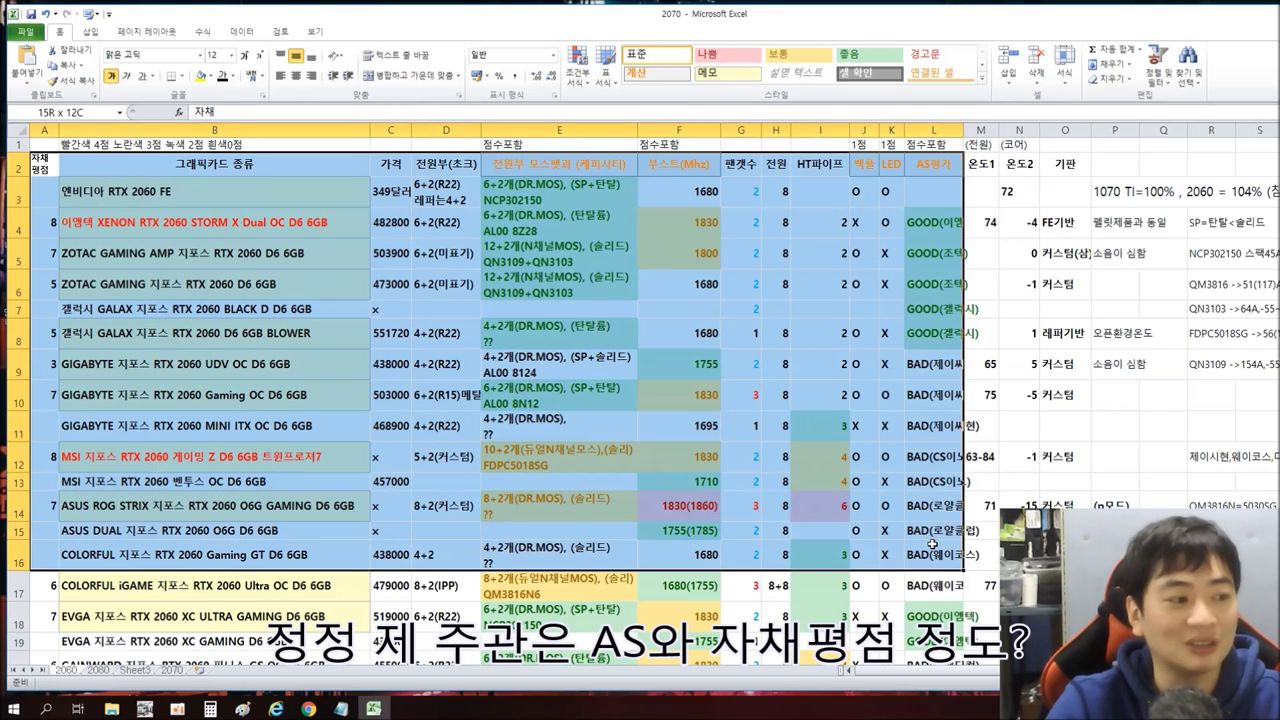
{"action": "left_click", "coordinate": [52, 168]}
{"action": "left_click_drag", "start_coordinate": [138, 160], "coordinate": [930, 583]}
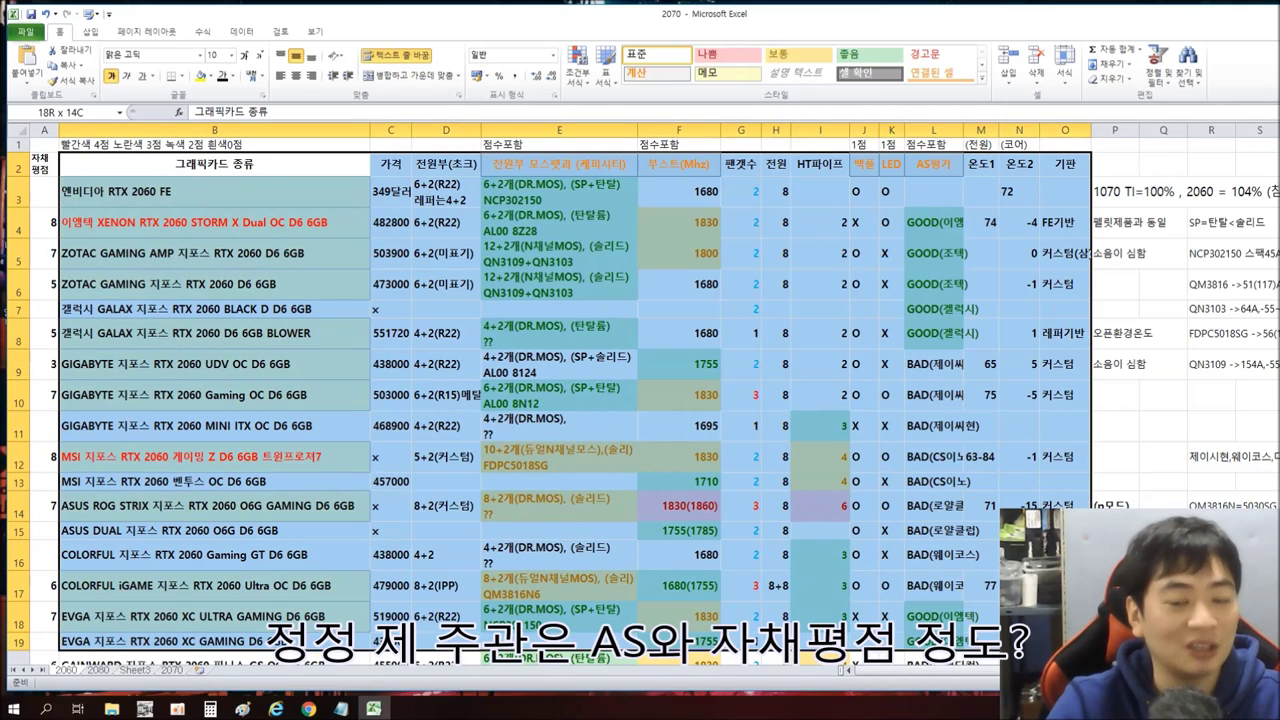
{"action": "left_click", "coordinate": [1162, 438]}
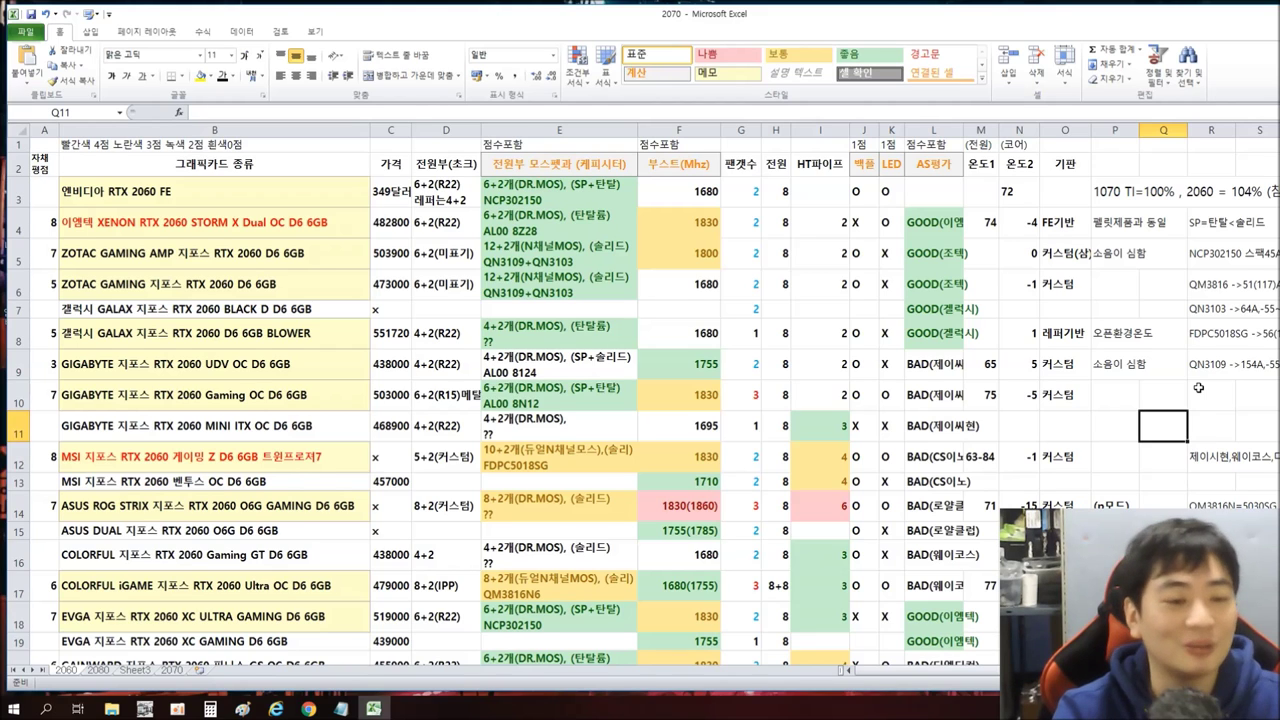
{"action": "left_click_drag", "start_coordinate": [17, 199], "coordinate": [1255, 620]}
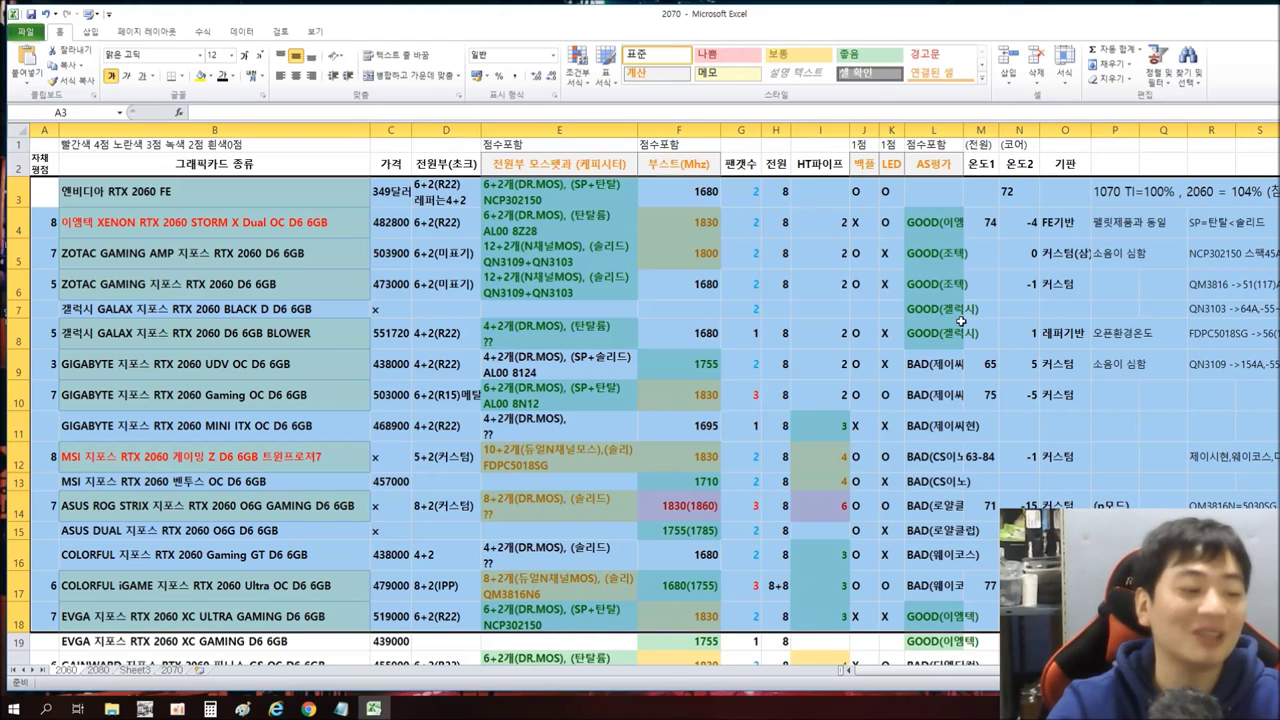
{"action": "left_click", "coordinate": [830, 482]}
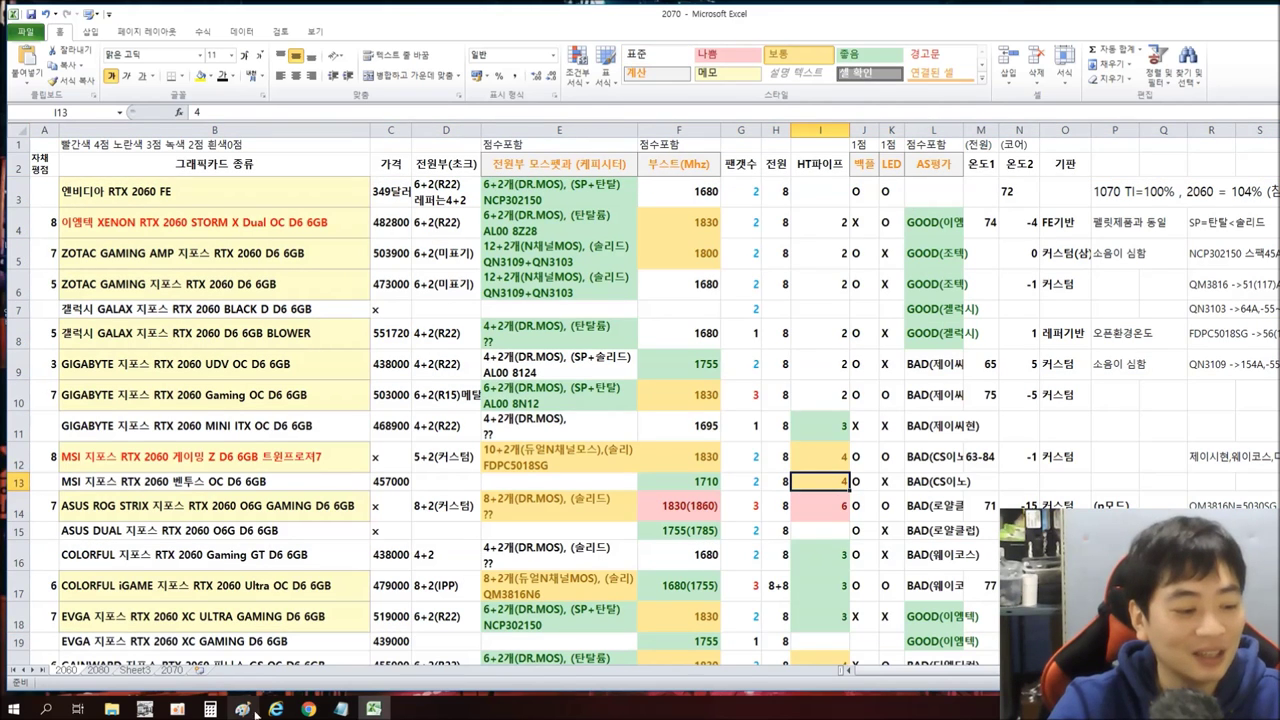
- Switch to Chrome and review the quasarzone ASUS ROG STRIX RTX 2060 article from its conclusion back to its title
{"action": "mouse_move", "coordinate": [308, 710]}
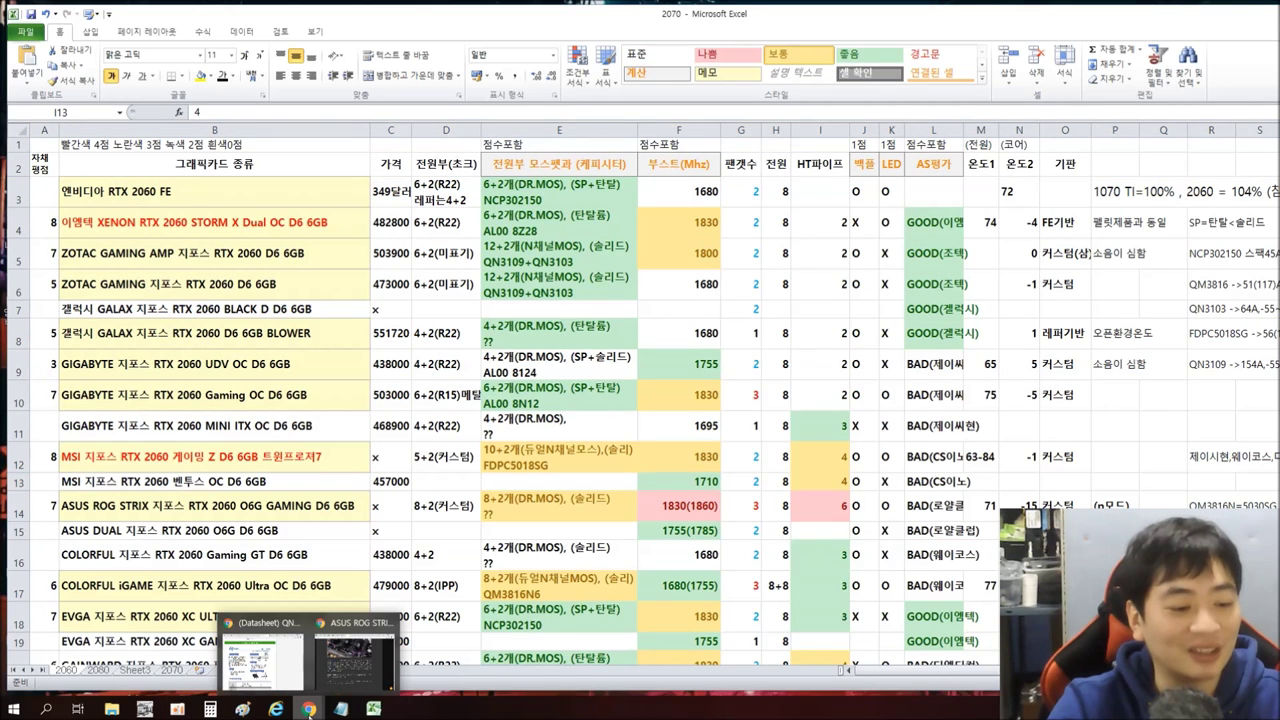
{"action": "left_click", "coordinate": [355, 655]}
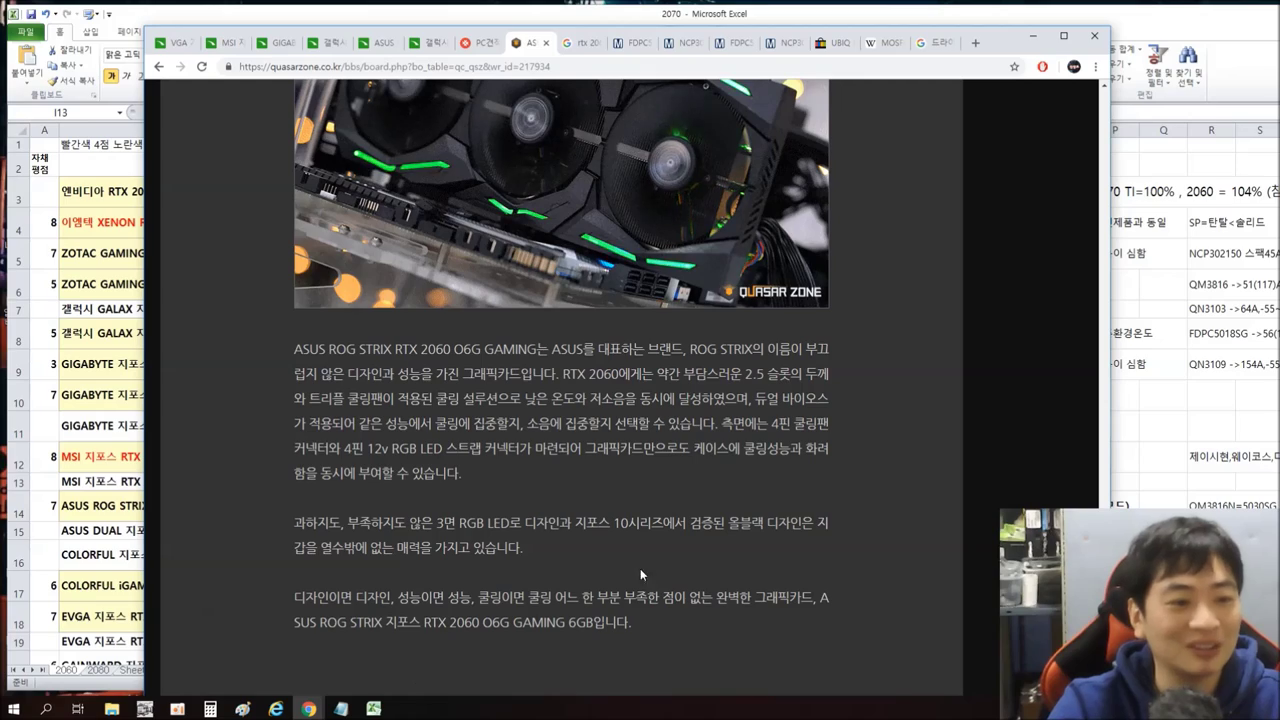
{"action": "scroll", "coordinate": [950, 421], "scroll_direction": "up", "scroll_amount": 10}
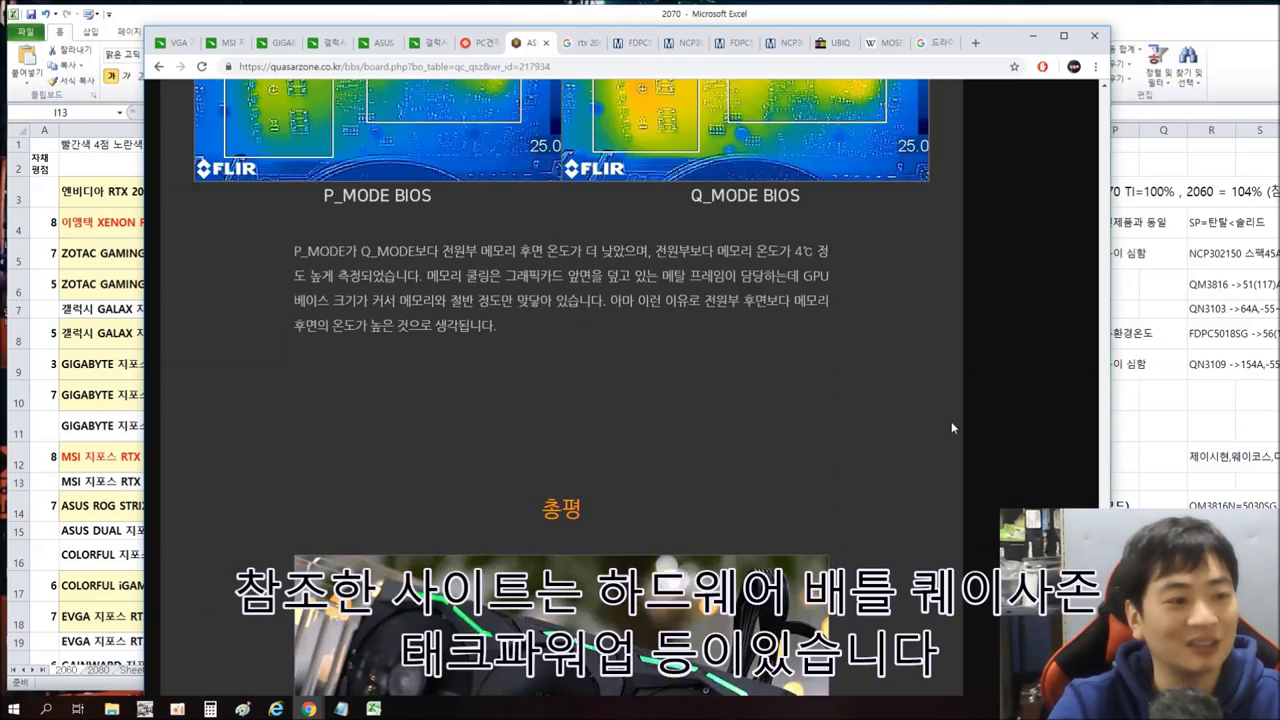
{"action": "scroll", "coordinate": [951, 421], "scroll_direction": "up", "scroll_amount": 10}
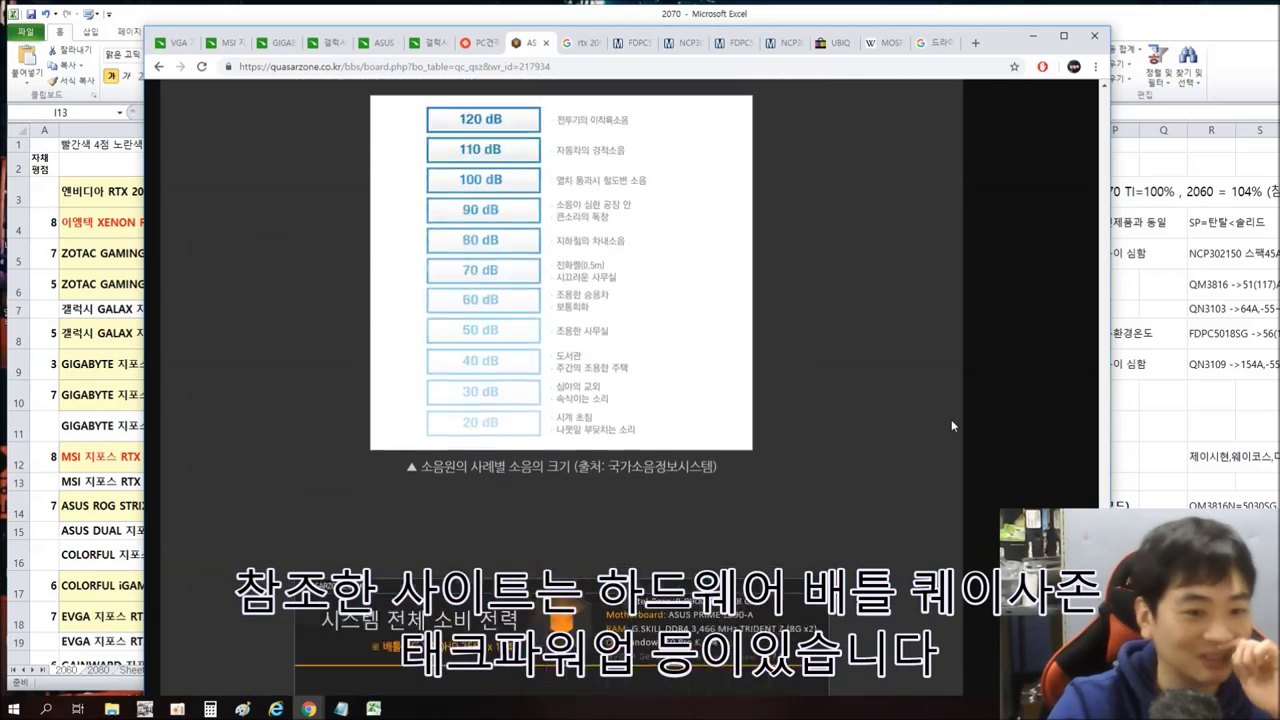
{"action": "scroll", "coordinate": [1103, 97], "scroll_direction": "up", "scroll_amount": 20}
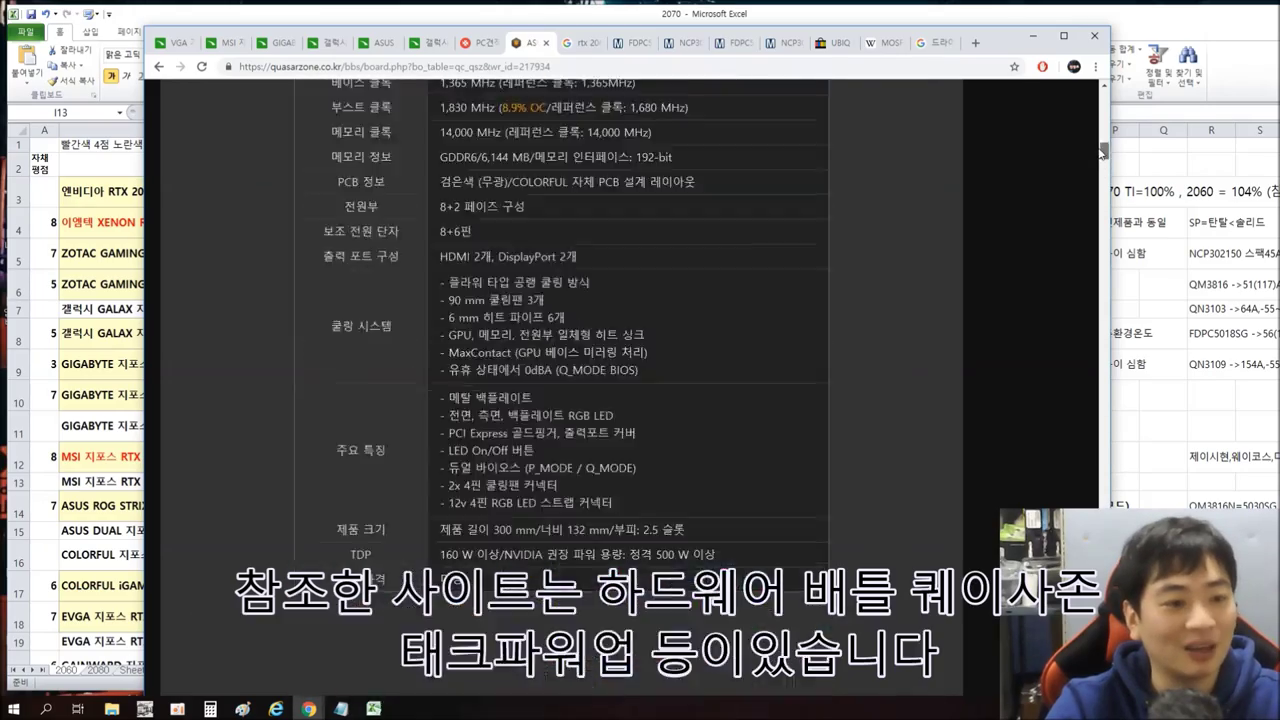
{"action": "scroll", "coordinate": [1103, 97], "scroll_direction": "down", "scroll_amount": 1}
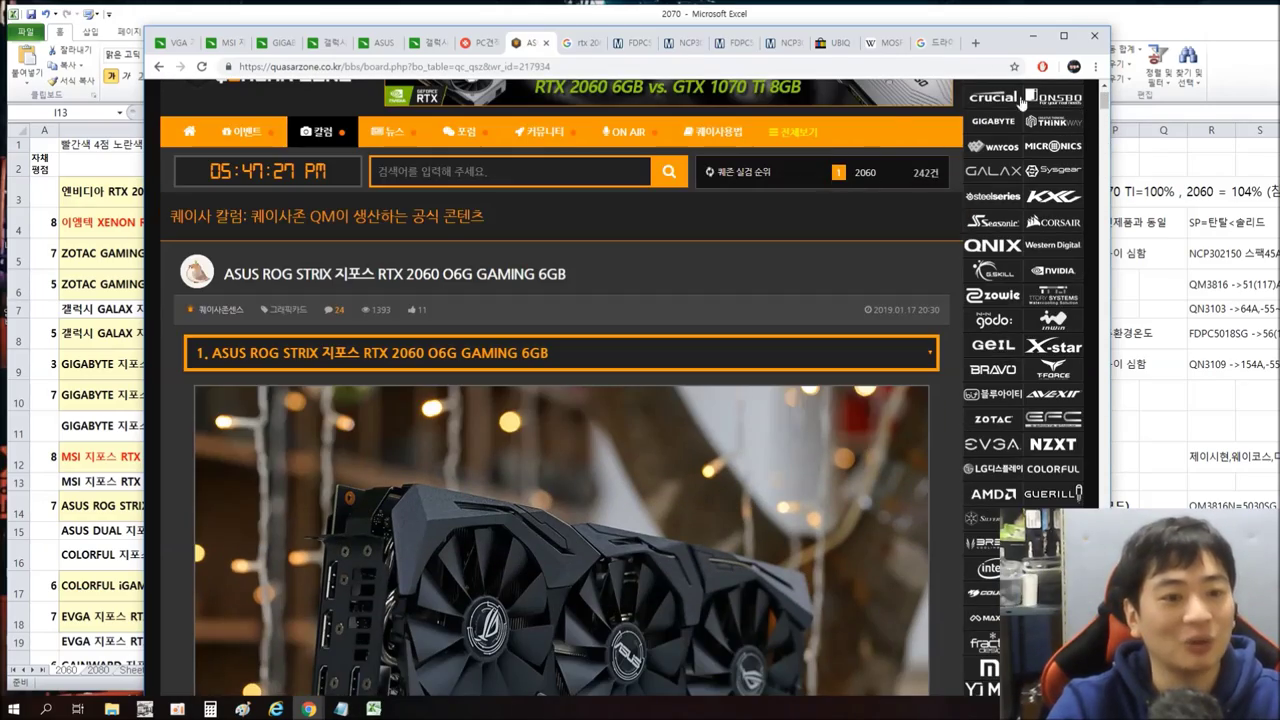
- Show the open MOSFET reference pages, including the QM3816N6 listing, the FDPC5018SG datasheet and its Mouser product page
{"action": "left_click", "coordinate": [842, 43]}
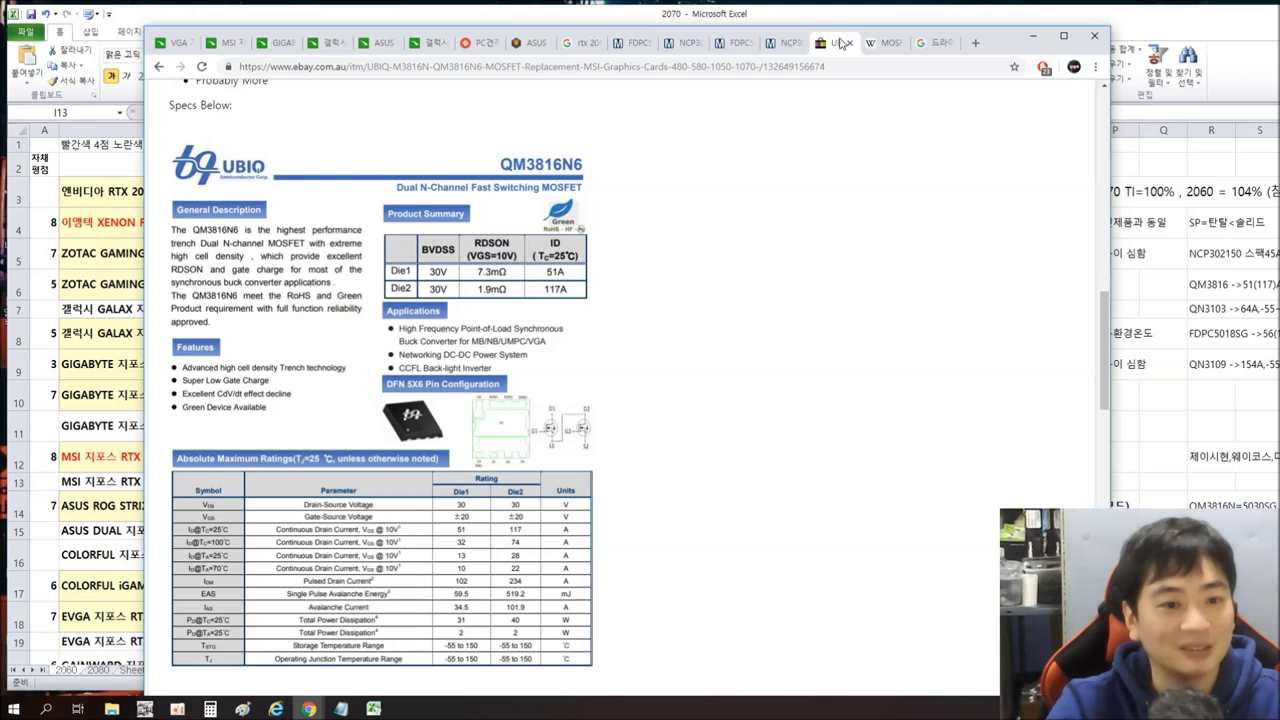
{"action": "left_click", "coordinate": [792, 45]}
{"action": "left_click", "coordinate": [735, 45]}
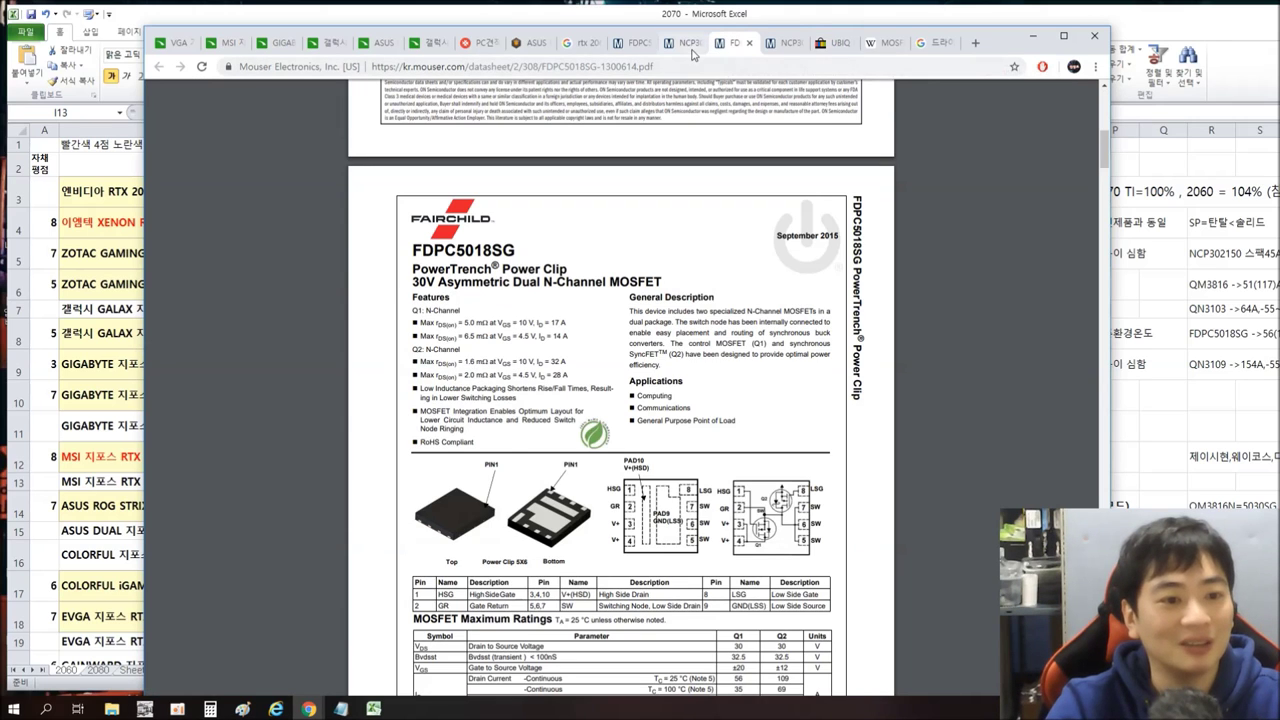
{"action": "left_click", "coordinate": [689, 46]}
{"action": "left_click", "coordinate": [644, 47]}
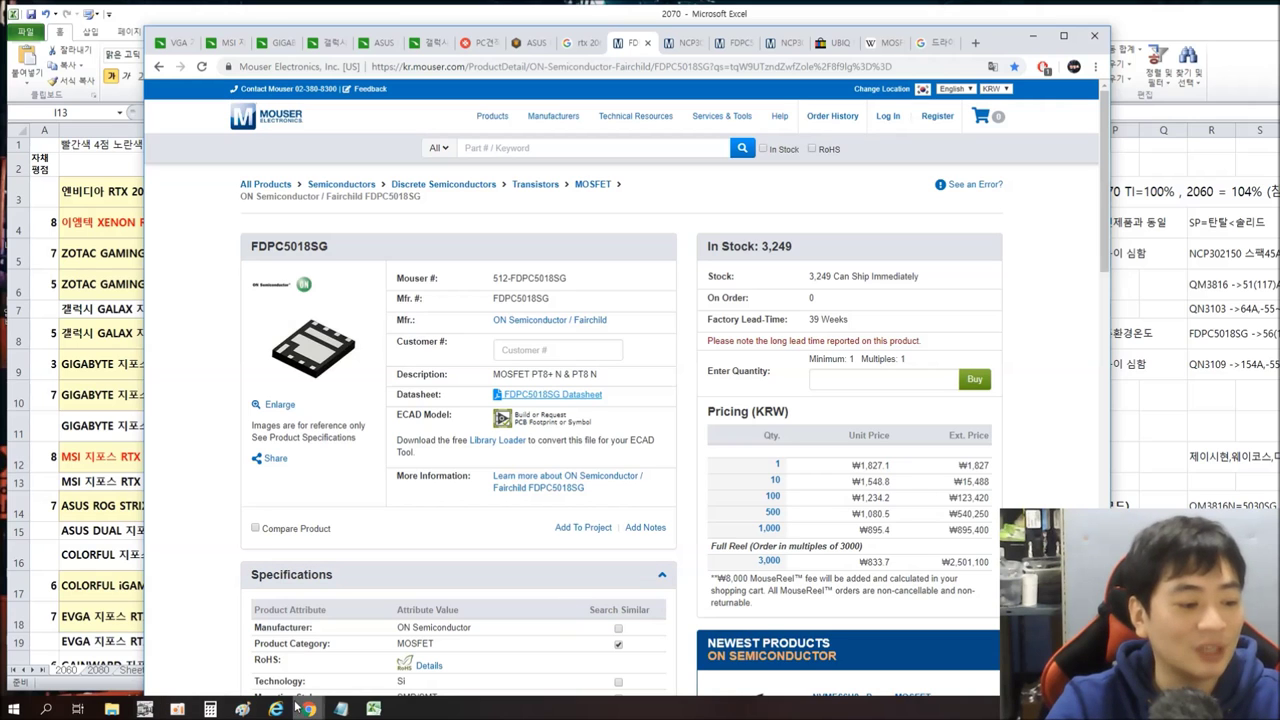
- Switch to File Explorer, open the 2060 folder inside 그래픽카드, and reposition the window
{"action": "left_click", "coordinate": [177, 709]}
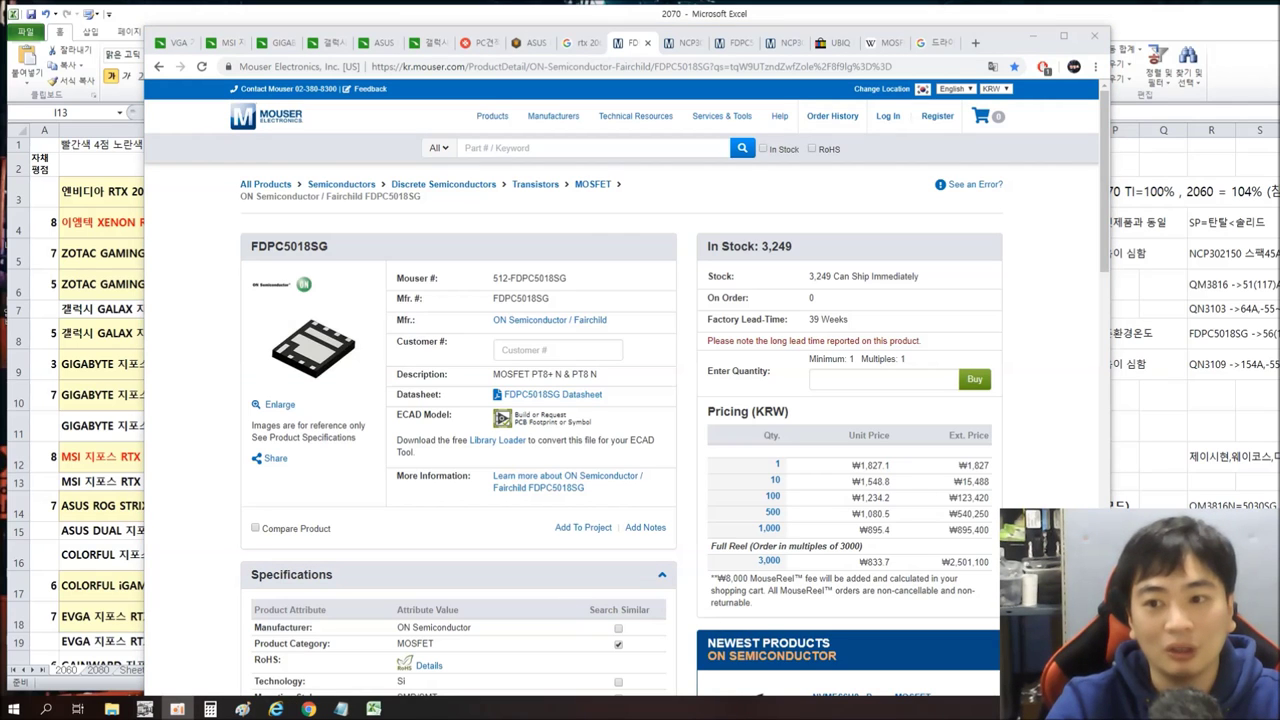
{"action": "double_click", "coordinate": [608, 248]}
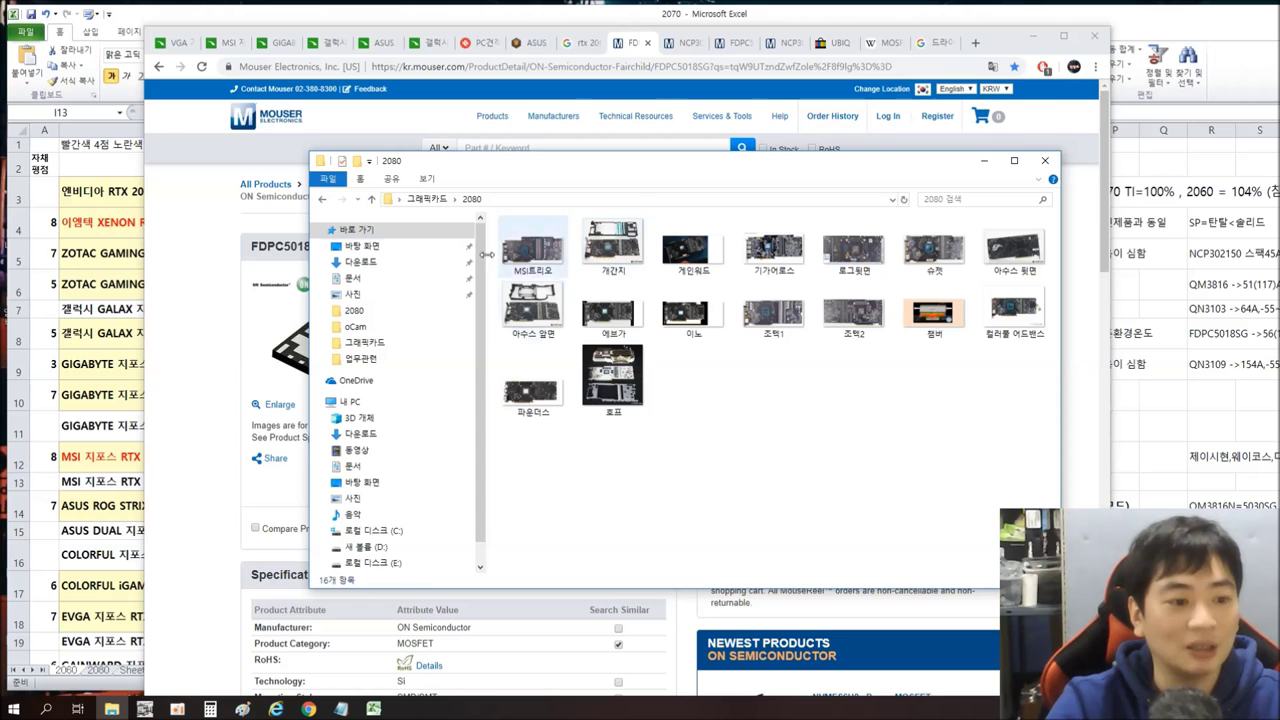
{"action": "left_click", "coordinate": [371, 199]}
{"action": "double_click", "coordinate": [533, 250]}
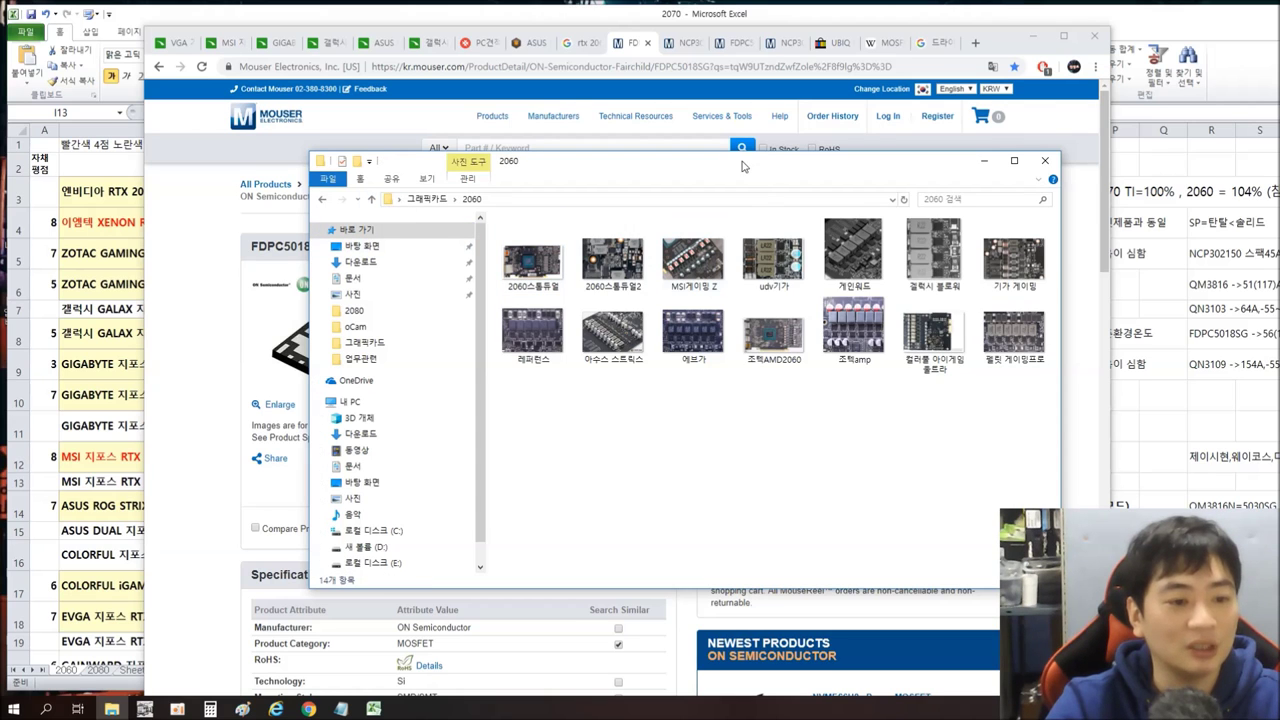
{"action": "left_click_drag", "start_coordinate": [743, 164], "coordinate": [657, 138]}
- View the circuit board photos from 2060스톰듀얼 to just past 에브가, and close the photo viewer
{"action": "double_click", "coordinate": [474, 254]}
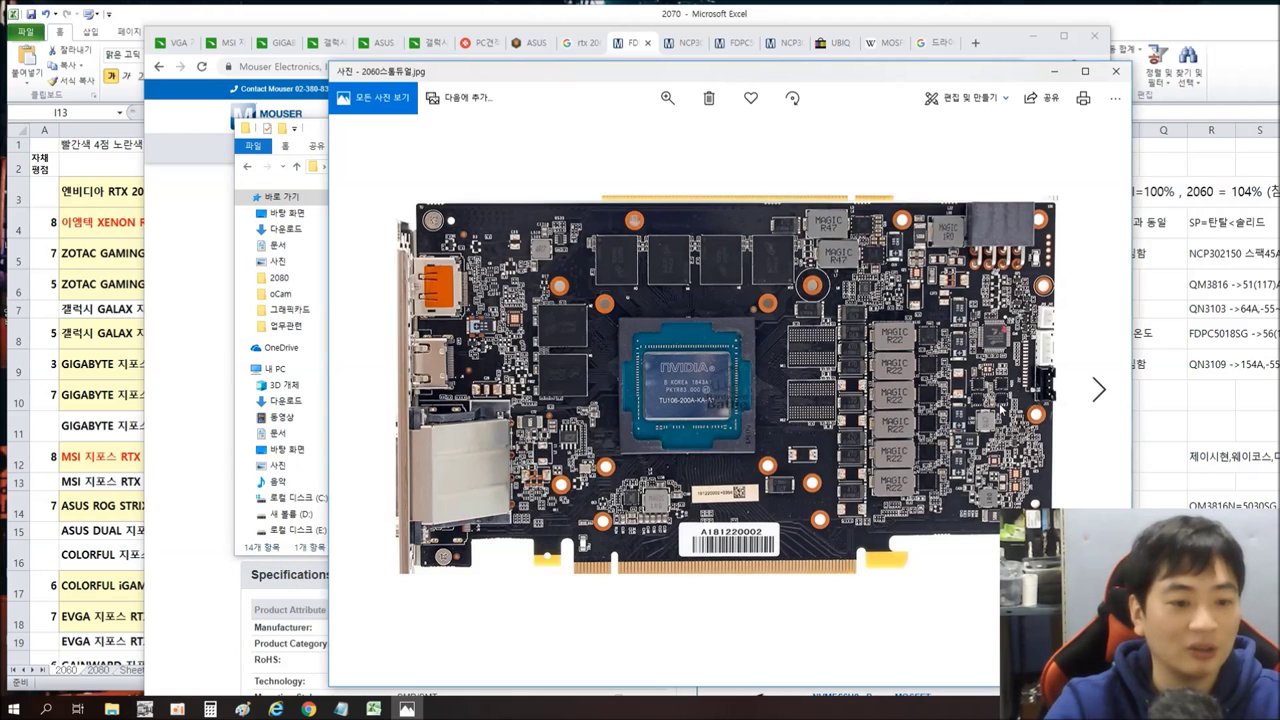
{"action": "key", "text": "Right"}
{"action": "key", "text": "Right"}
{"action": "key", "text": "Right"}
{"action": "key", "text": "Right"}
{"action": "key", "text": "Right"}
{"action": "key", "text": "Right"}
{"action": "key", "text": "Right"}
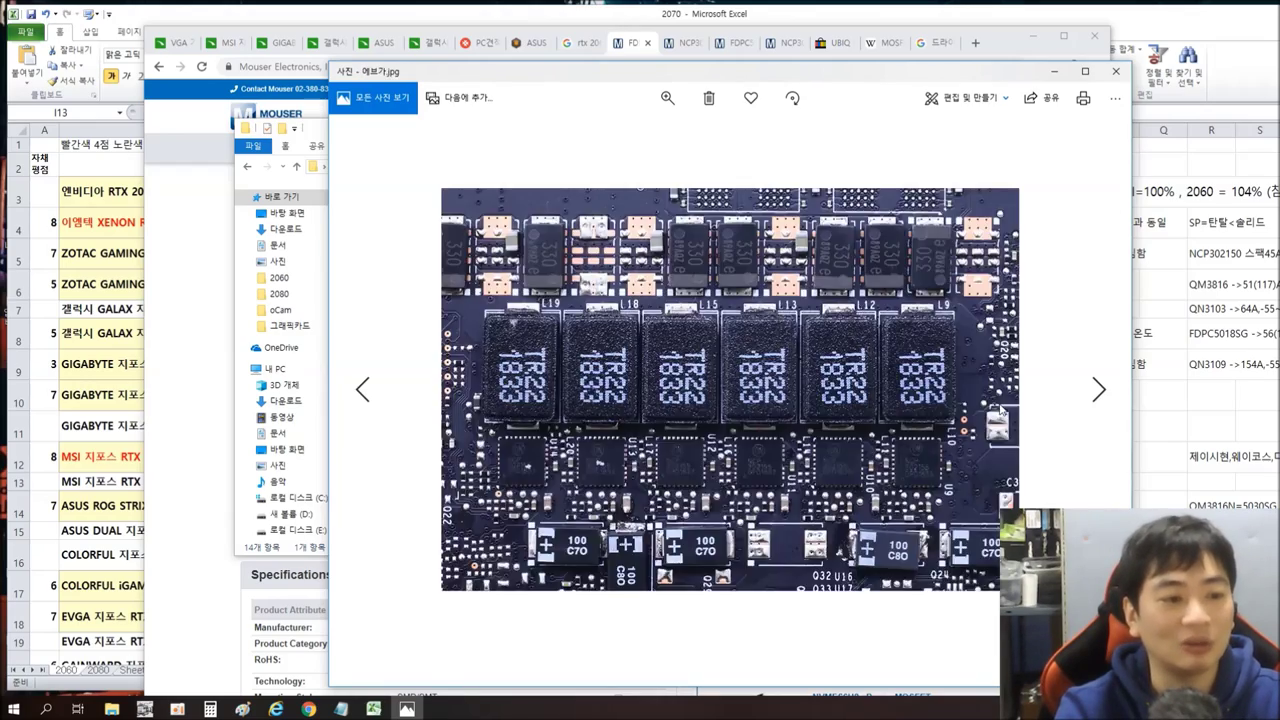
{"action": "key", "text": "Right"}
{"action": "left_click", "coordinate": [1116, 71]}
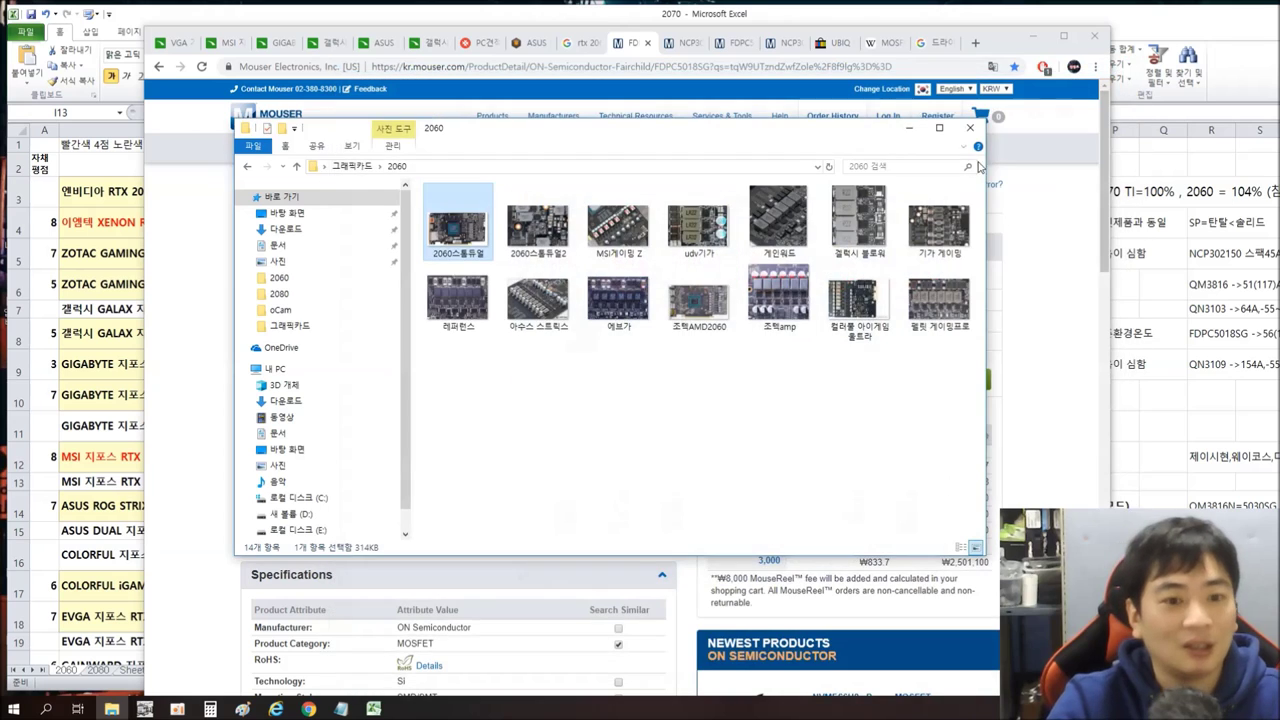